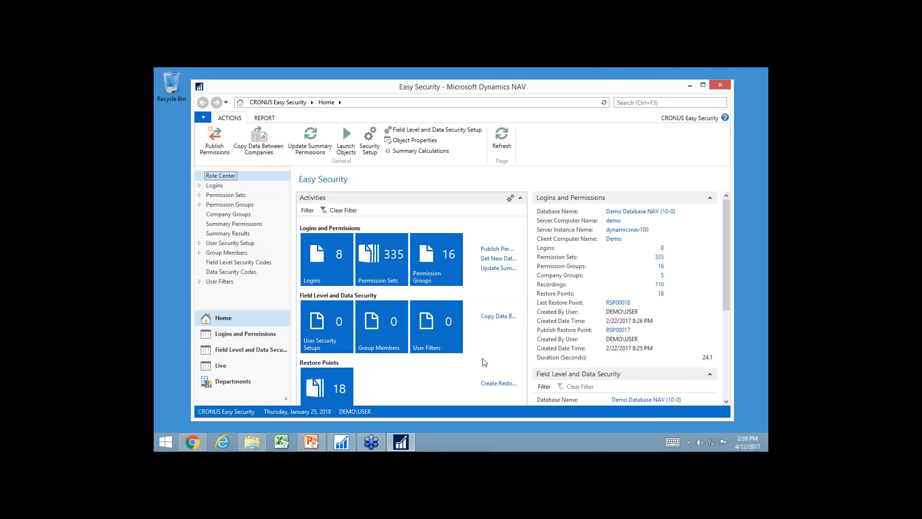
Open the login card of the second user in the Logins list
left_click(215, 186)
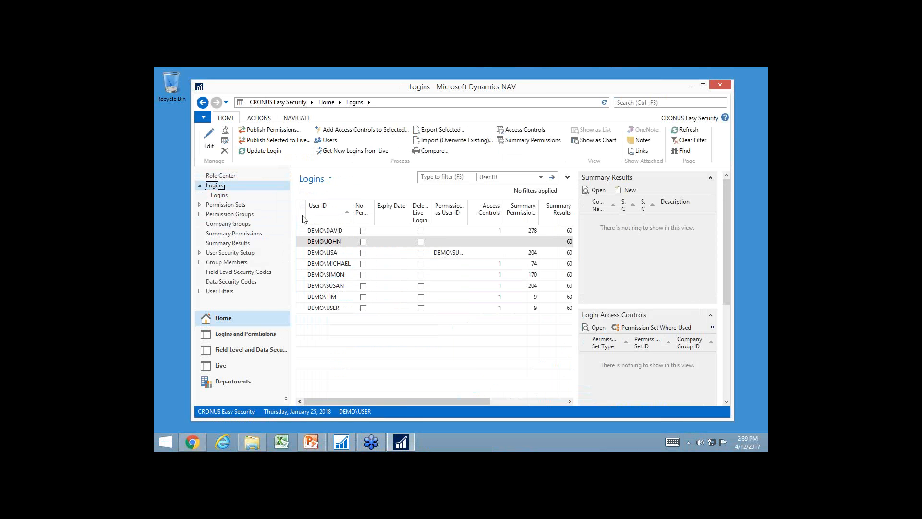
left_click(306, 244)
double_click(306, 245)
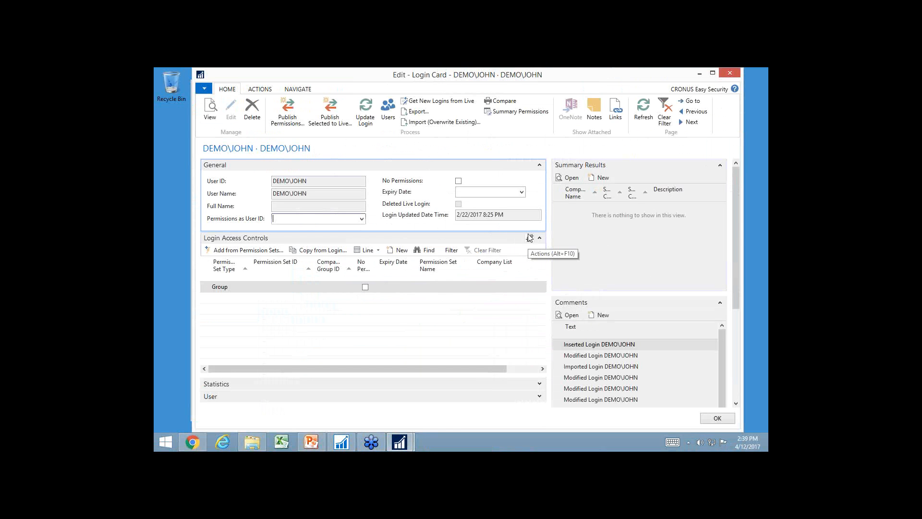
Compare the available permission groups and assign the SALES group to the first Login Access Controls line
left_click(245, 287)
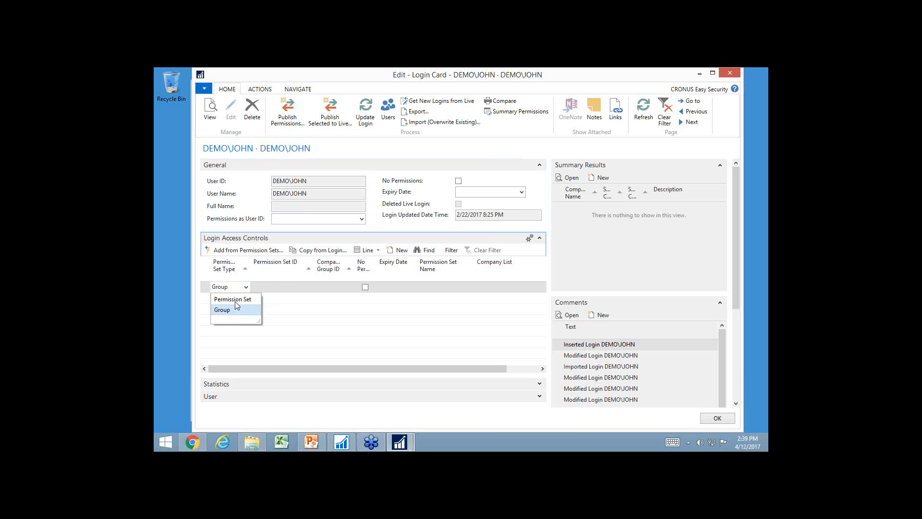
left_click(275, 288)
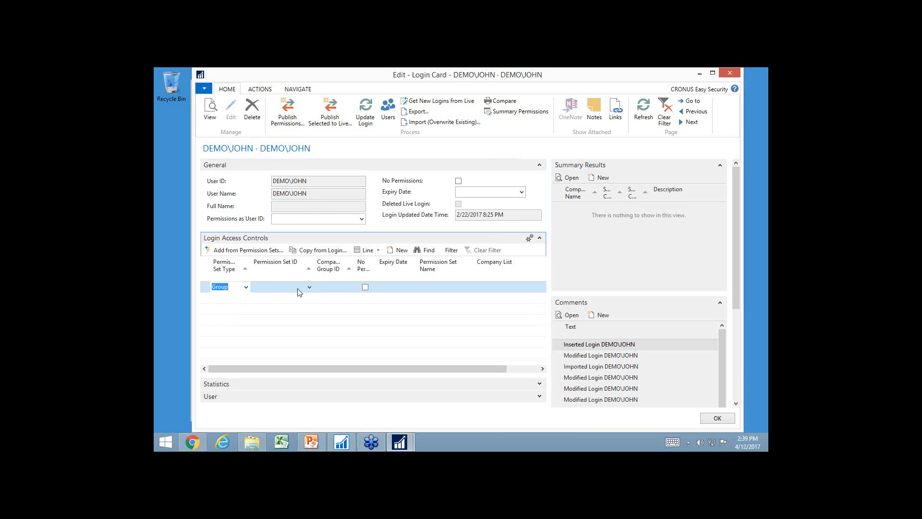
left_click(310, 287)
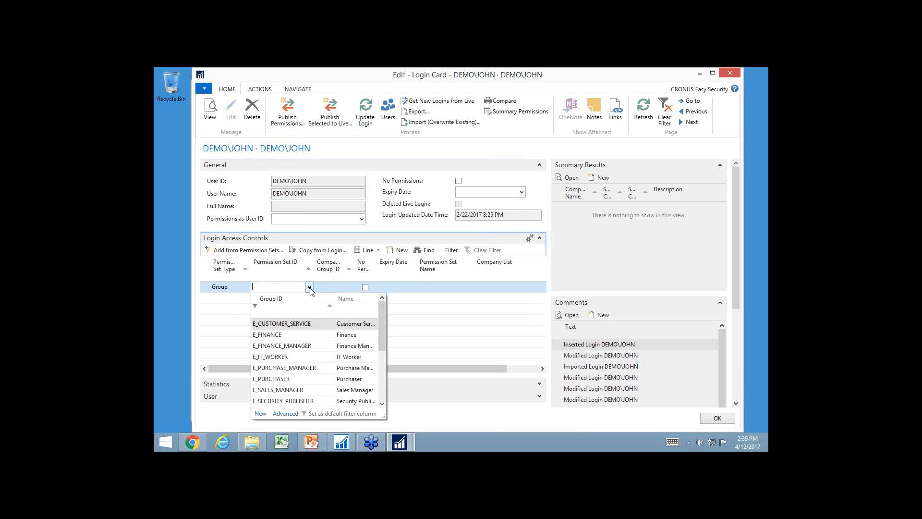
left_click(285, 413)
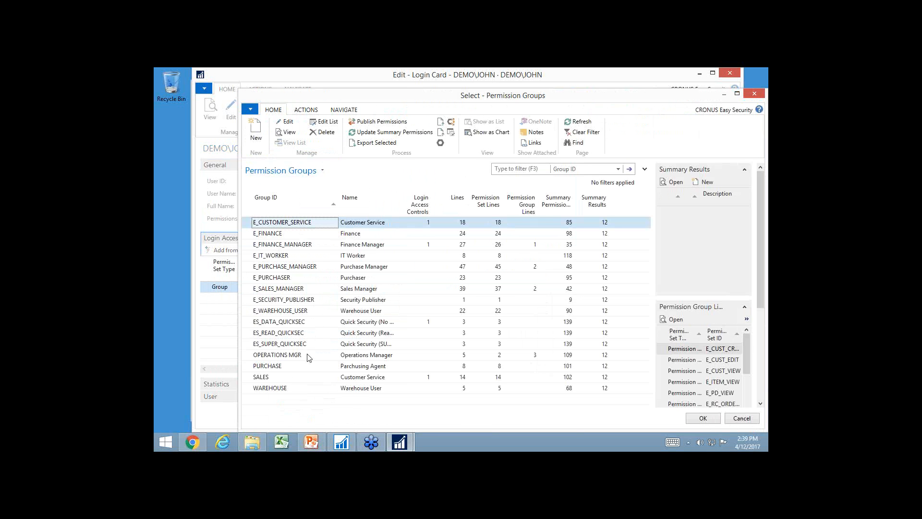
left_click(344, 379)
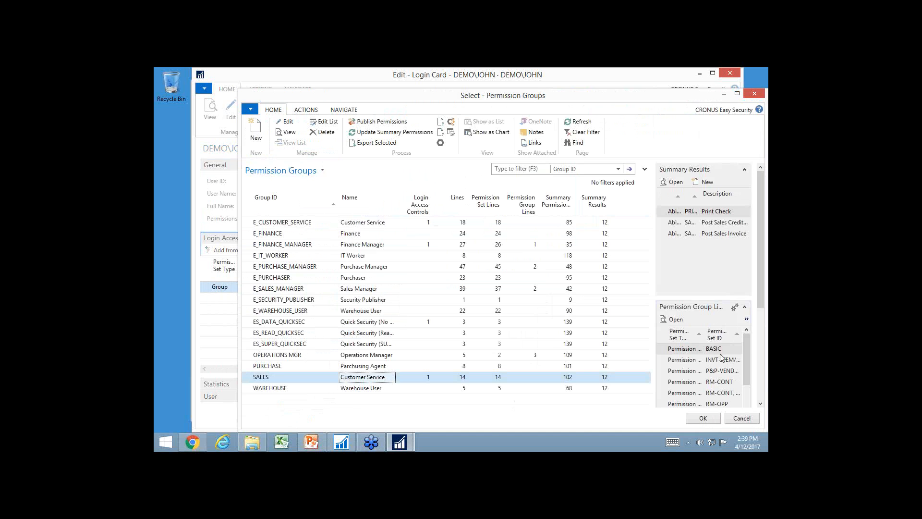
scroll(722, 379, "down", 2)
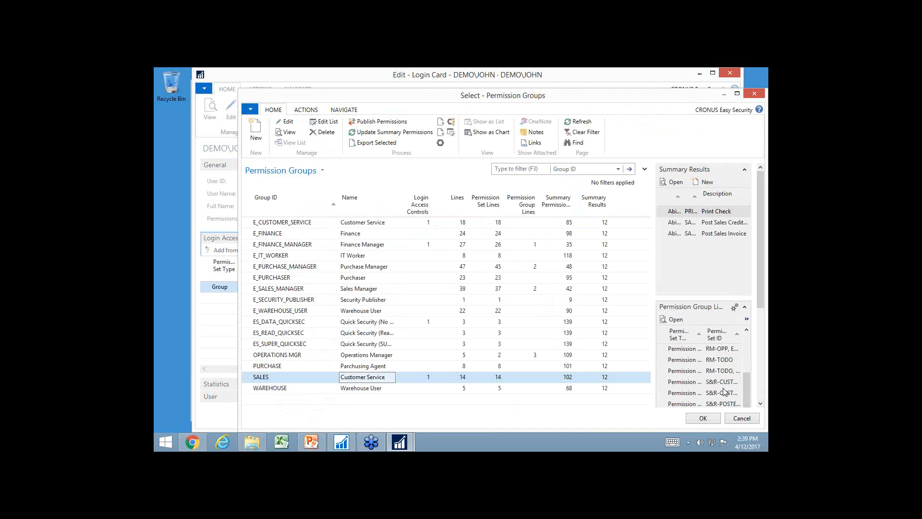
scroll(725, 404, "up", 2)
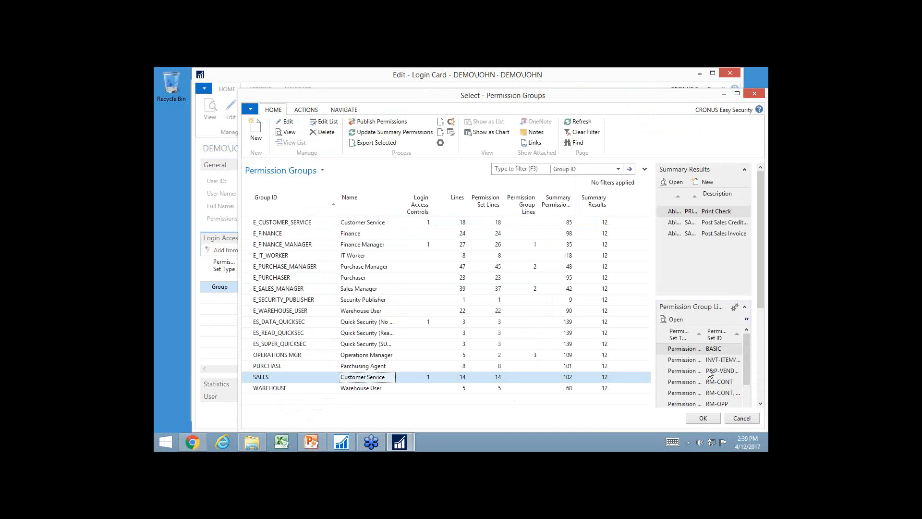
scroll(725, 394, "down", 2)
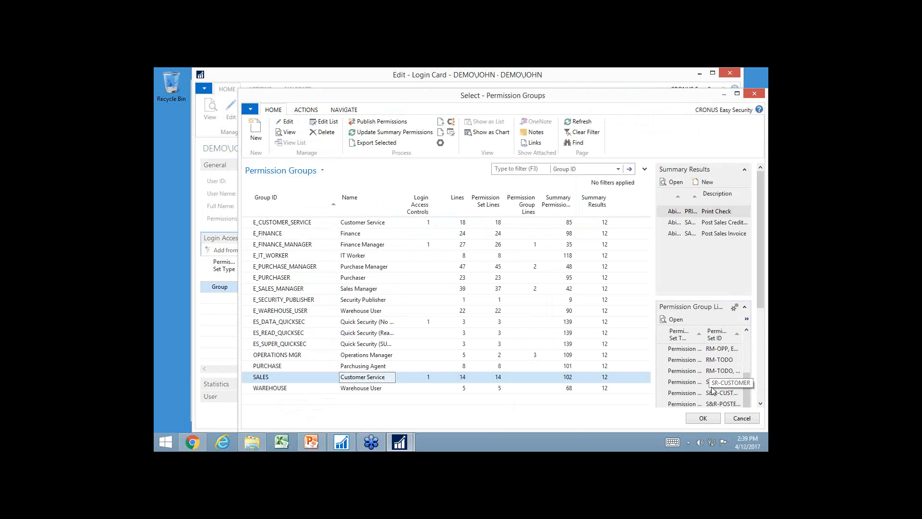
left_click(351, 357)
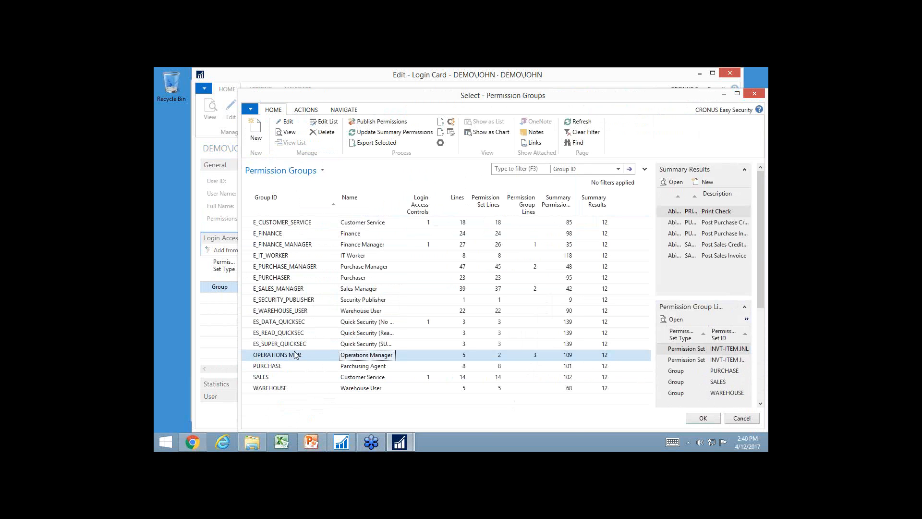
left_click(278, 379)
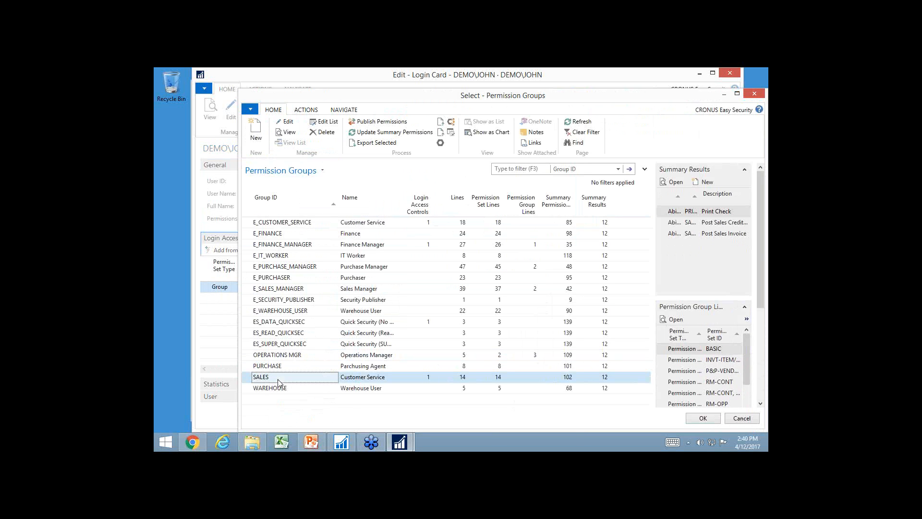
left_click(704, 419)
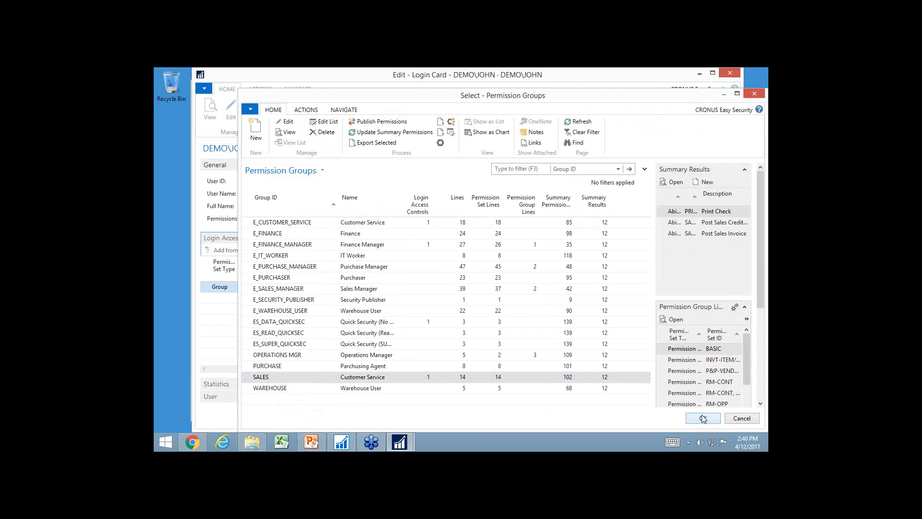
Restrict the SALES access line to the OPERATIONS company group
key("Tab")
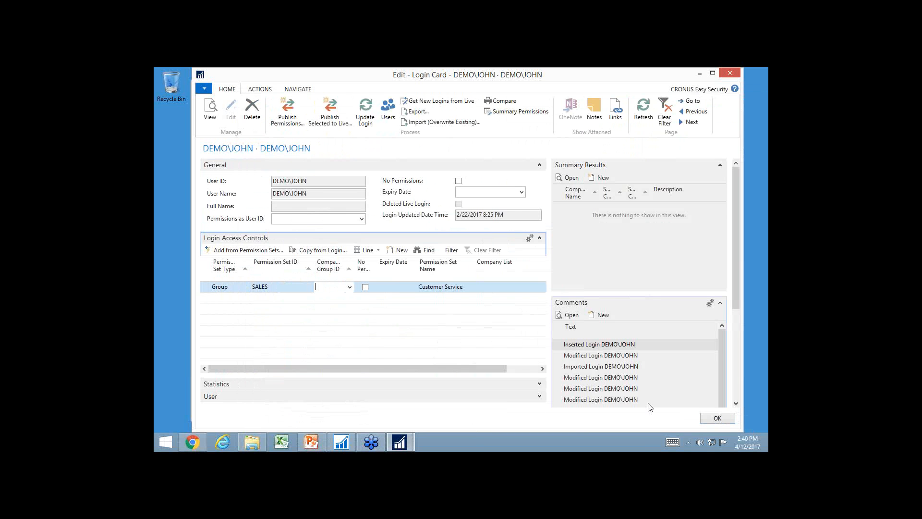
left_click(350, 287)
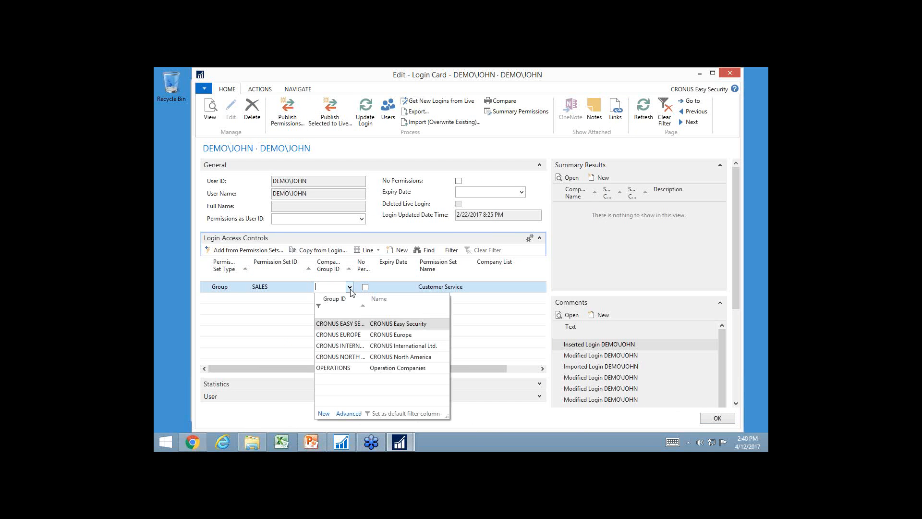
left_click(349, 413)
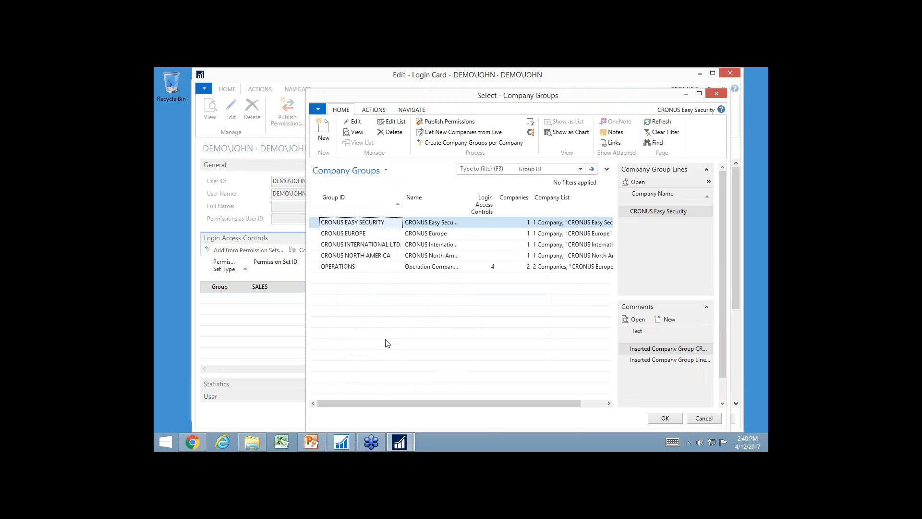
left_click(330, 268)
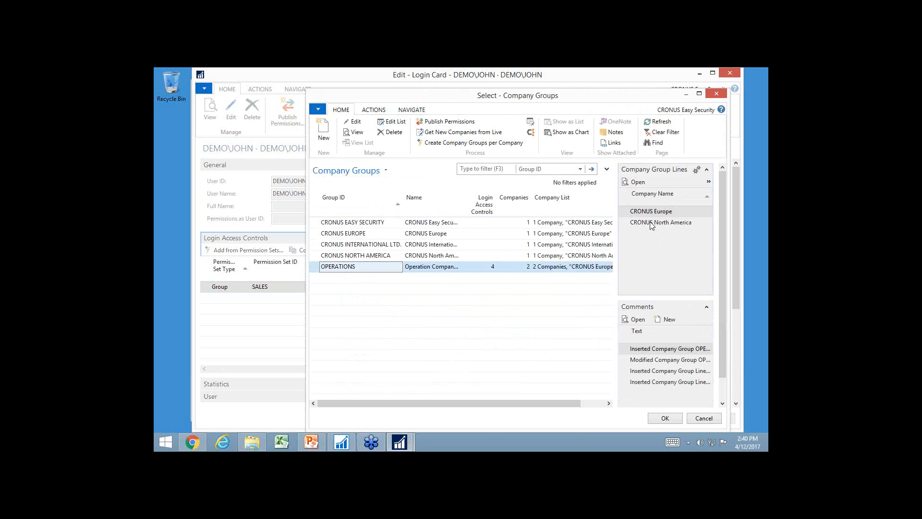
left_click(665, 418)
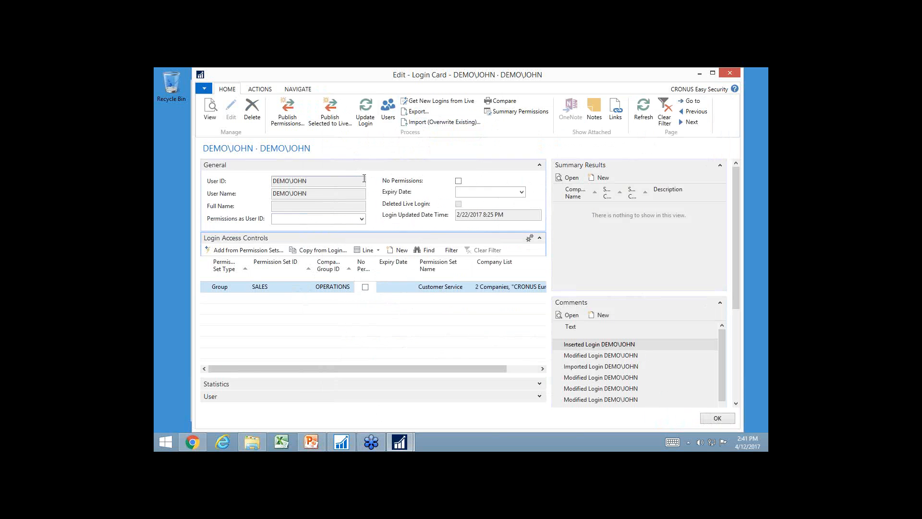
Update the login with the SALES access and review its summary permissions per company
left_click(366, 118)
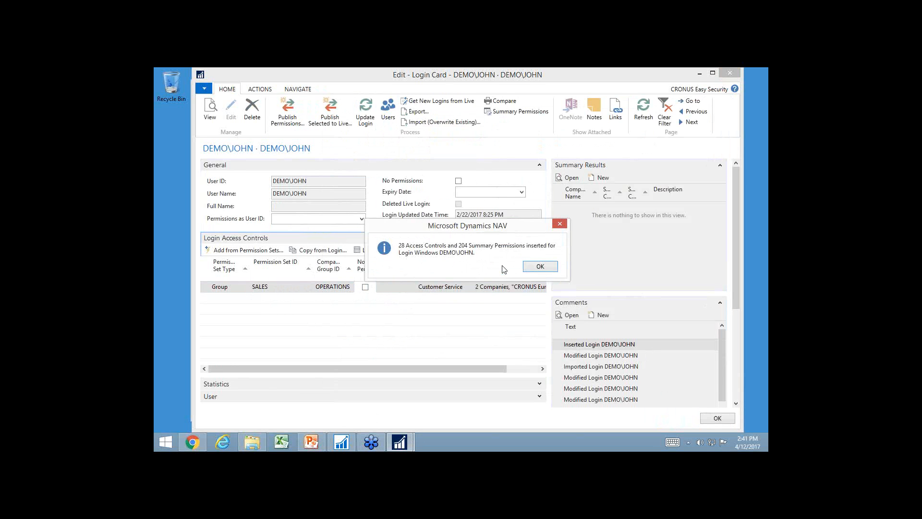
left_click(541, 267)
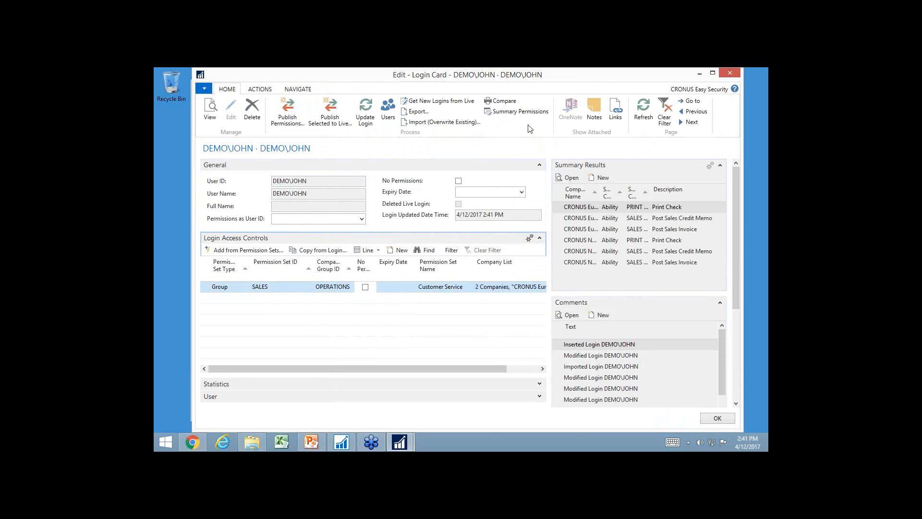
left_click(518, 111)
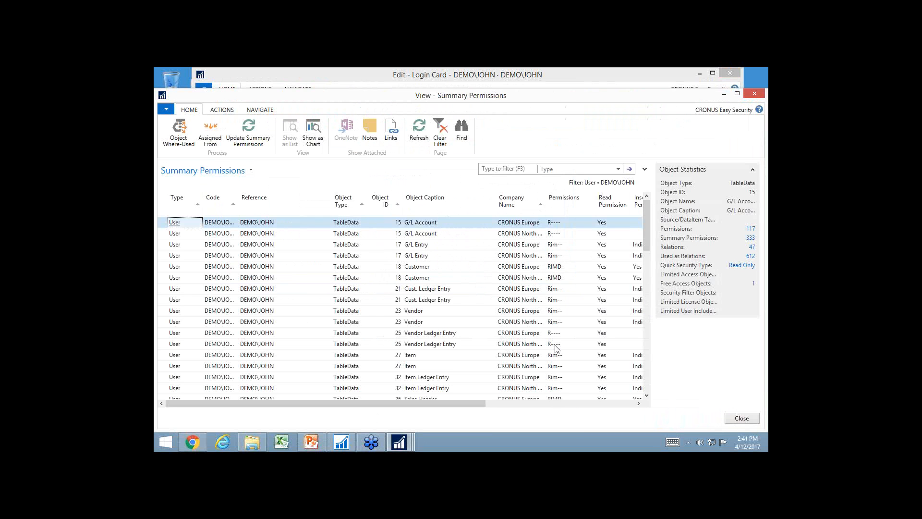
left_click(530, 344)
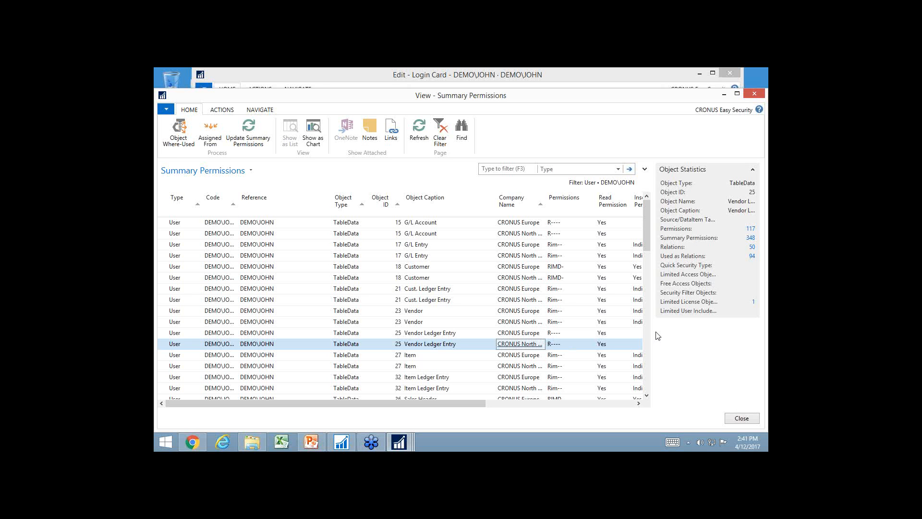
key("Escape")
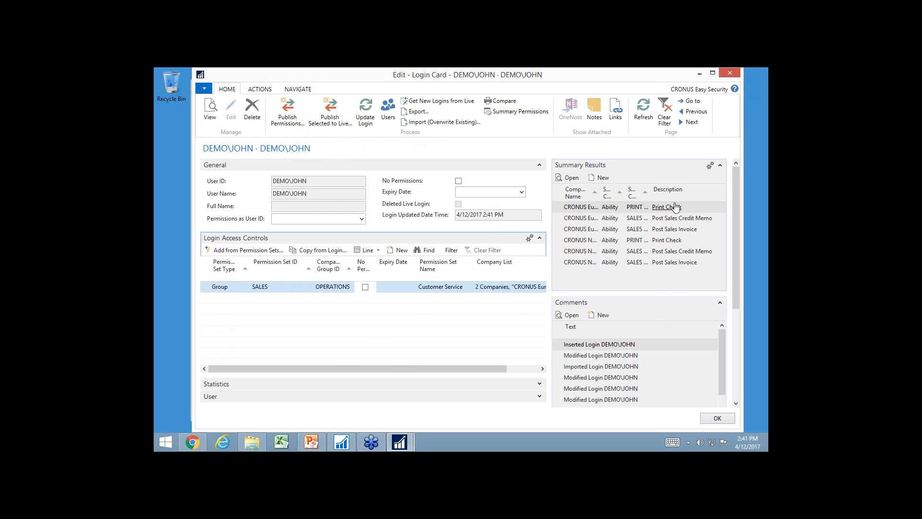
Add a second access control line for the OPERATIONS MGR group, limited to the CRONUS NORTH AMERICA company group
left_click(271, 299)
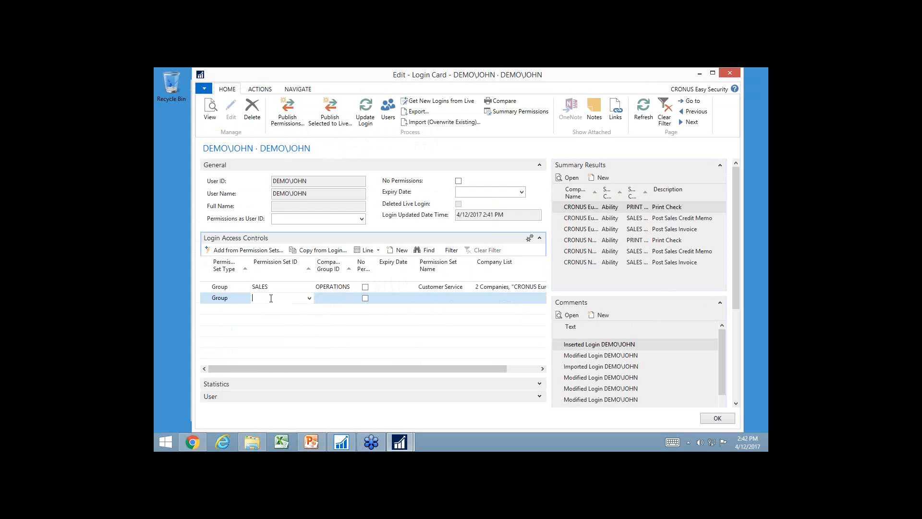
left_click(309, 298)
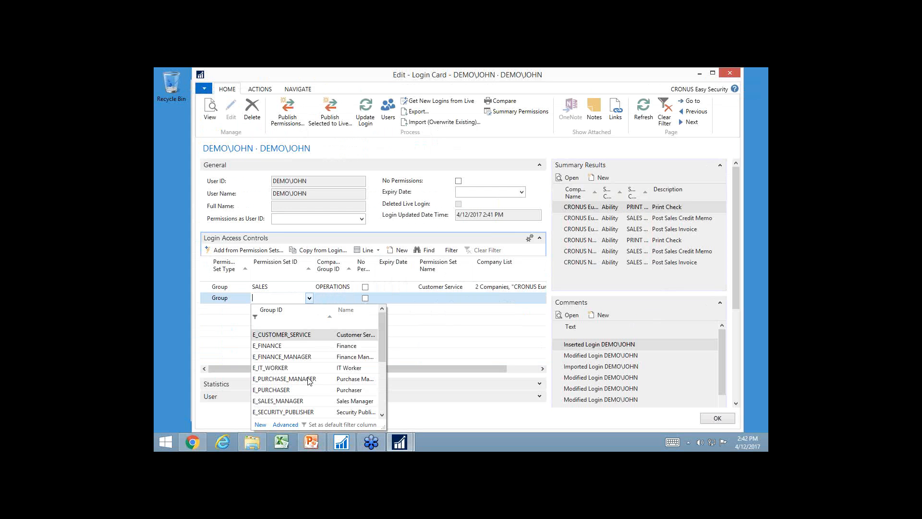
scroll(310, 381, "down", 5)
left_click(285, 380)
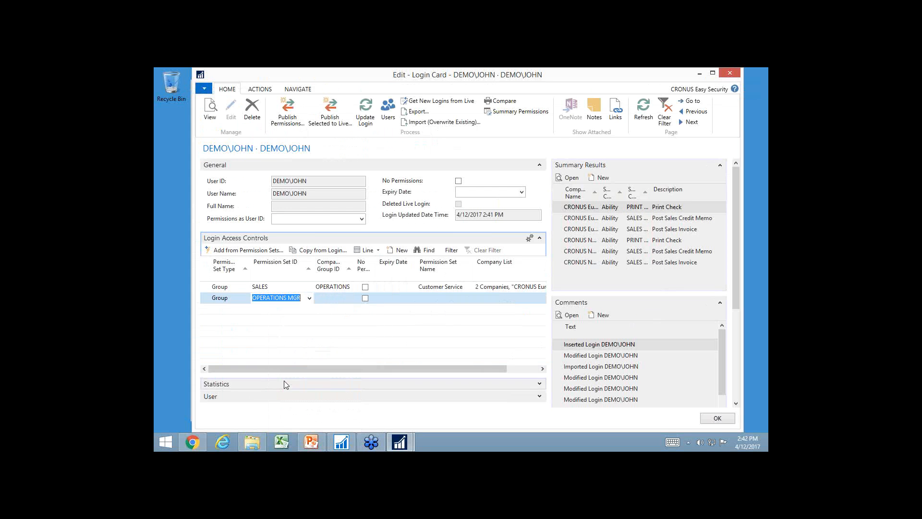
key("Tab")
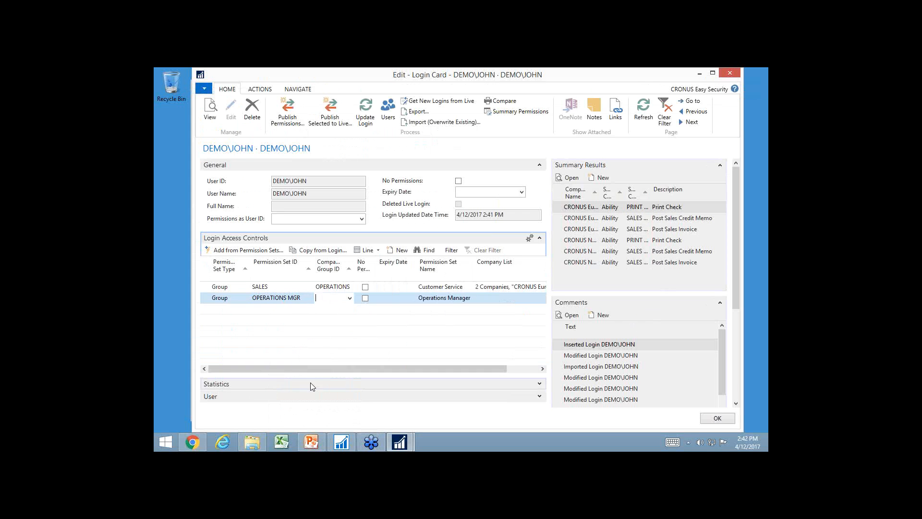
left_click(350, 299)
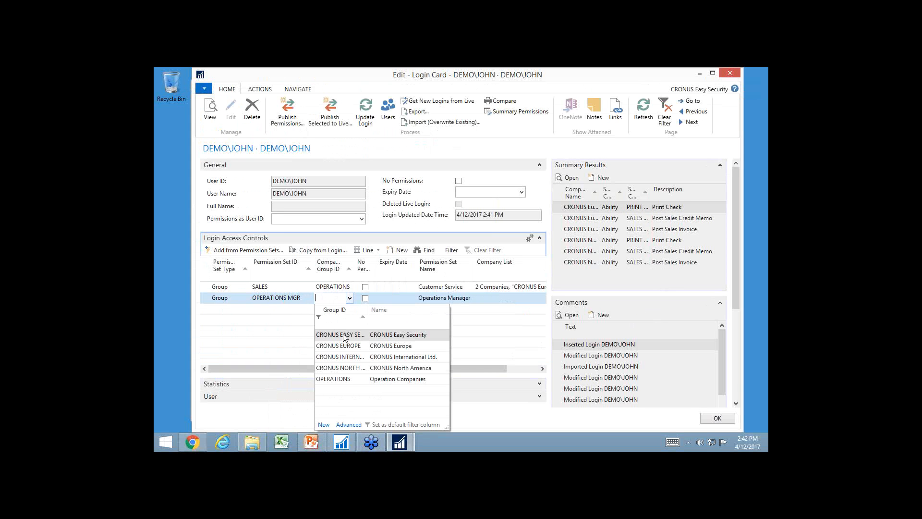
left_click(342, 367)
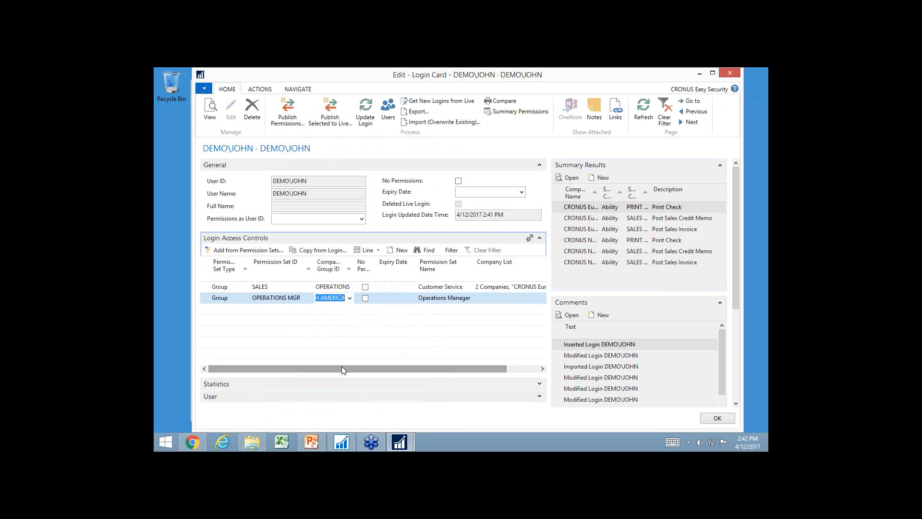
Set the expiry date of the OPERATIONS MGR access line to 11/1/2017
left_click(394, 298)
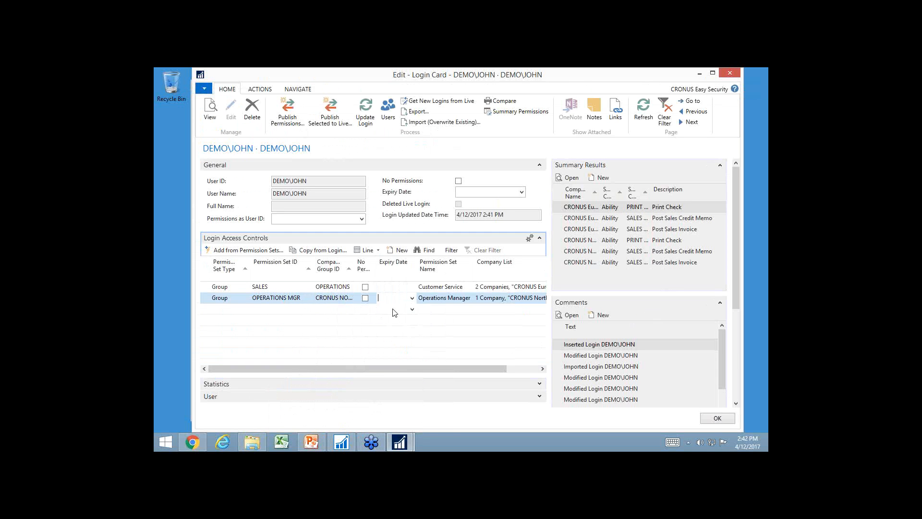
type("11/1/2017")
key("Tab")
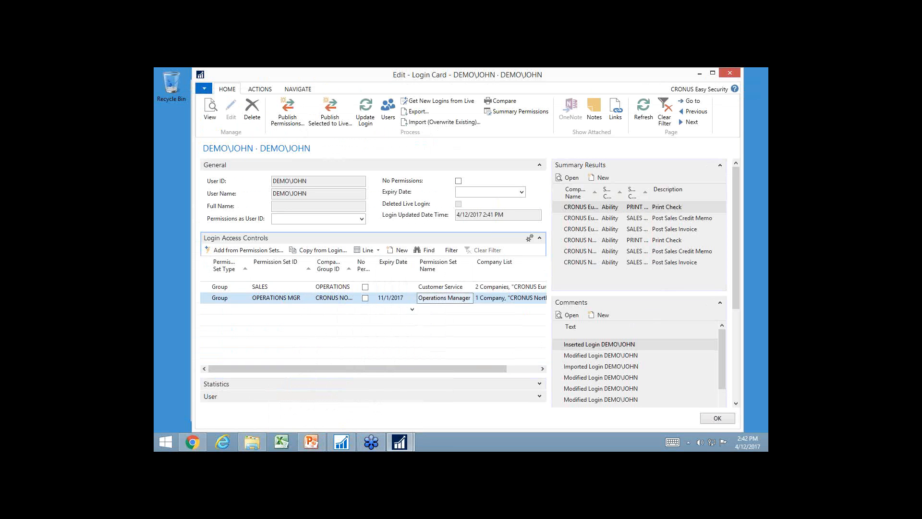
Try the No Permissions setting on the OPERATIONS MGR line and clear it again
left_click(365, 298)
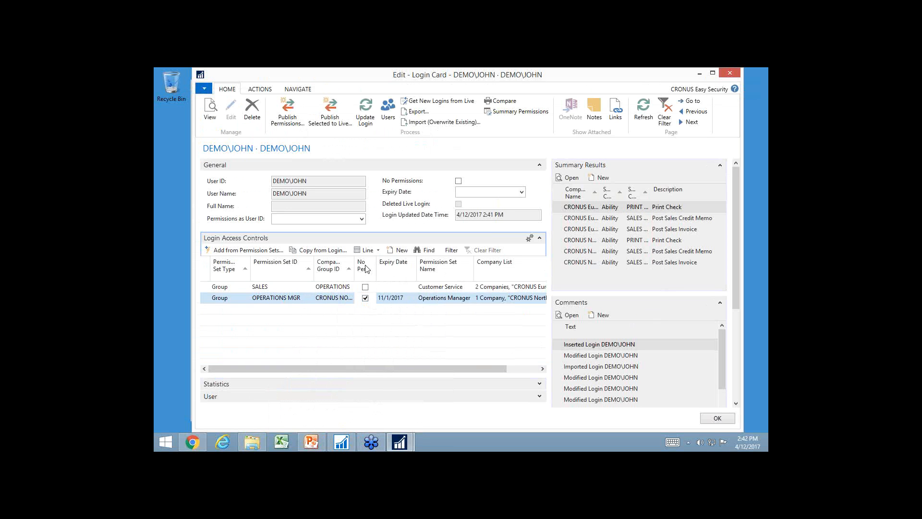
left_click(365, 298)
left_click(373, 252)
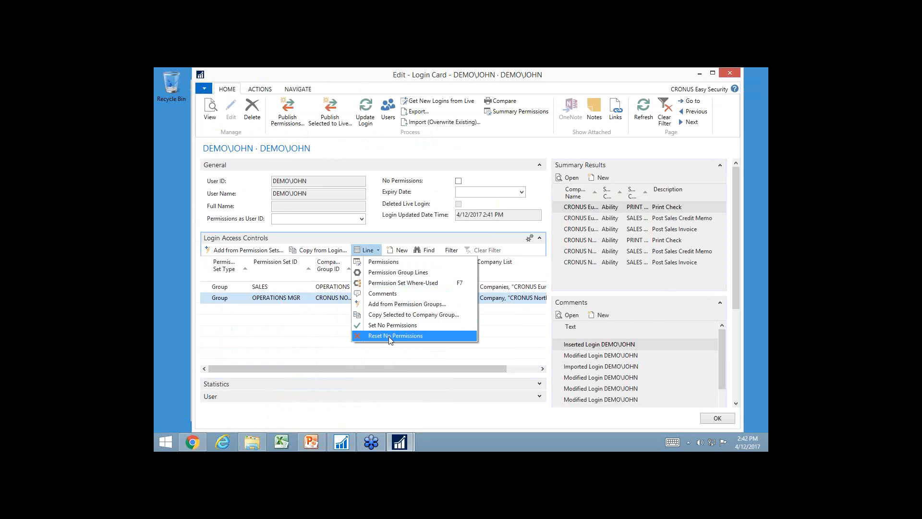
left_click(401, 324)
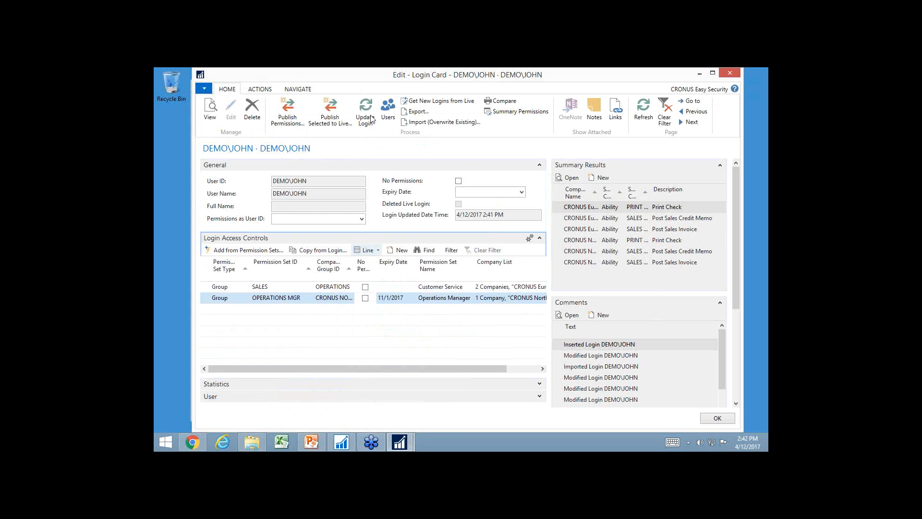
Update the login with the OPERATIONS MGR access and open its summary permissions
left_click(370, 119)
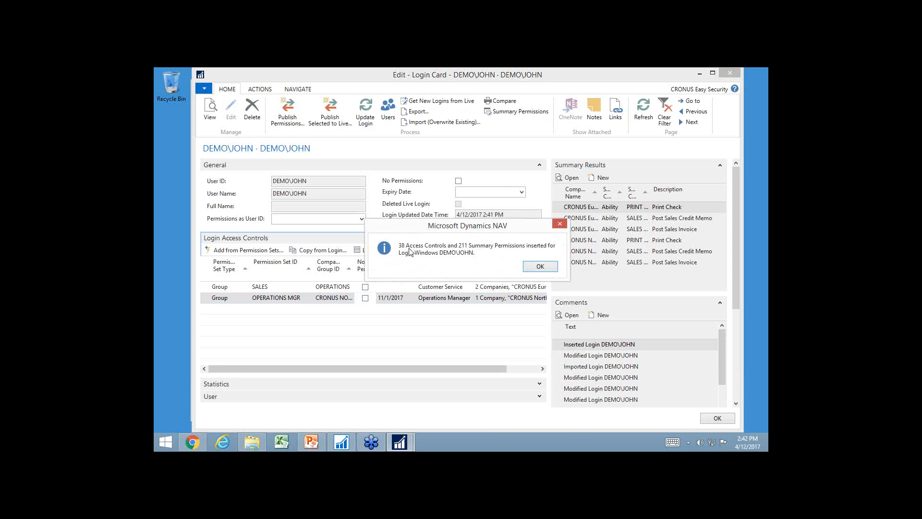
left_click(538, 268)
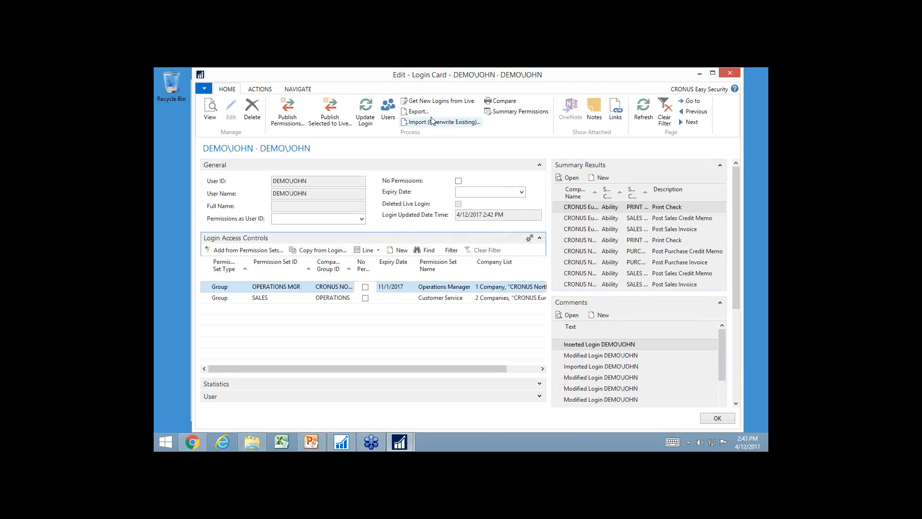
left_click(515, 111)
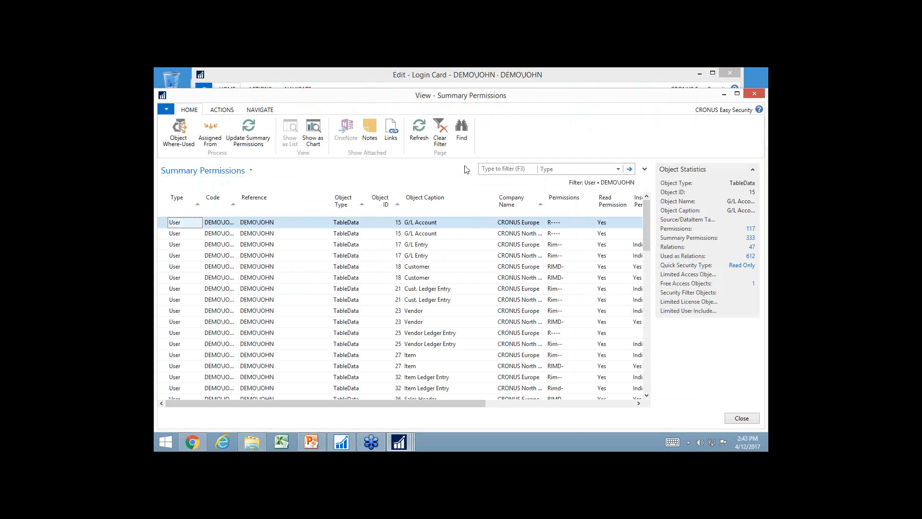
Examine which permission groups and sets grant the Vendor Ledger Entry permissions for the CRONUS North America company
left_click(534, 346)
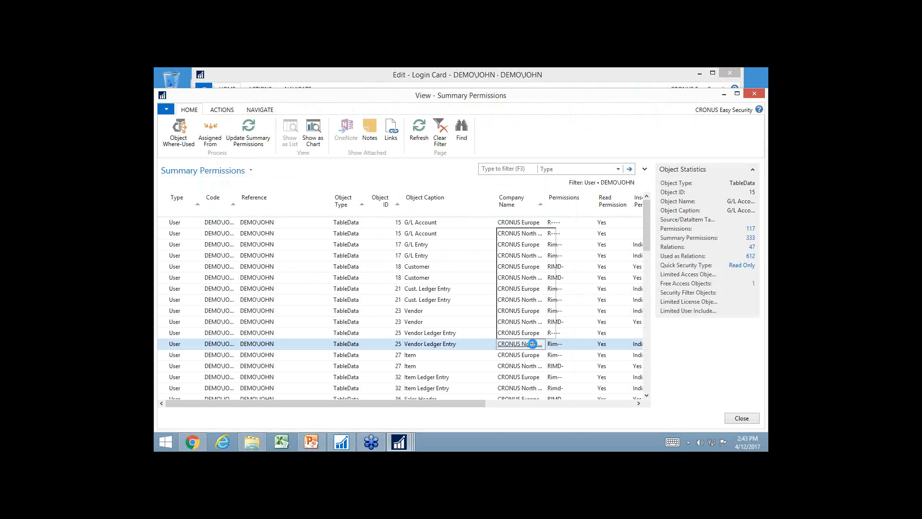
left_click(579, 349)
left_click_drag(475, 405, 534, 403)
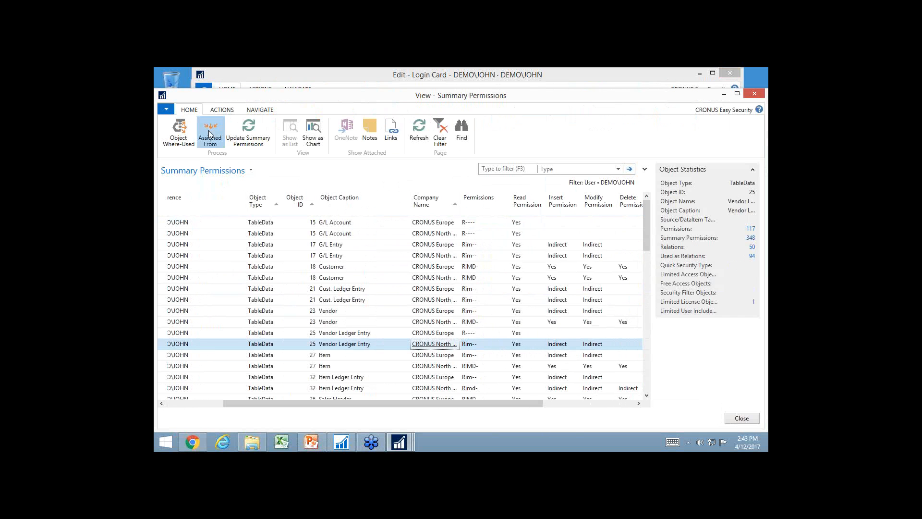
left_click(210, 135)
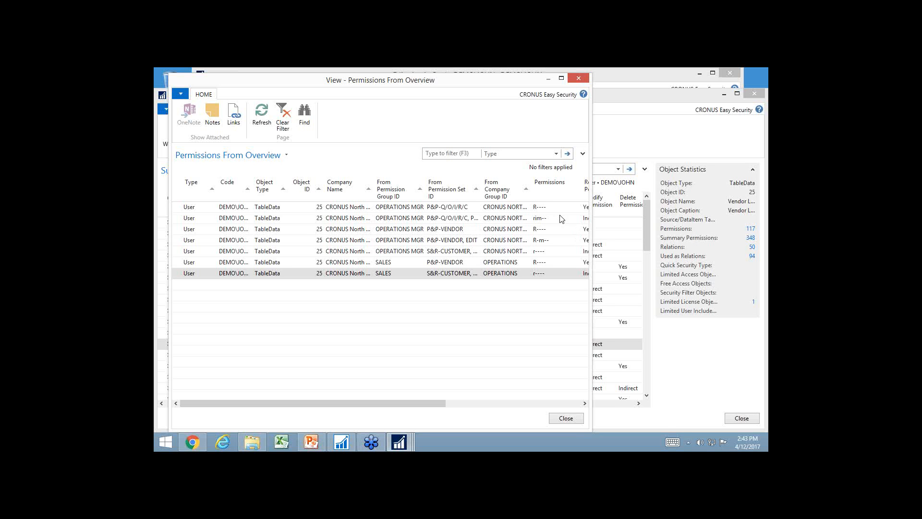
key("Escape")
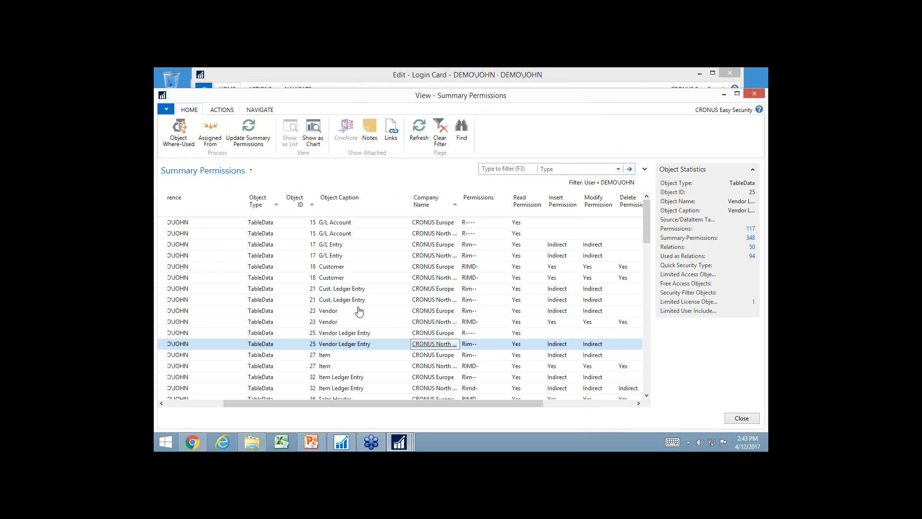
Examine where the Vendor Ledger Entry table data is used and its permissions, closing the where-used and summary views
left_click(178, 130)
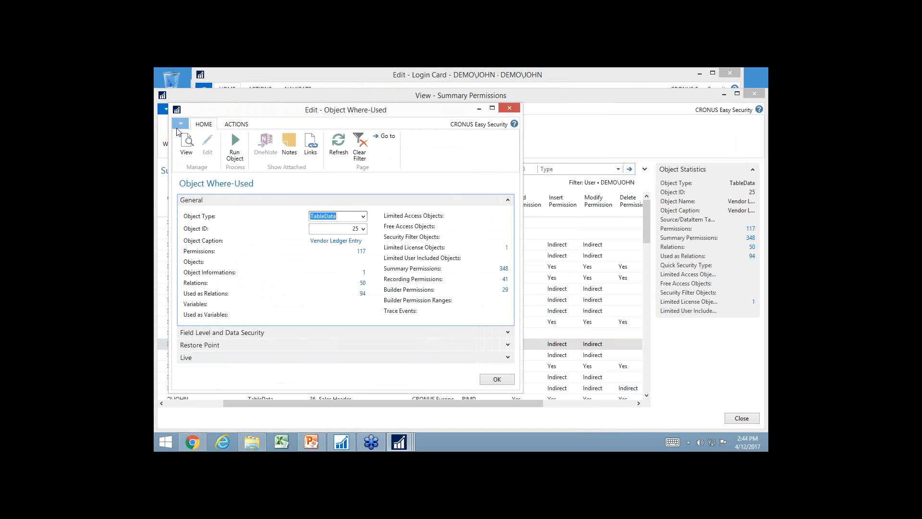
left_click(361, 252)
key("Escape")
Leave the login card, open the list of permission sets and widen its list area
key("Escape")
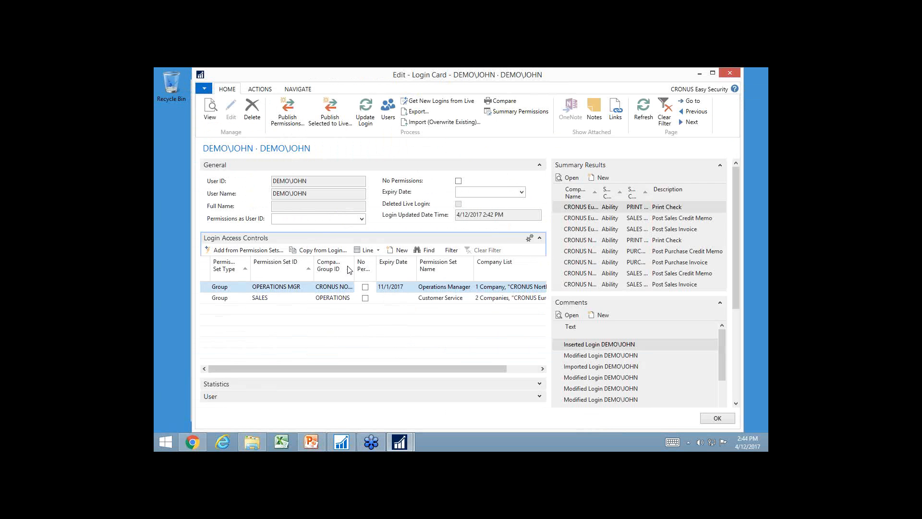
key("Escape")
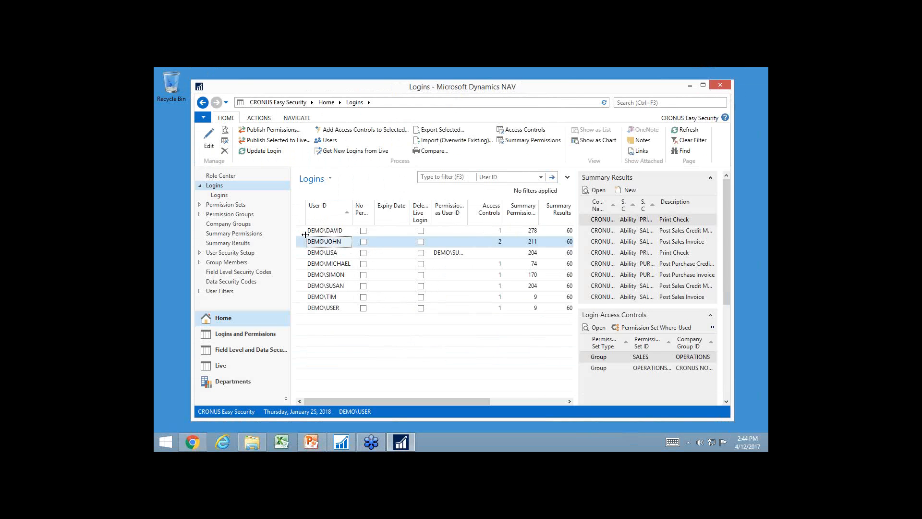
left_click(215, 207)
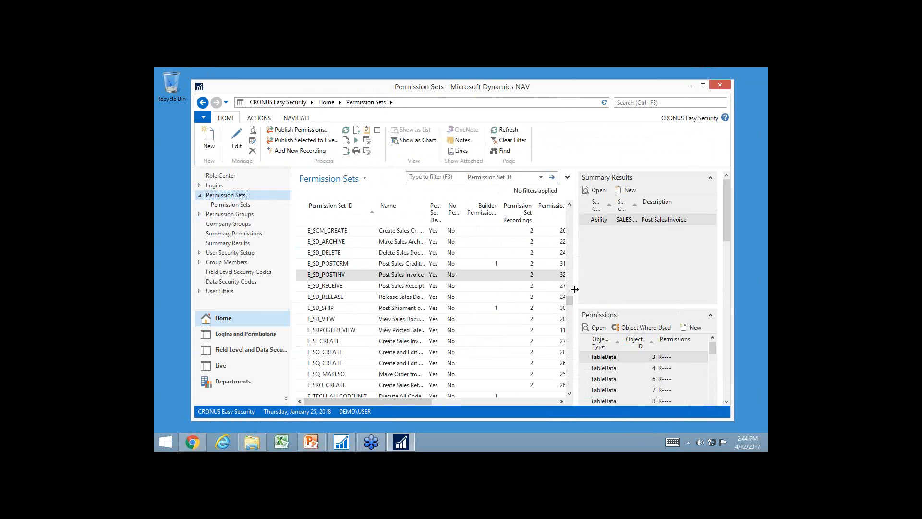
left_click_drag(575, 289, 594, 288)
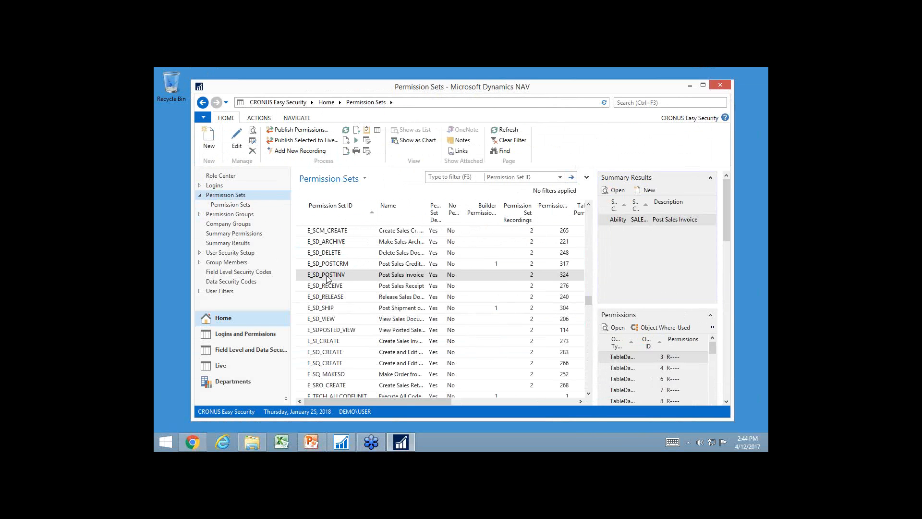
Start SQL Server Profiler and connect to the DEMO\NAVDEMO server with Windows Authentication
left_click(166, 442)
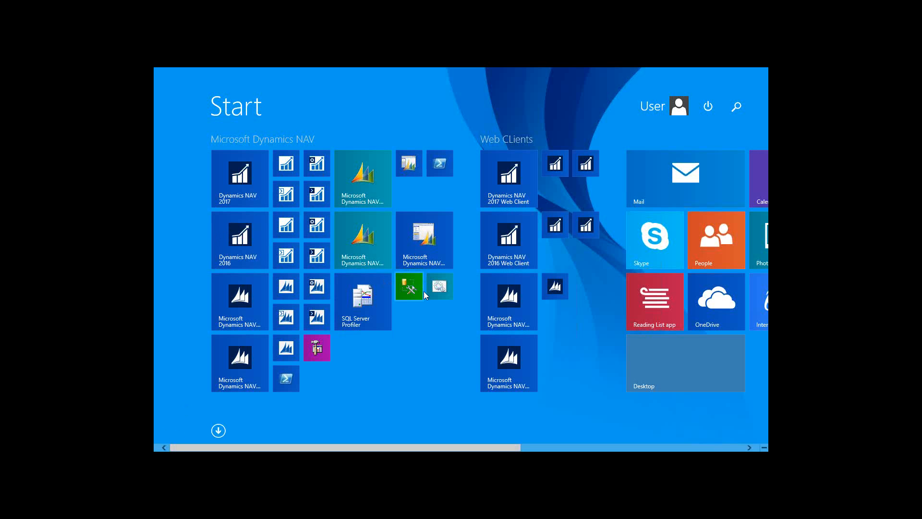
left_click(386, 302)
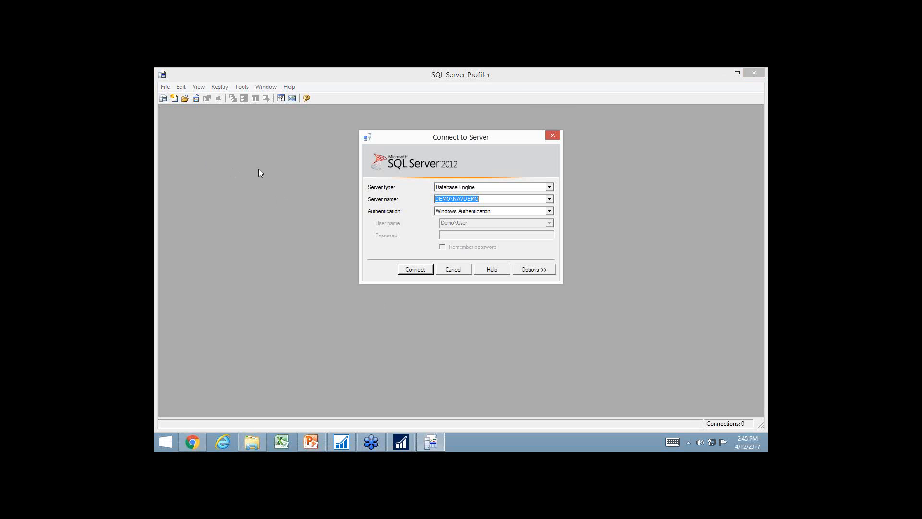
left_click(408, 267)
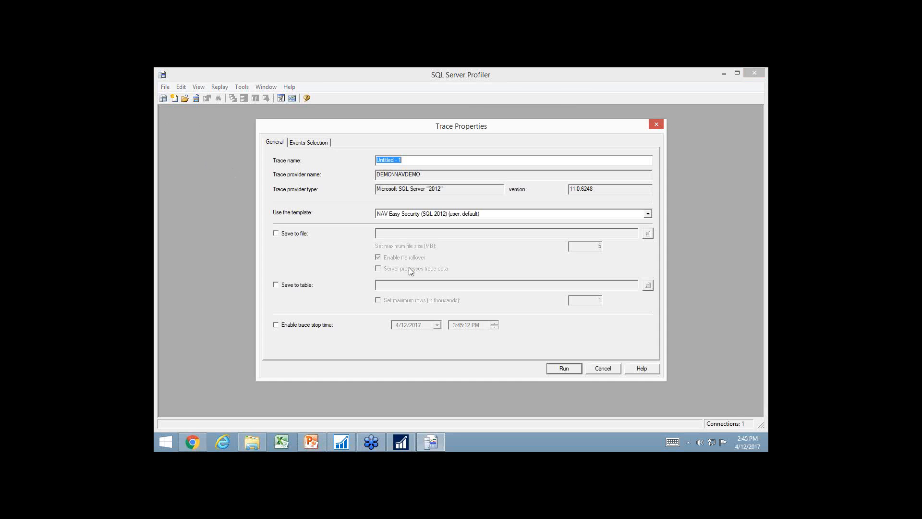
Filter the trace to a DatabaseName like %10%, and run it in a maximized trace window
left_click(322, 144)
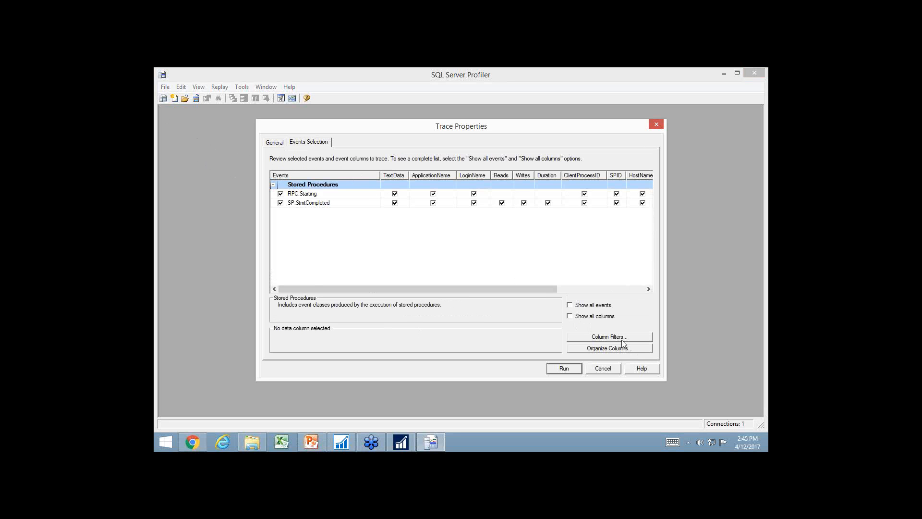
left_click(623, 338)
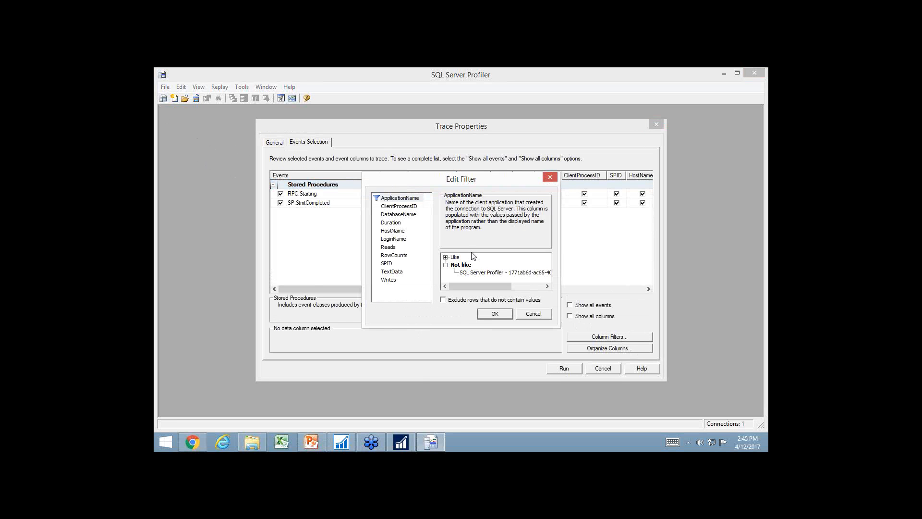
left_click(399, 215)
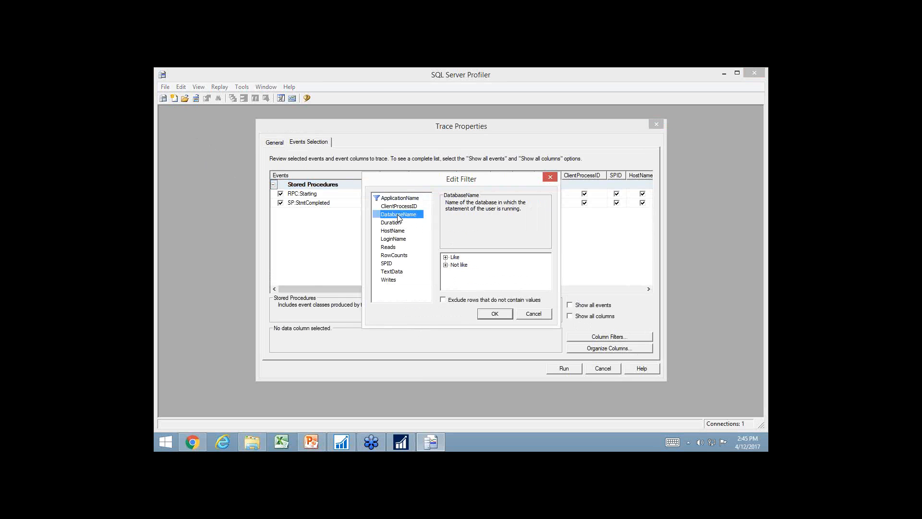
left_click(446, 257)
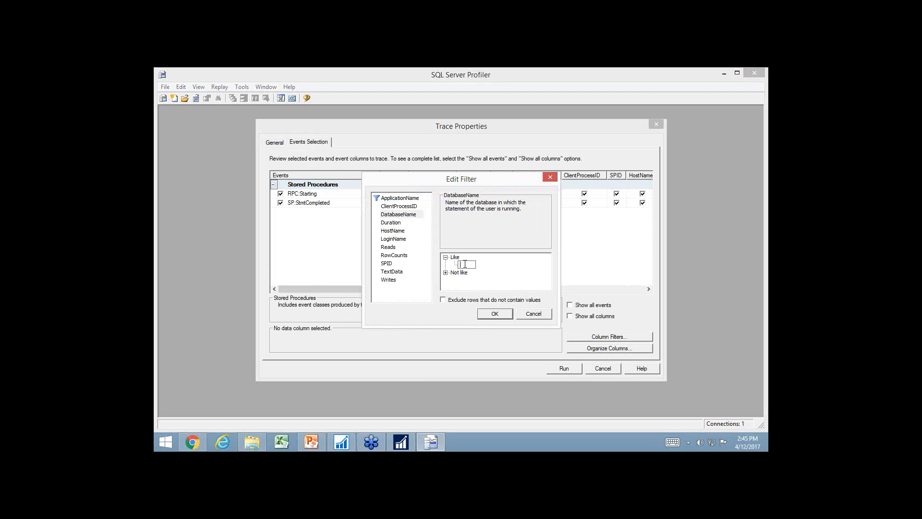
type("%10%")
key("Return")
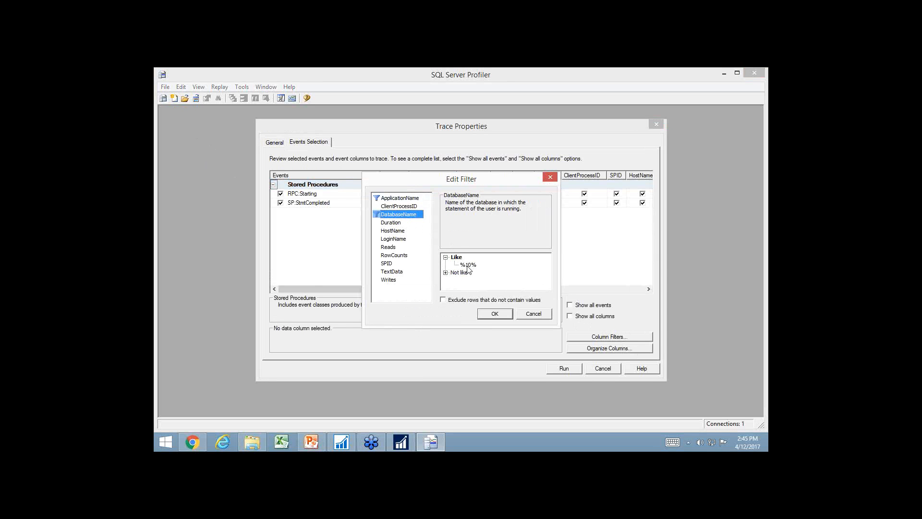
left_click(493, 313)
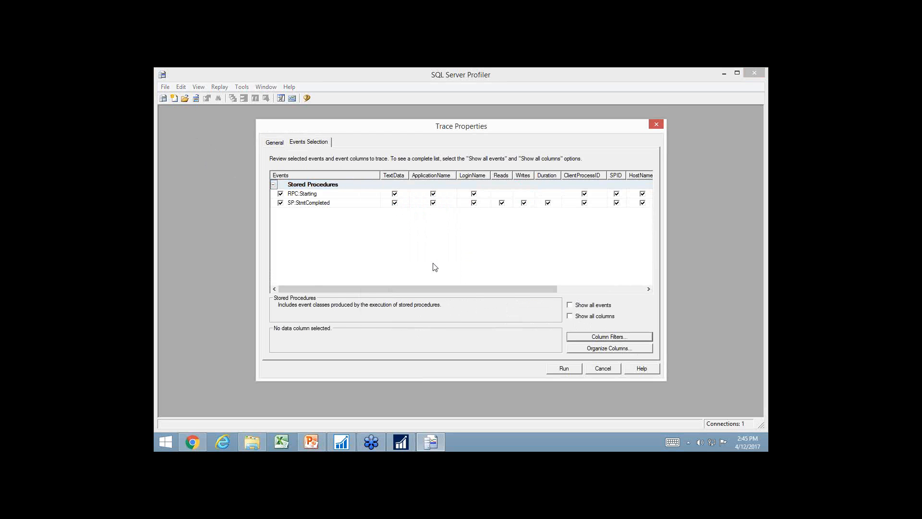
left_click(571, 368)
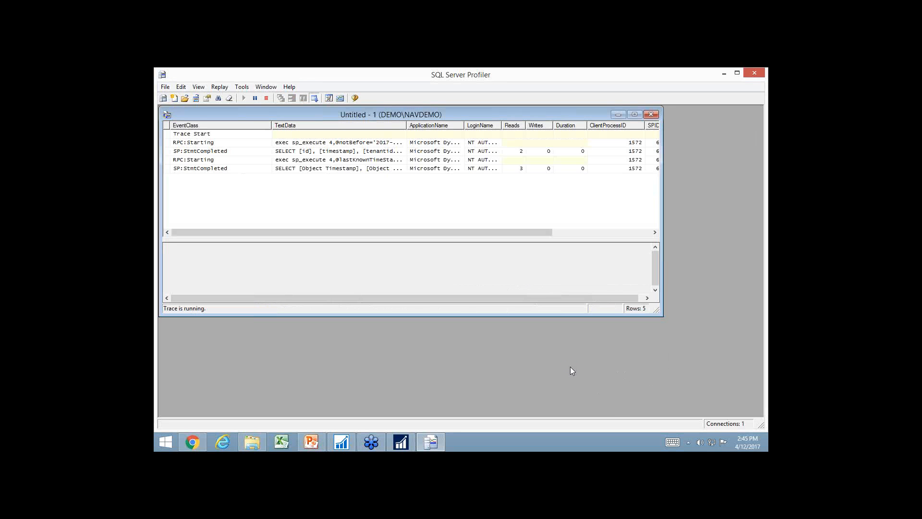
left_click(634, 114)
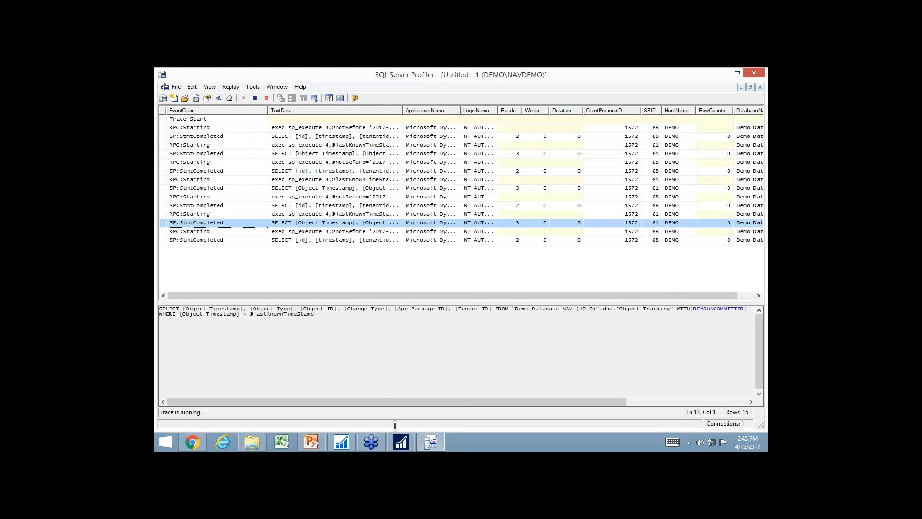
Switch to Microsoft Dynamics NAV and open the Customers list of Sales & Marketing order processing
mouse_move(404, 445)
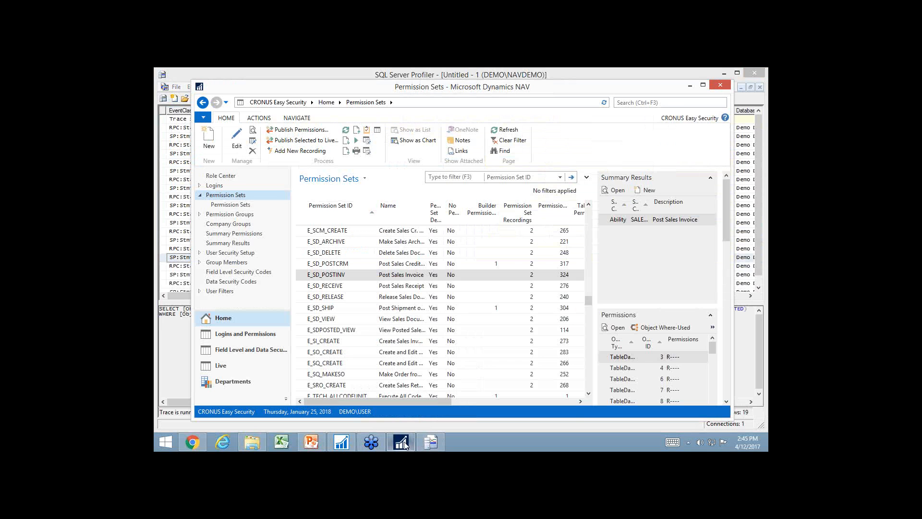
left_click(236, 381)
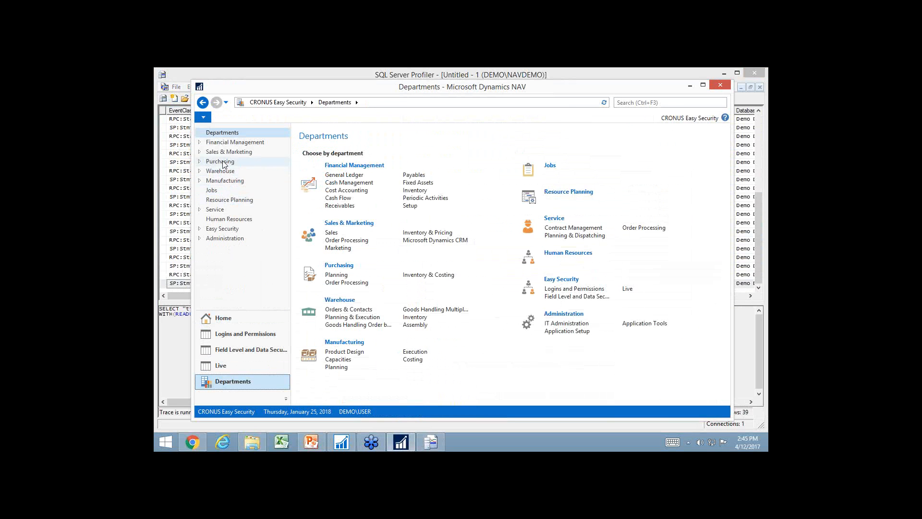
left_click(226, 152)
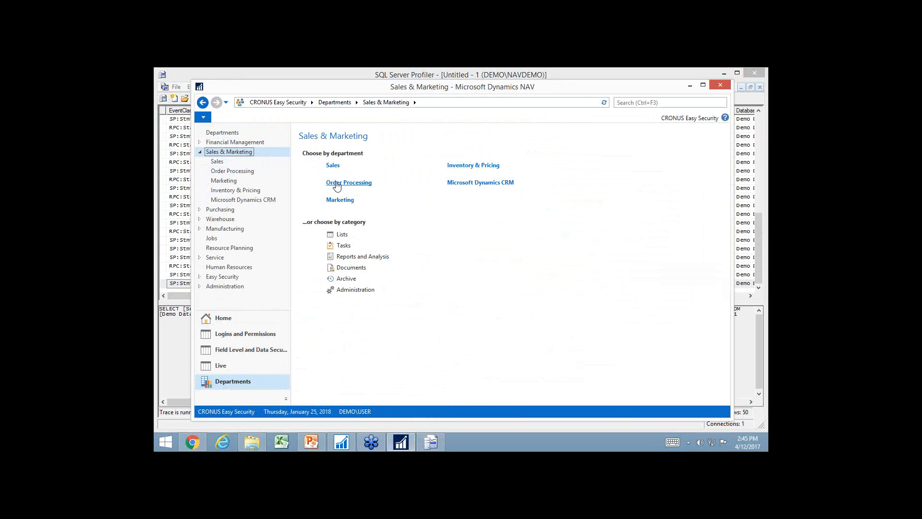
left_click(338, 183)
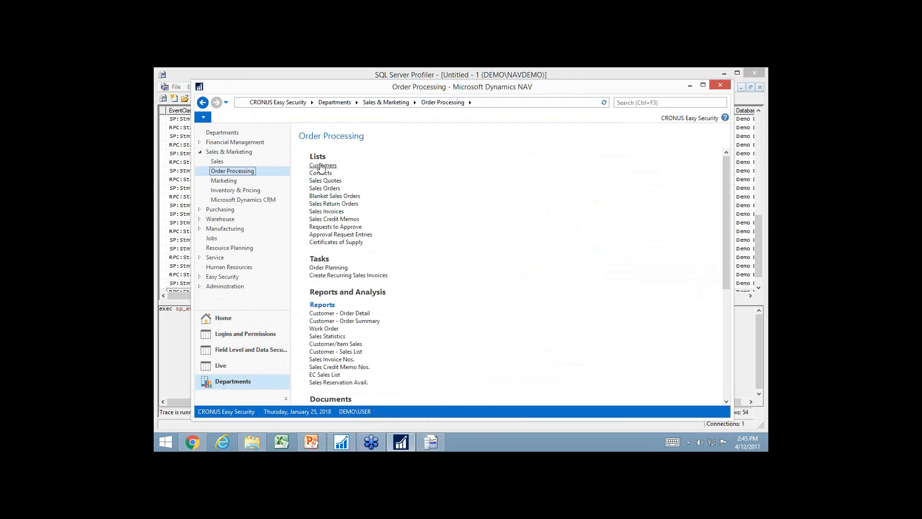
left_click(321, 165)
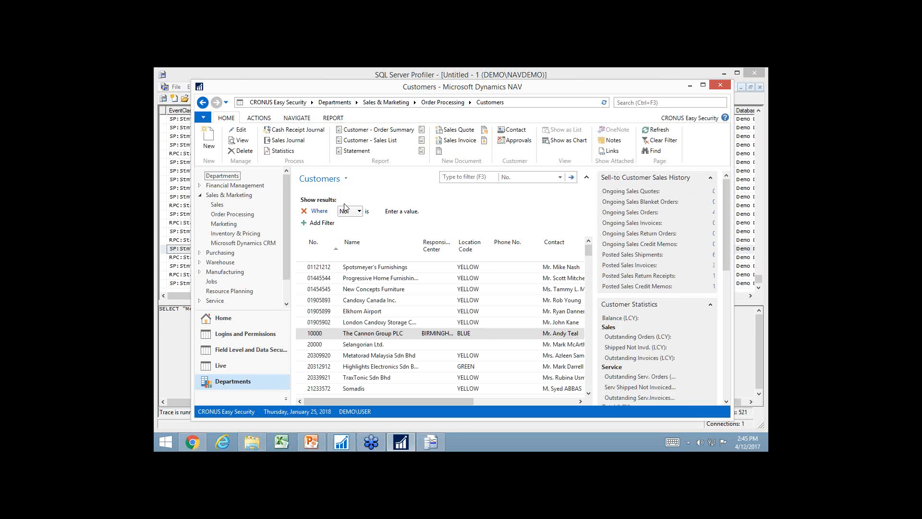
Fill in the suite number as the second address line on The Cannon Group PLC's customer card and close the card
left_click(355, 336)
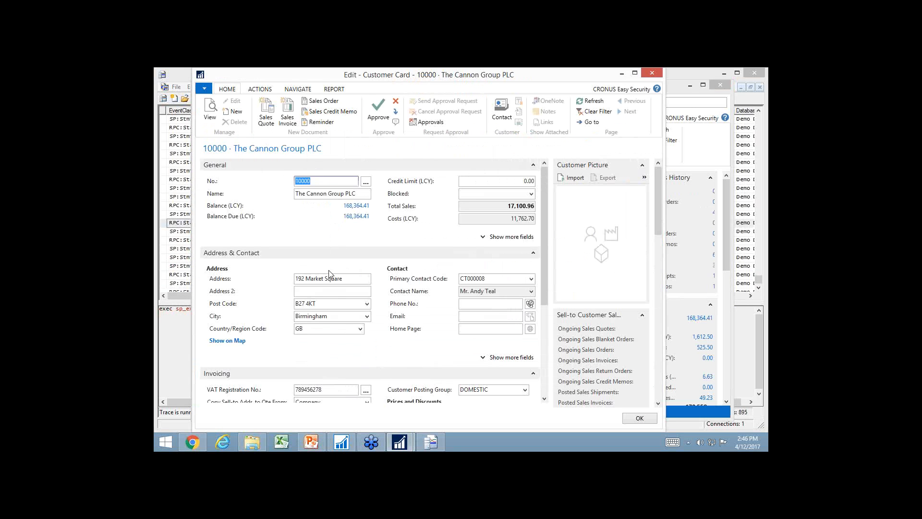
left_click(311, 291)
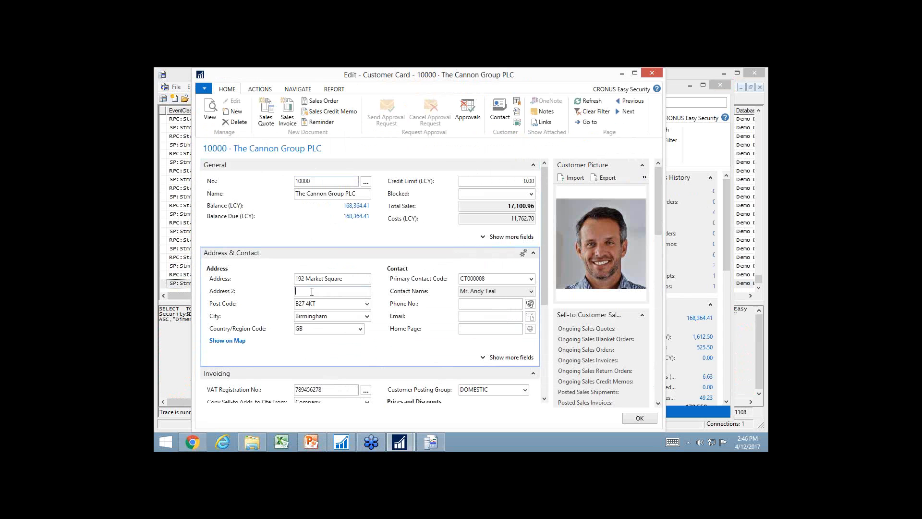
type("Suite 20")
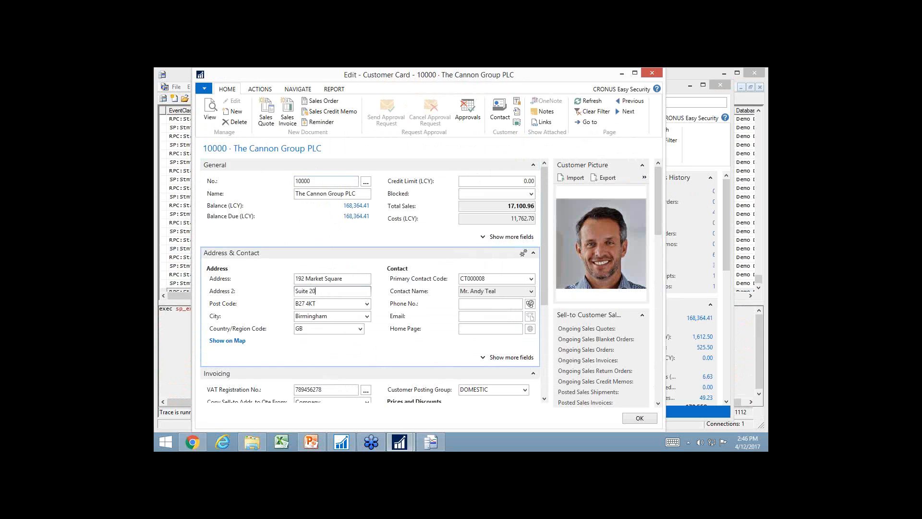
key("Tab")
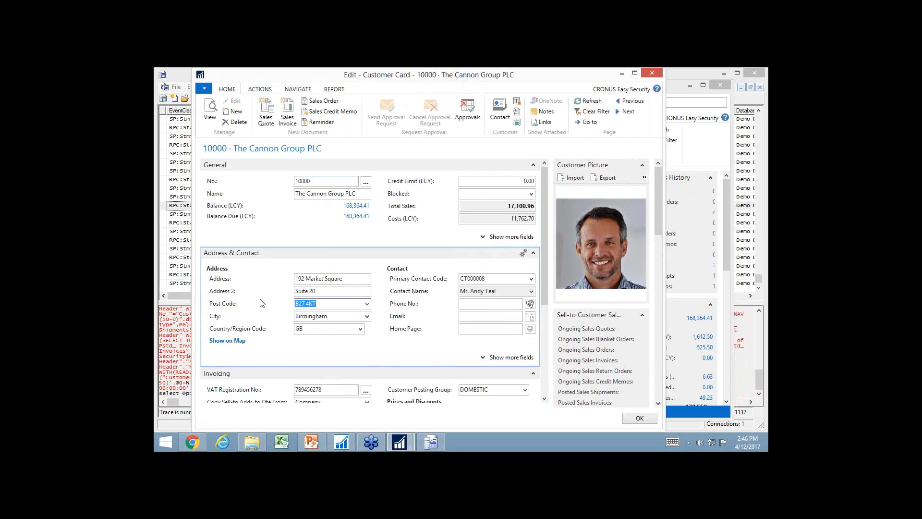
left_click(644, 422)
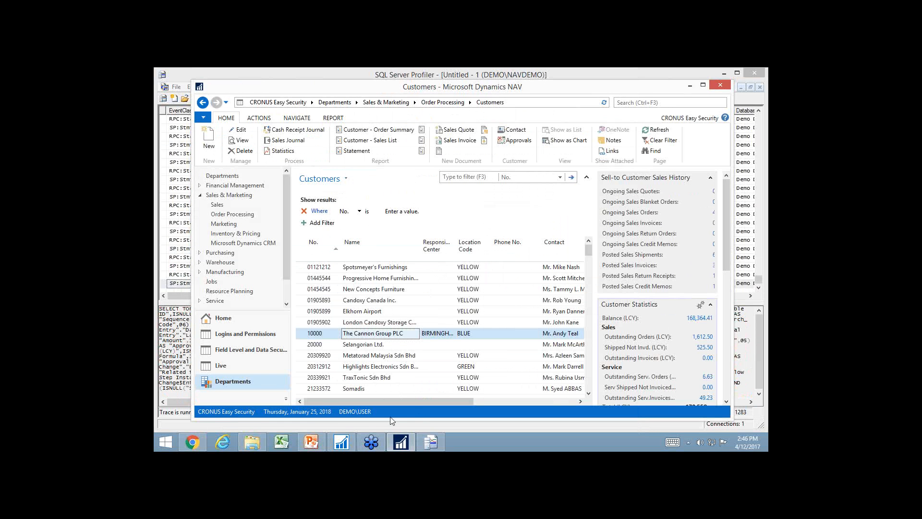
Stop the SQL Server Profiler trace, save it as the trace XML file Edit Customer in the Temp folder, and close Profiler
left_click(174, 351)
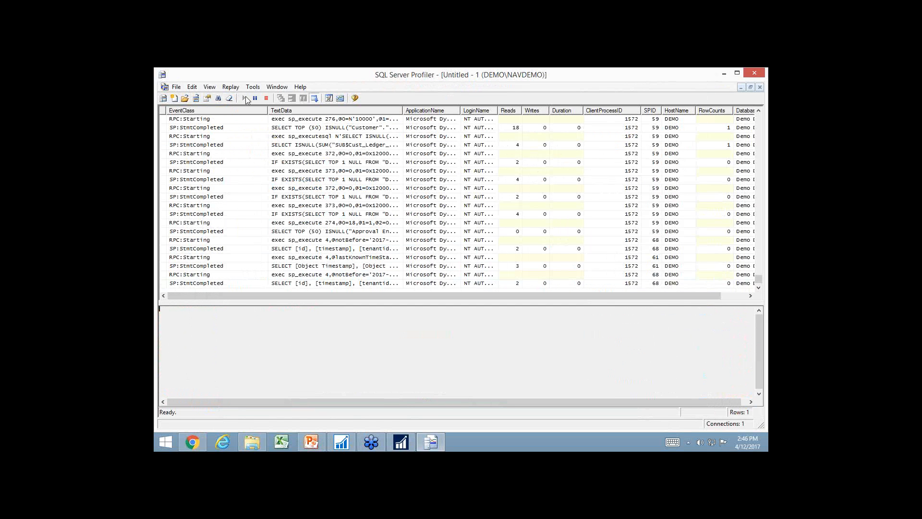
left_click(267, 100)
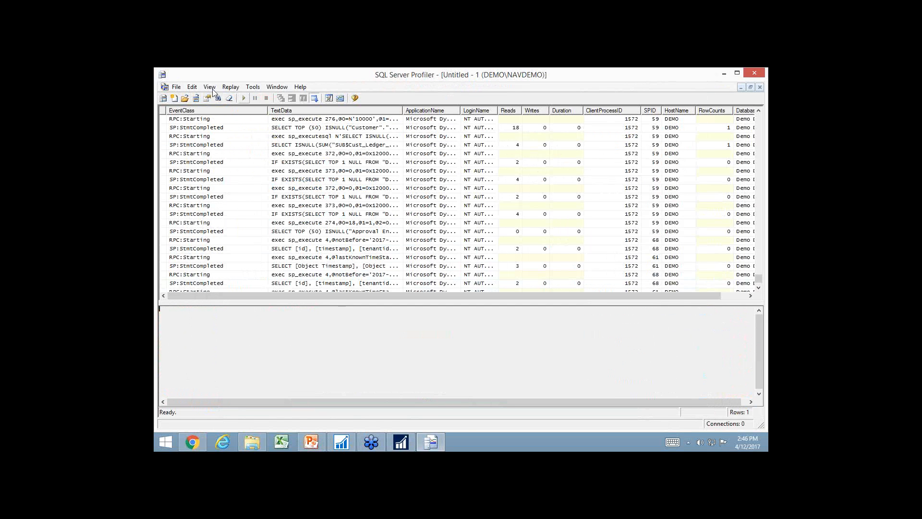
left_click(176, 87)
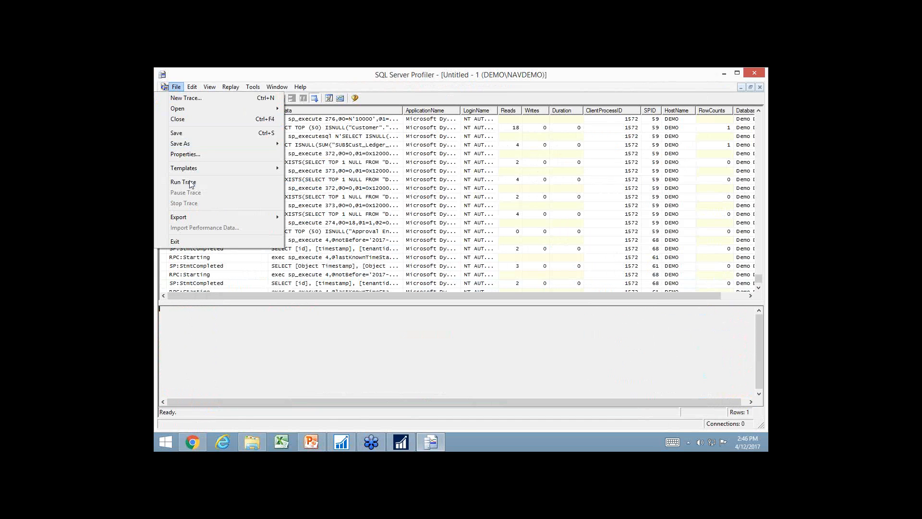
mouse_move(205, 143)
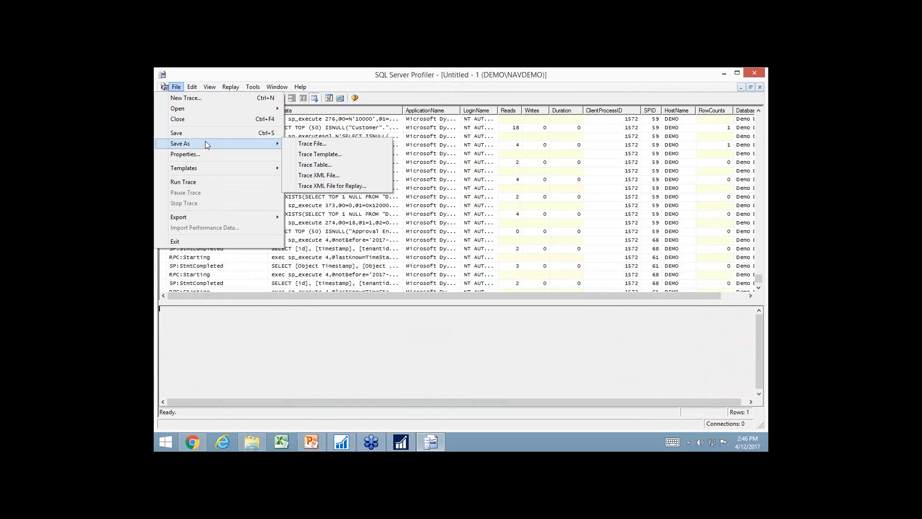
left_click(329, 176)
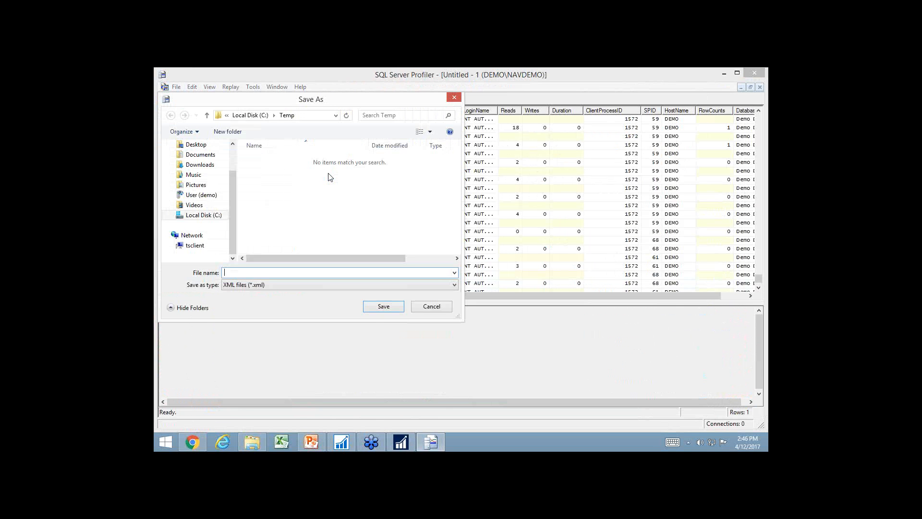
type("Edit Customer")
key("Return")
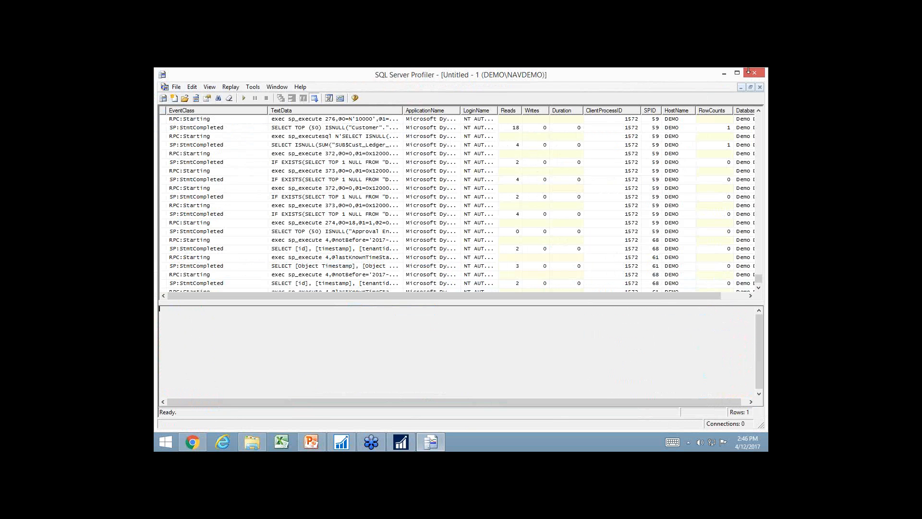
left_click(757, 73)
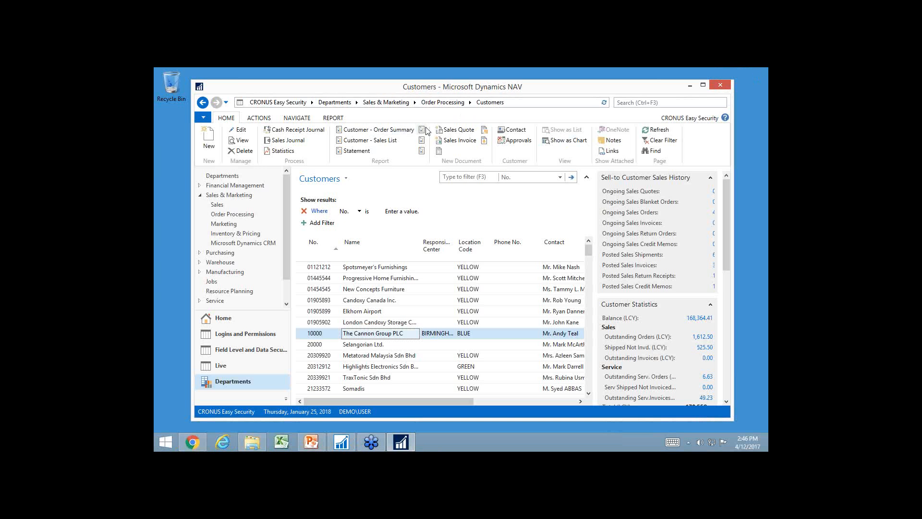
In Dynamics NAV, create a new permission set with the ID EDIT CUSTOMER from the Permission Sets list
left_click(221, 321)
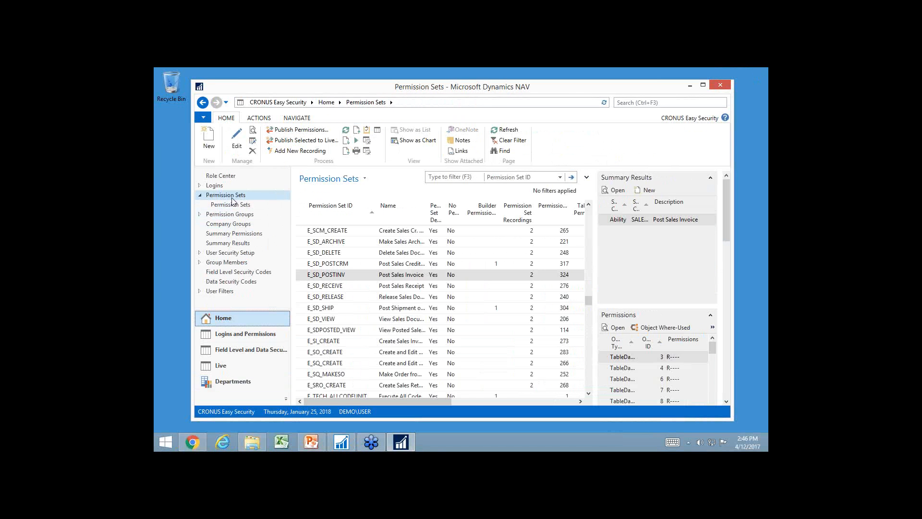
left_click(208, 141)
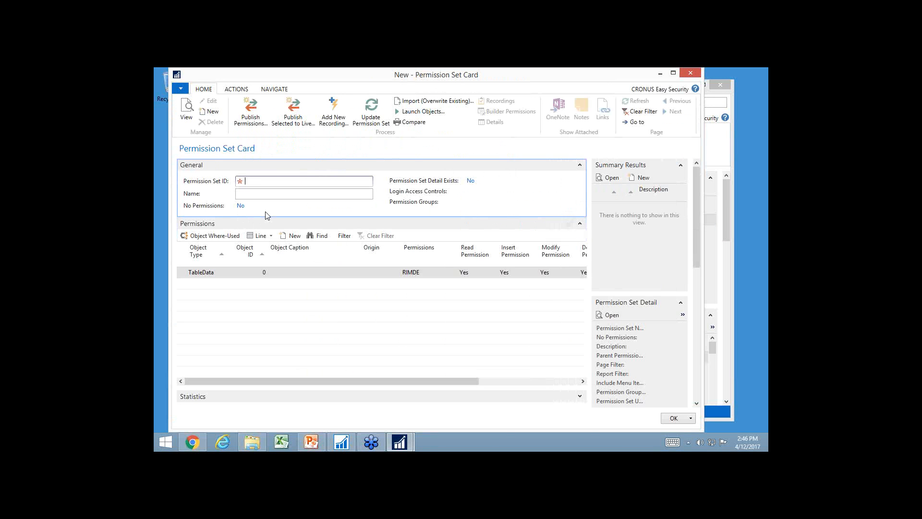
type("edit customer")
key("Tab")
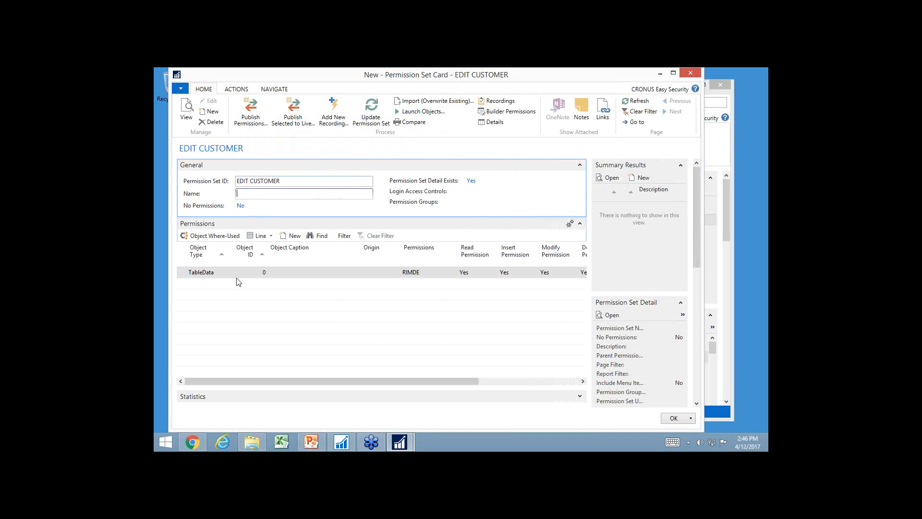
Add a new recording to the permission set from the trace file Edit Customer.xml, keeping all trace clients included
left_click(329, 116)
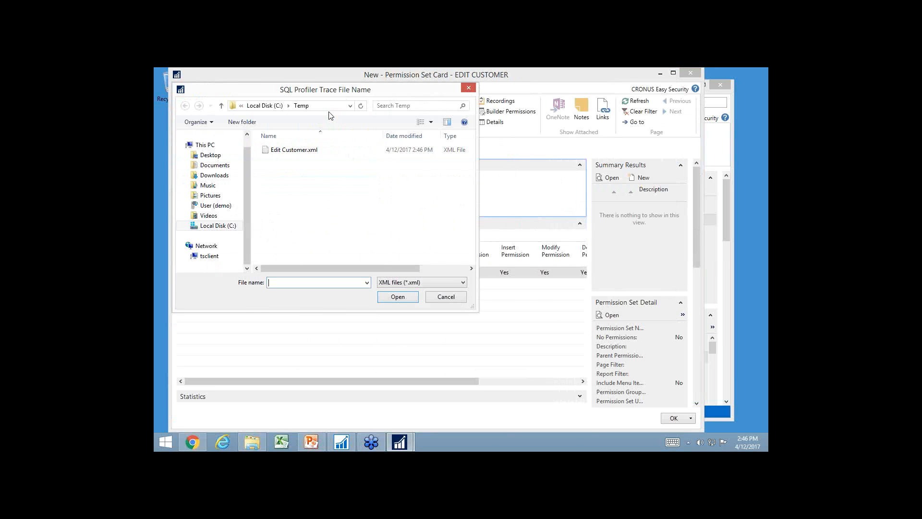
left_click(300, 150)
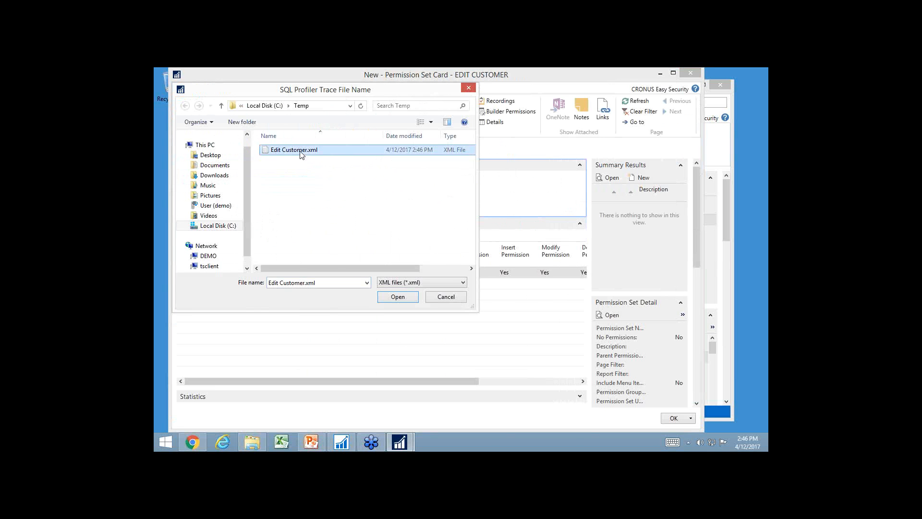
left_click_drag(348, 269, 396, 269)
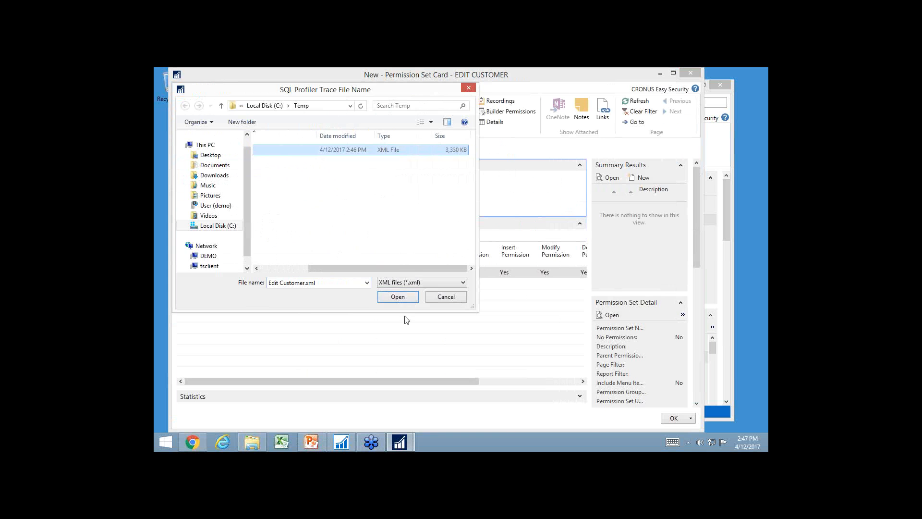
left_click(396, 297)
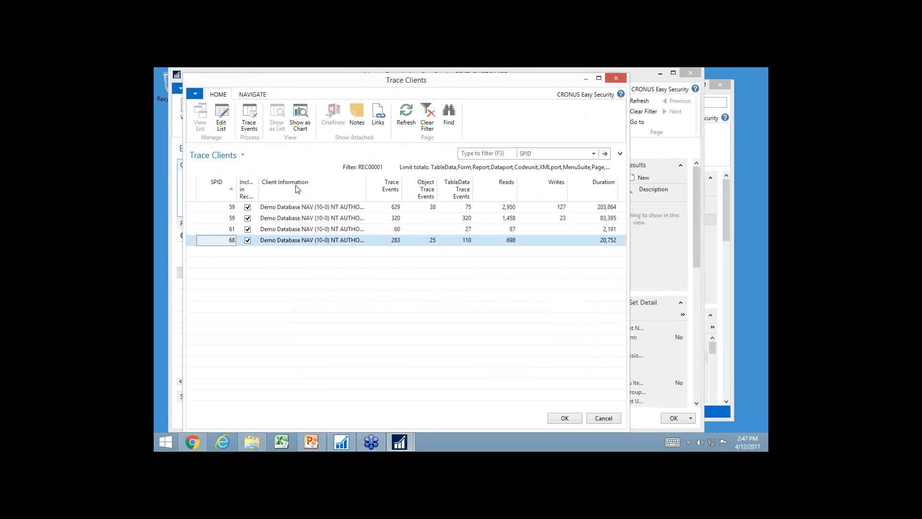
left_click(563, 419)
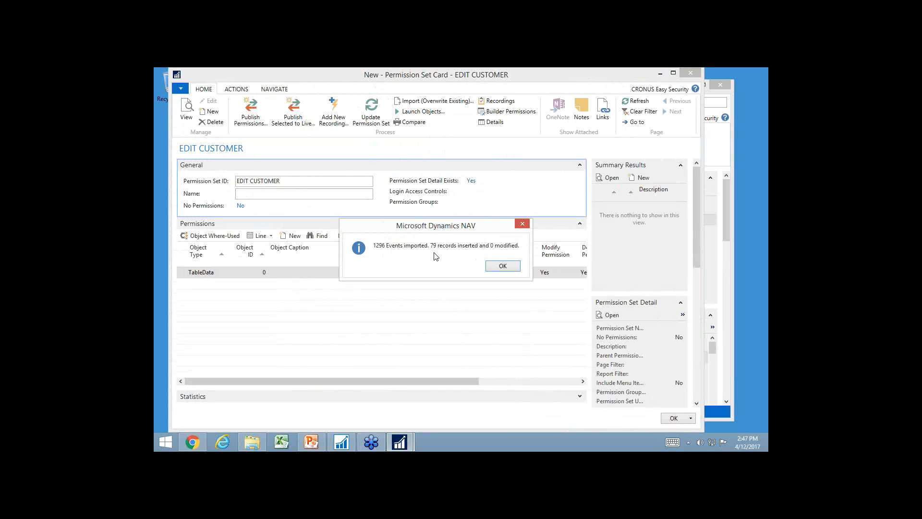
left_click(502, 267)
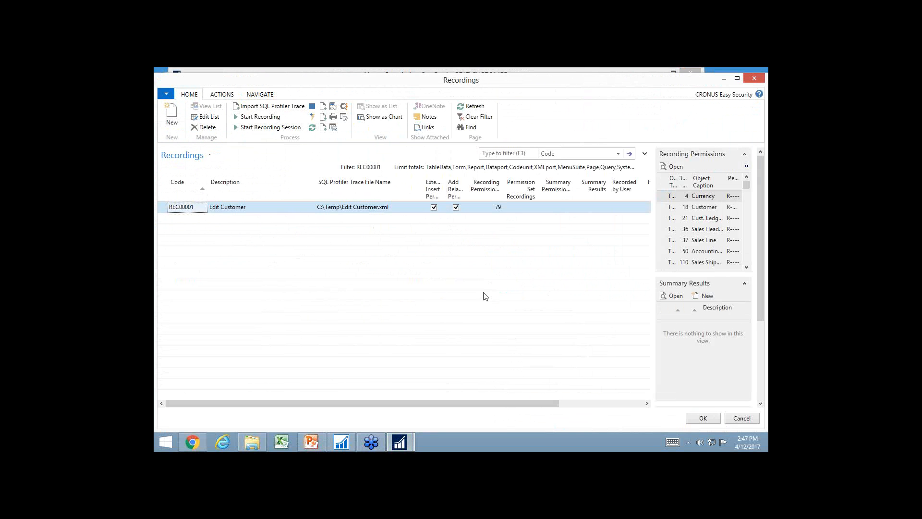
Examine the recording permissions of the Edit Customer recording, from the Customer table data entry to the pages and queries, and close the list
left_click(498, 208)
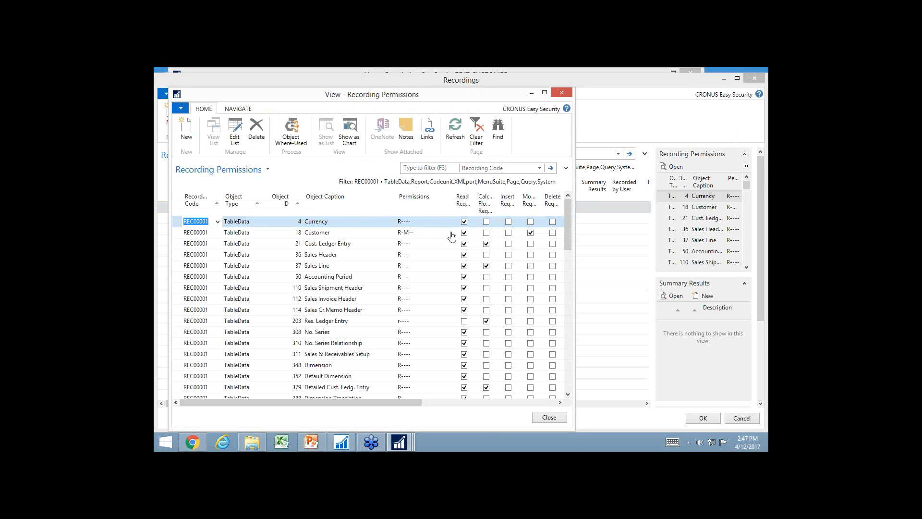
left_click(312, 234)
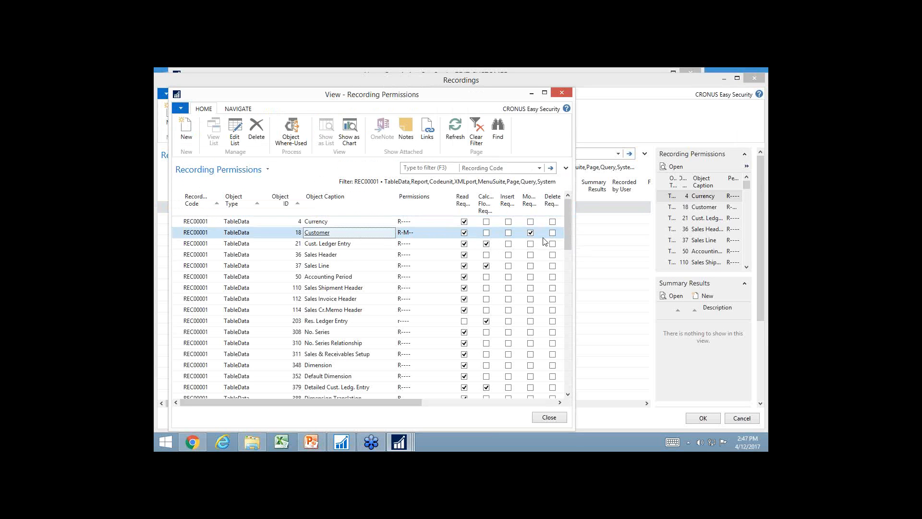
scroll(402, 361, "down", 3)
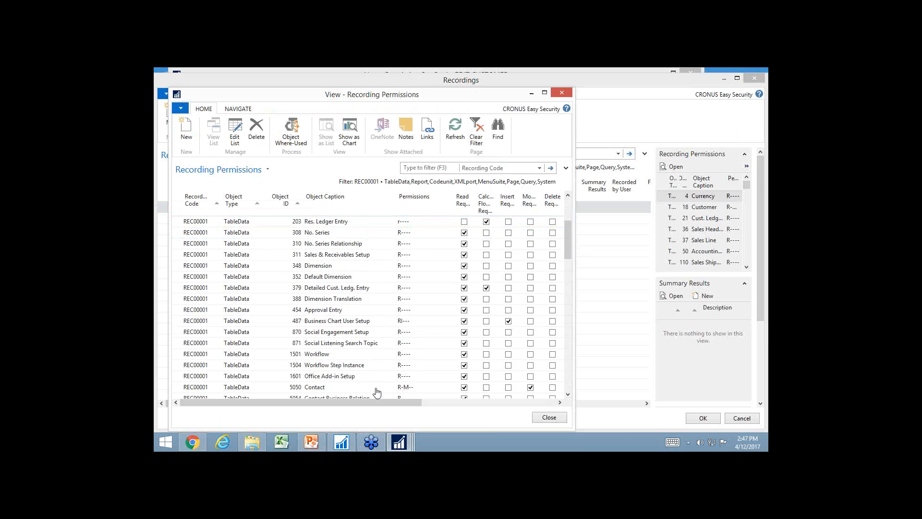
scroll(367, 274, "up", 3)
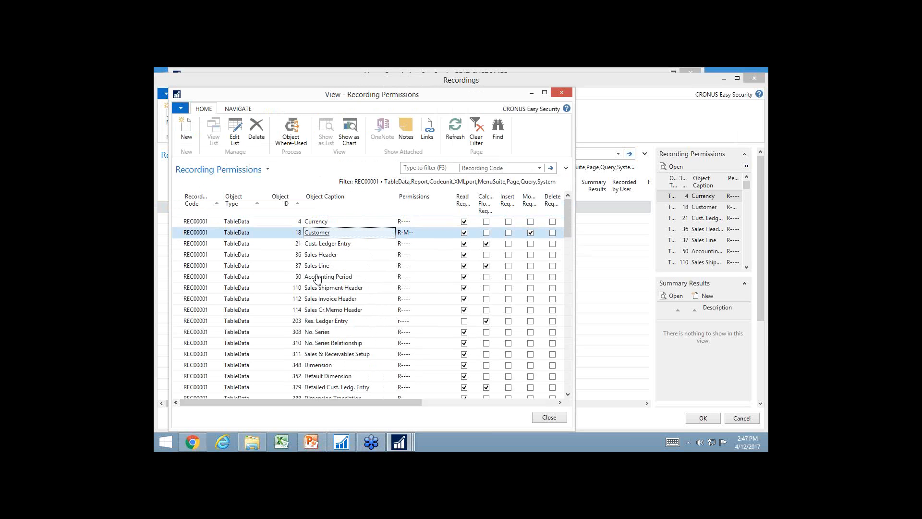
scroll(319, 283, "down", 5)
scroll(326, 287, "down", 2)
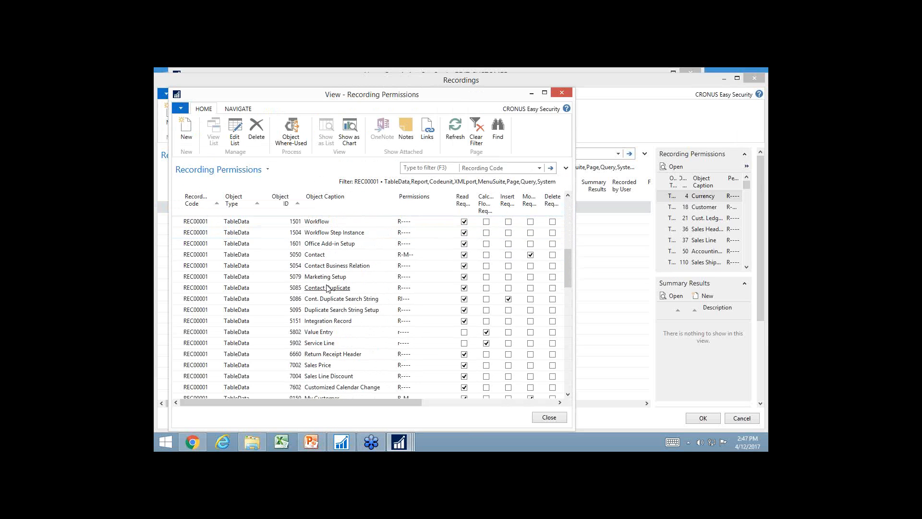
scroll(327, 288, "down", 12)
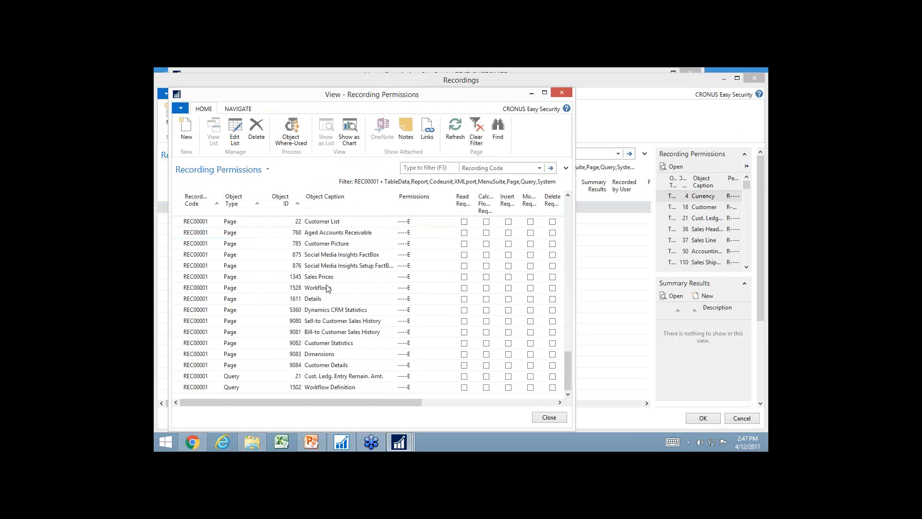
scroll(253, 259, "up", 1)
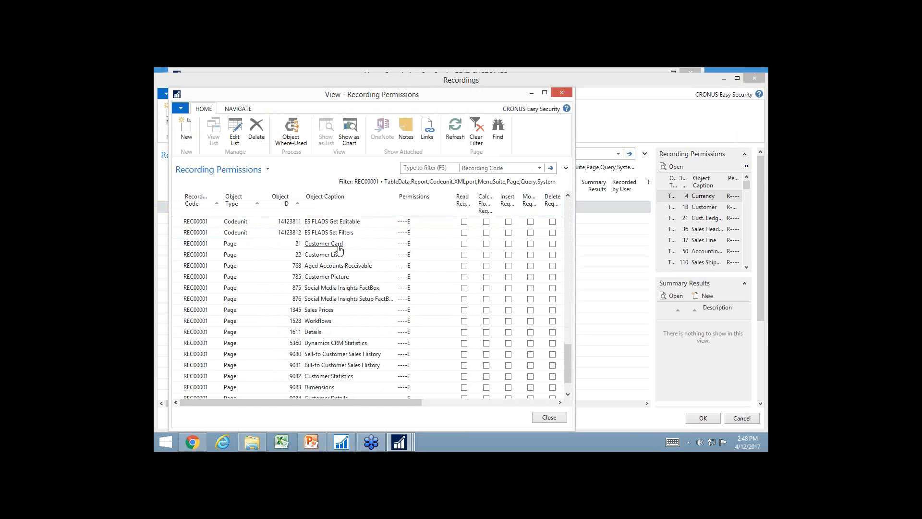
left_click(550, 416)
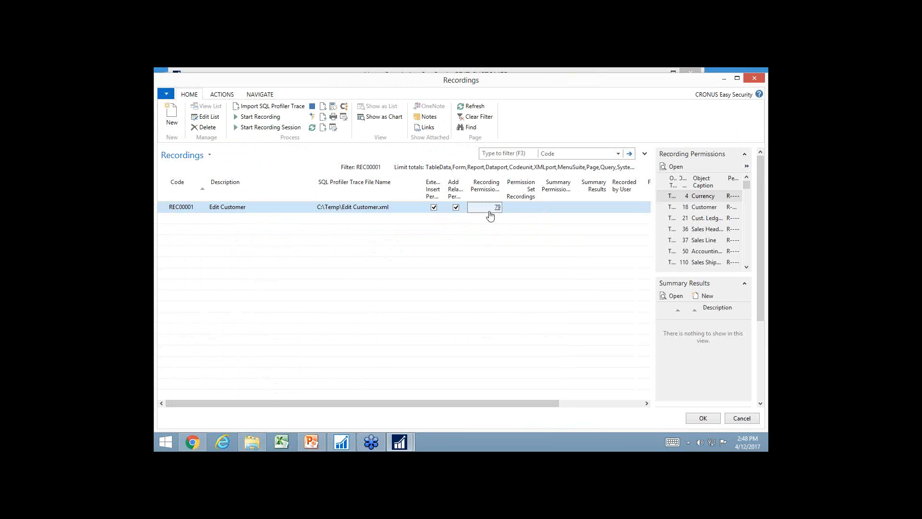
Accept the recording and update the EDIT CUSTOMER permission set with its permissions, checking their origins
left_click(692, 421)
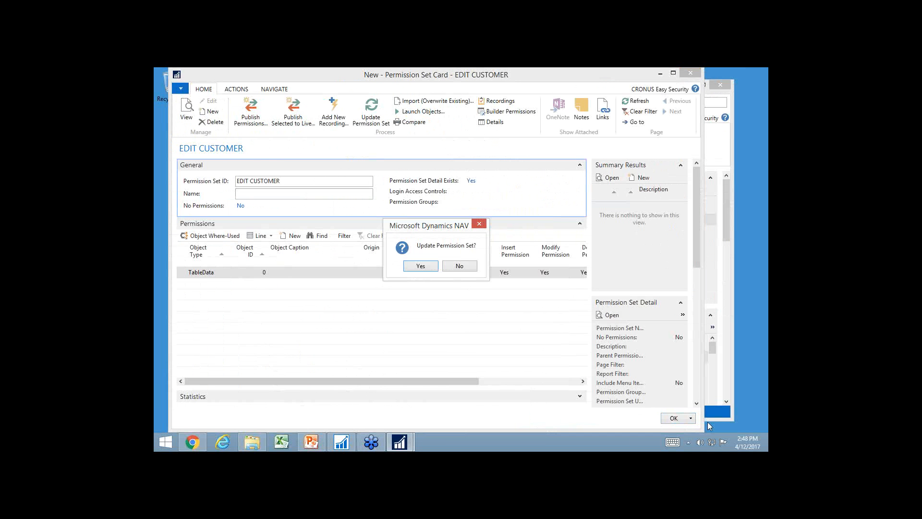
left_click(420, 267)
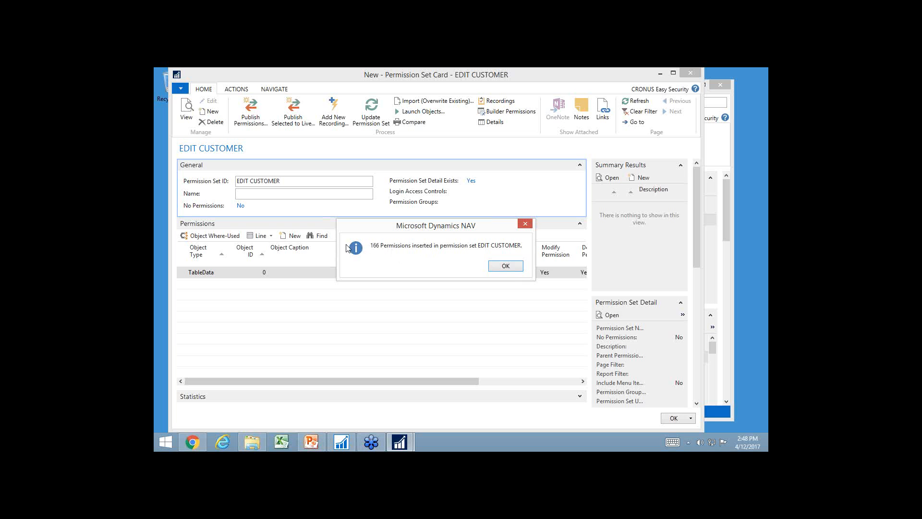
left_click(510, 272)
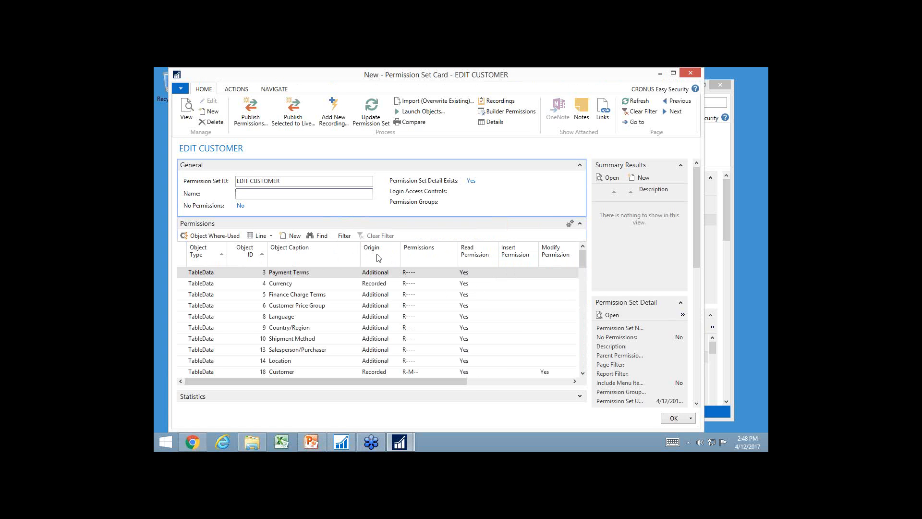
scroll(375, 327, "down", 1)
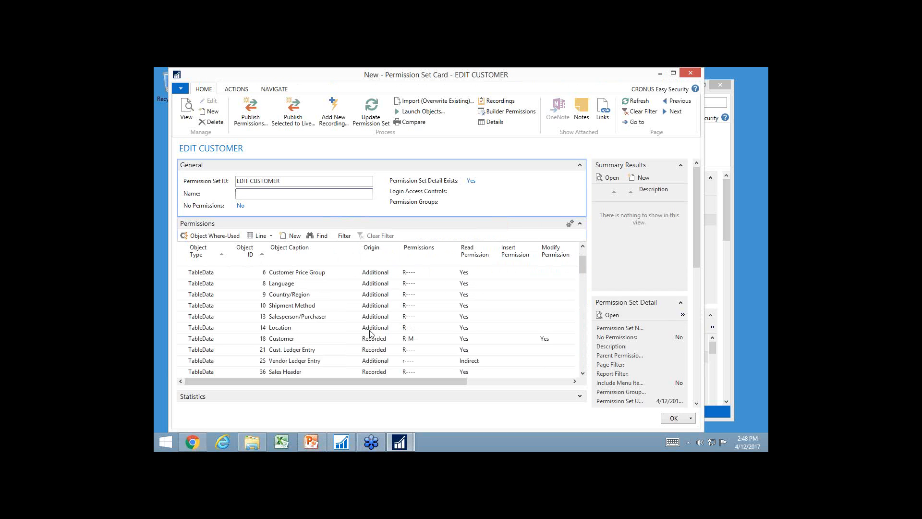
scroll(371, 333, "down", 1)
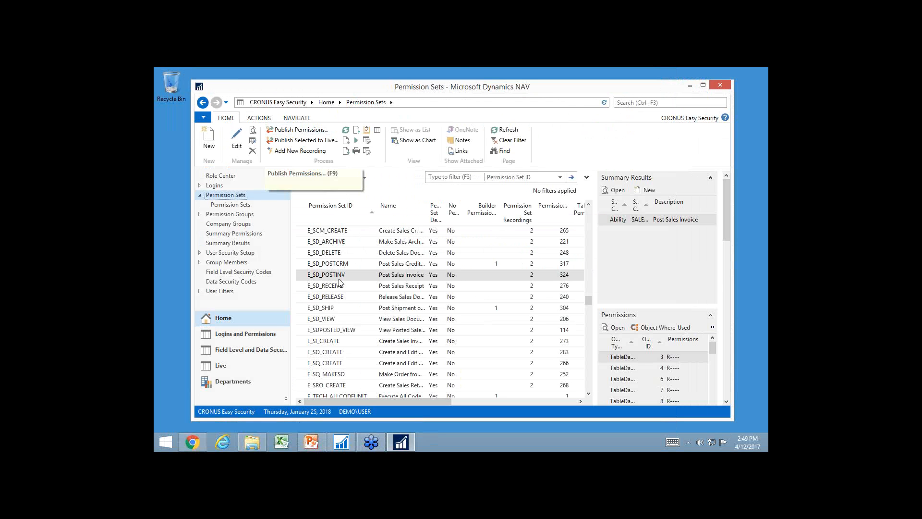
Look over the E_ permission sets, and open the pinned workbook SoD Permission Sets V48.xlsx in a maximized Excel window, skipping Office activation
scroll(339, 287, "up", 8)
scroll(339, 288, "up", 10)
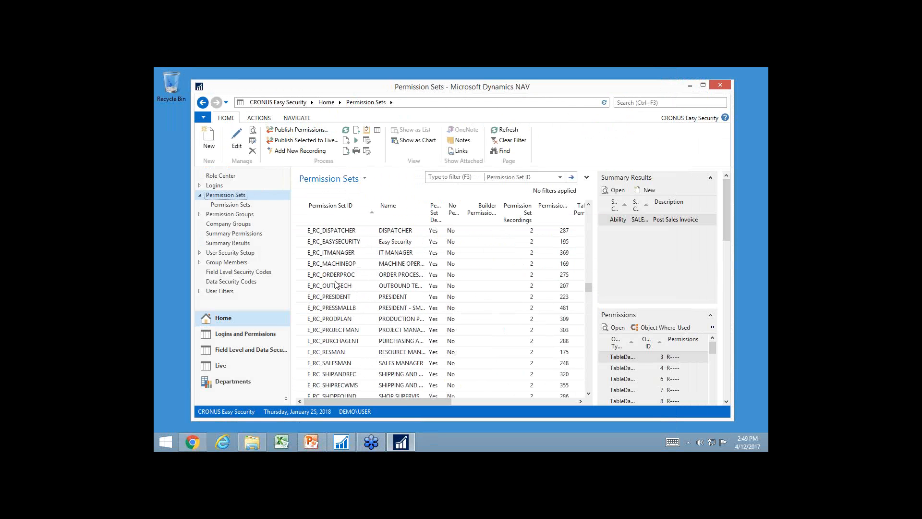
scroll(336, 284, "up", 4)
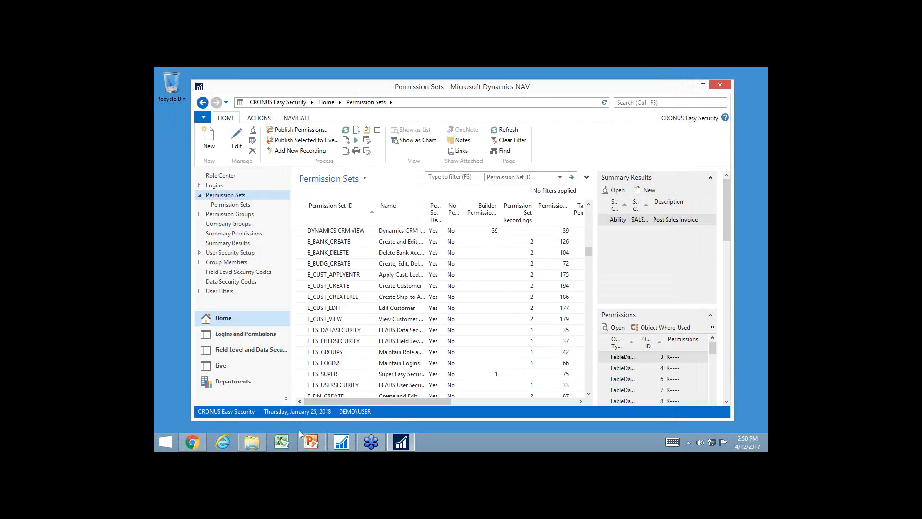
right_click(288, 442)
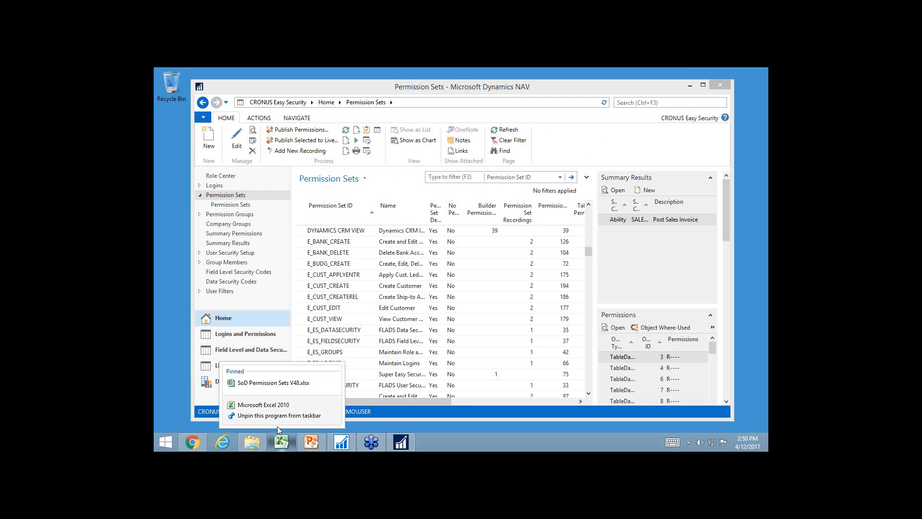
left_click(276, 383)
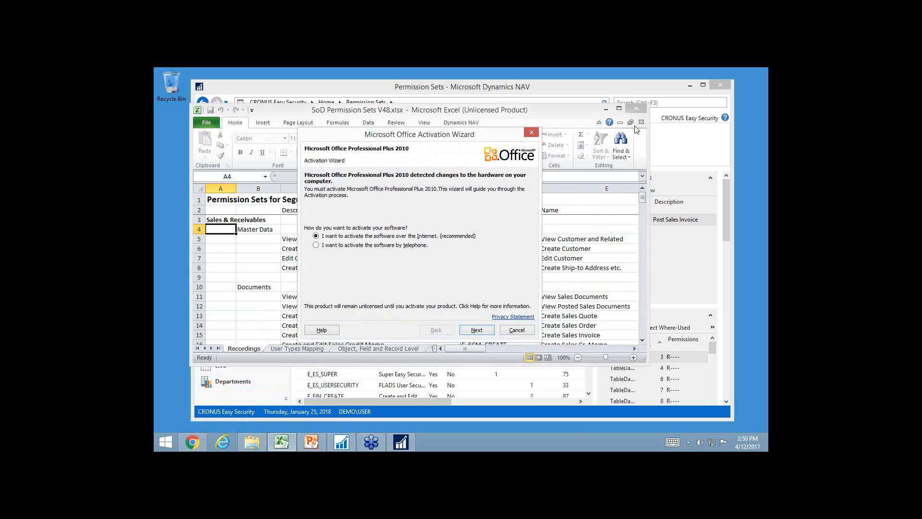
left_click(522, 331)
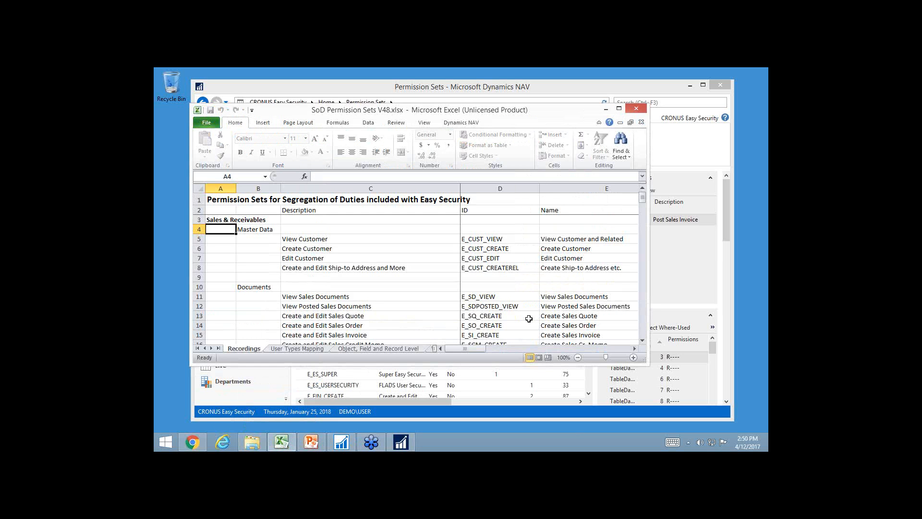
left_click(619, 109)
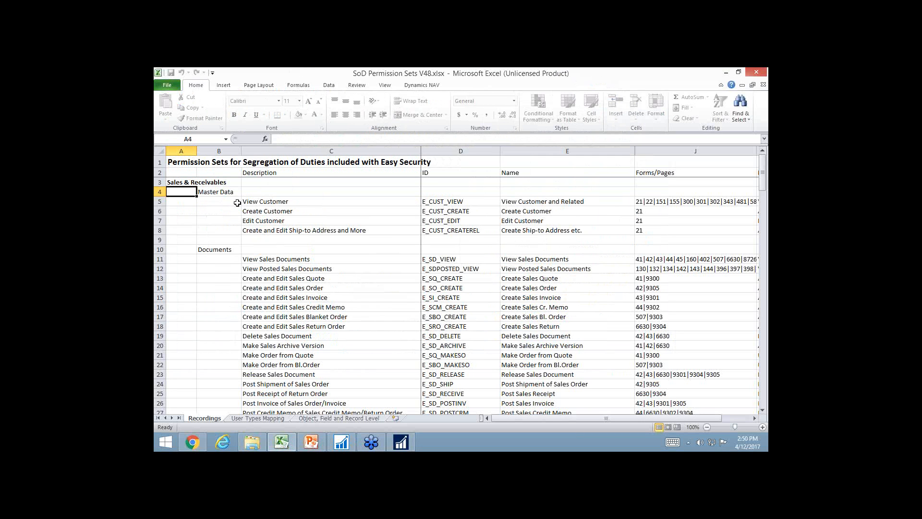
Review the segregation-of-duties permission sets on the Recordings sheet, from Sales & Receivables through Purchase and Payables and Financial Management to Inventory
key("Down")
key("Down")
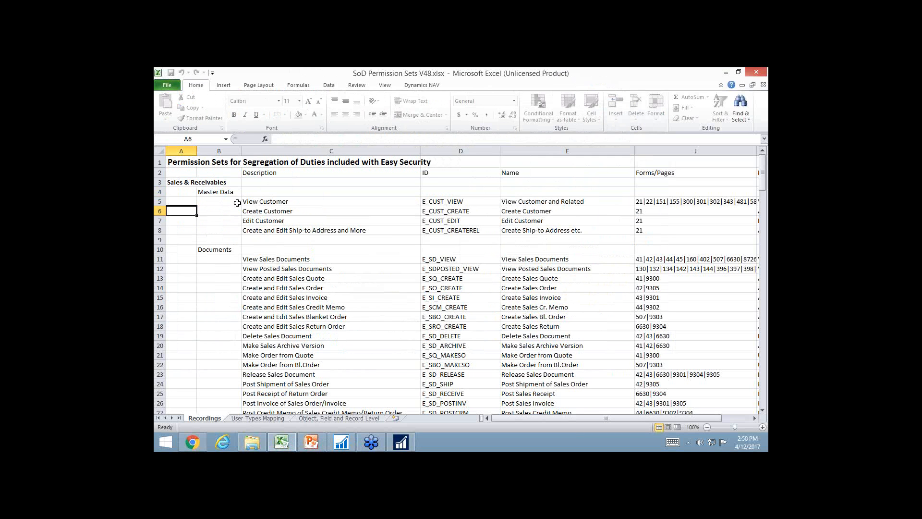
key("Right")
key("Right")
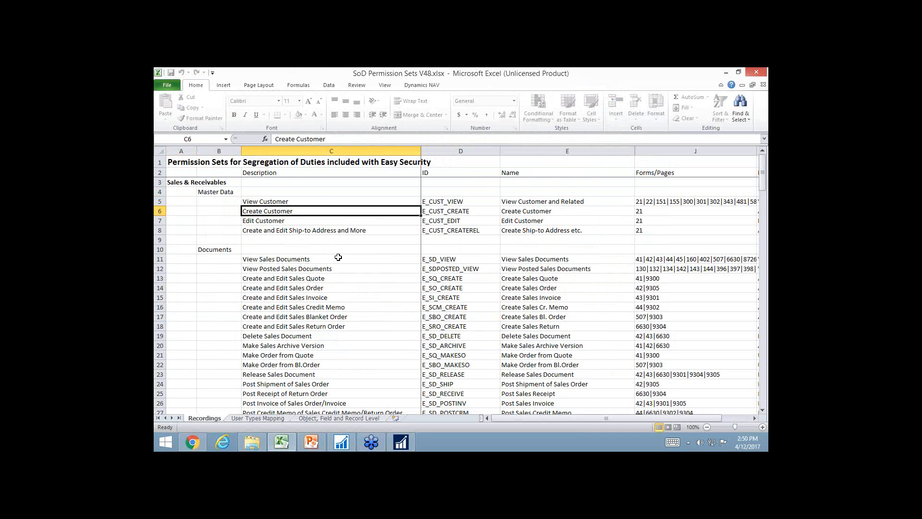
scroll(318, 331, "down", 2)
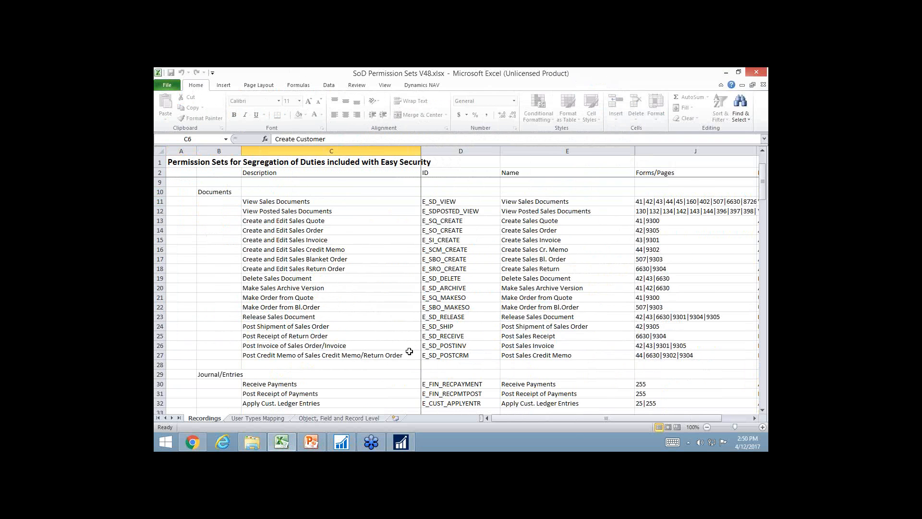
scroll(314, 371, "down", 1)
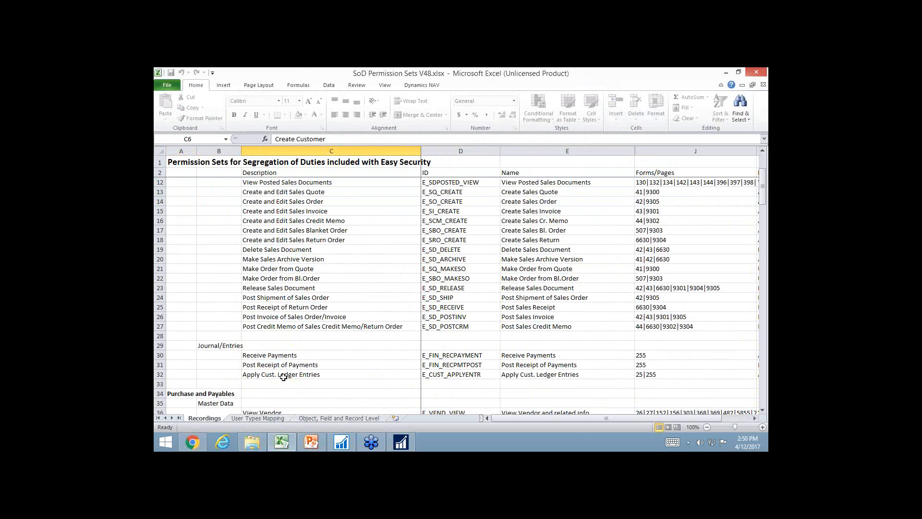
scroll(282, 369, "down", 7)
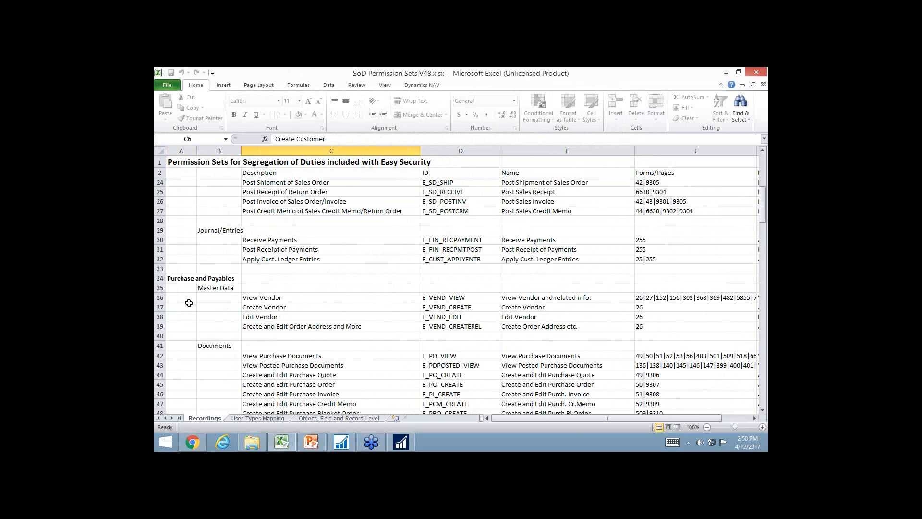
scroll(198, 196, "down", 5)
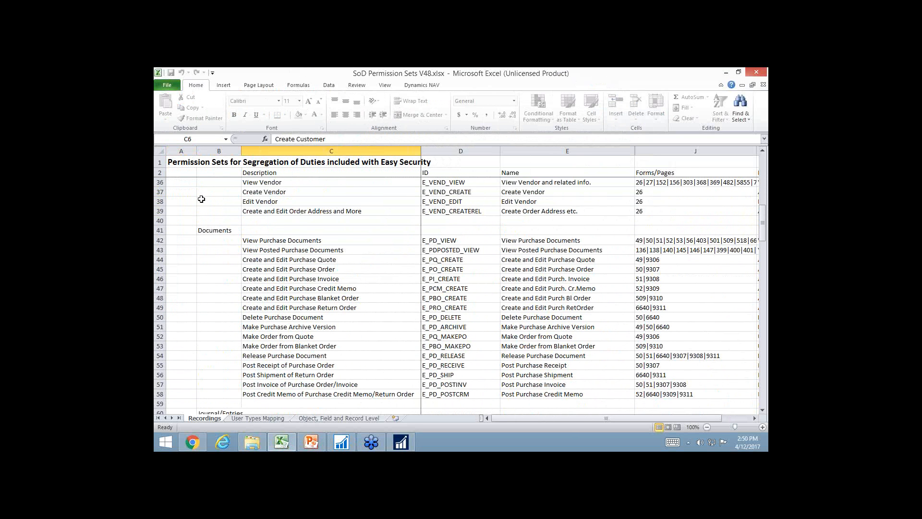
scroll(212, 293, "down", 5)
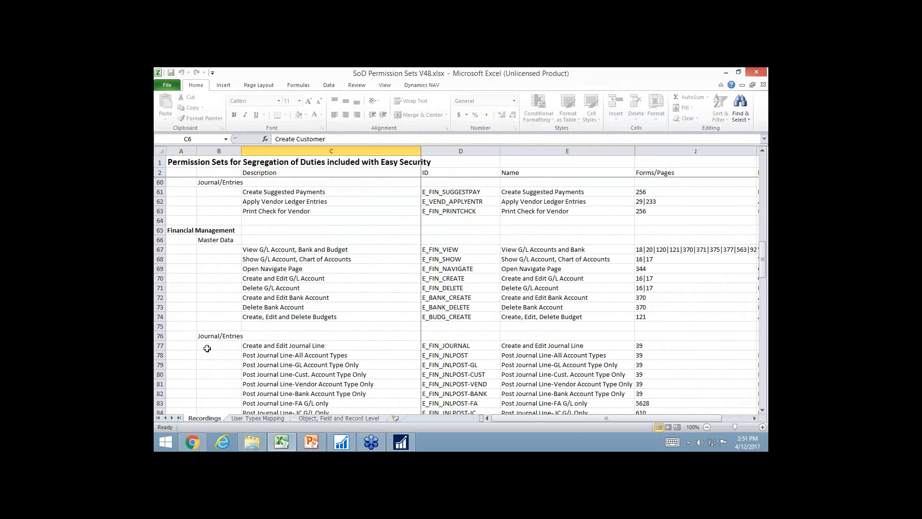
scroll(211, 335, "down", 3)
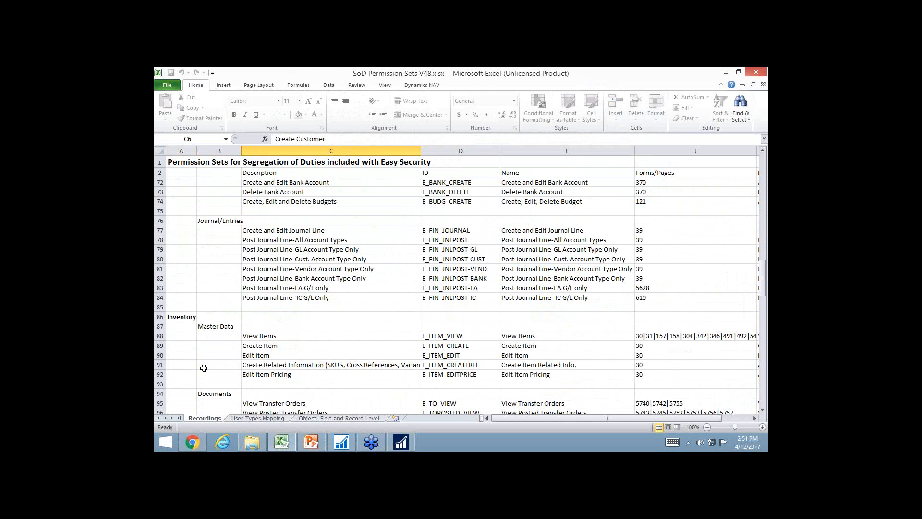
scroll(209, 367, "down", 2)
scroll(207, 355, "down", 3)
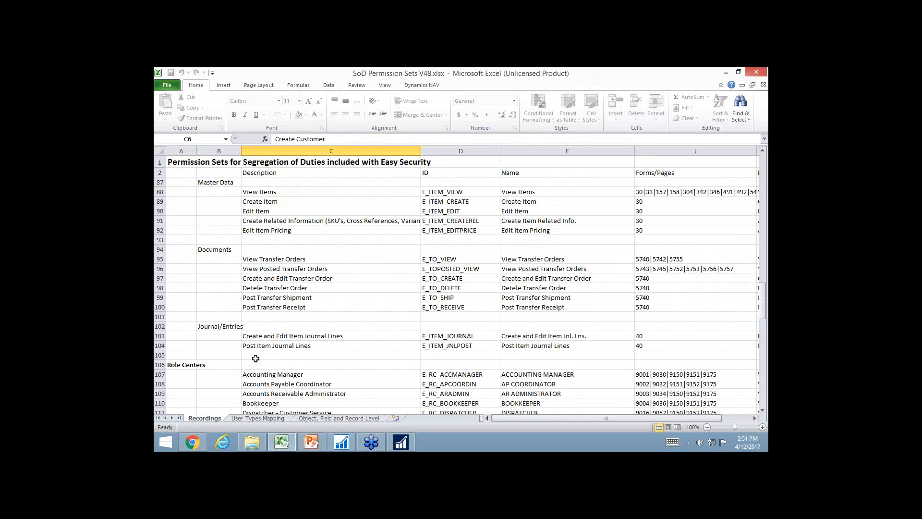
Look over the Post Item Journal Lines, Role Centers and Quick Security permission sets on the Recordings sheet, highlighting the Sales Order Processor entry
left_click(160, 345)
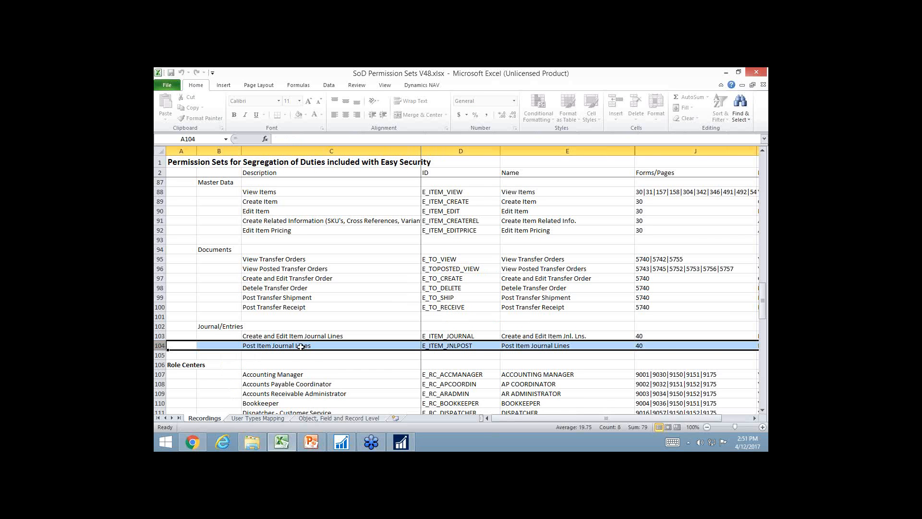
scroll(294, 357, "down", 4)
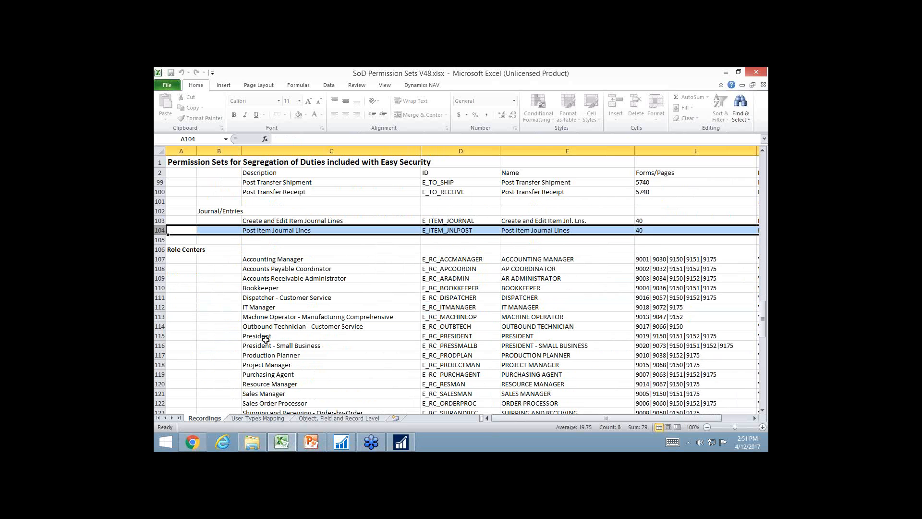
left_click(271, 404)
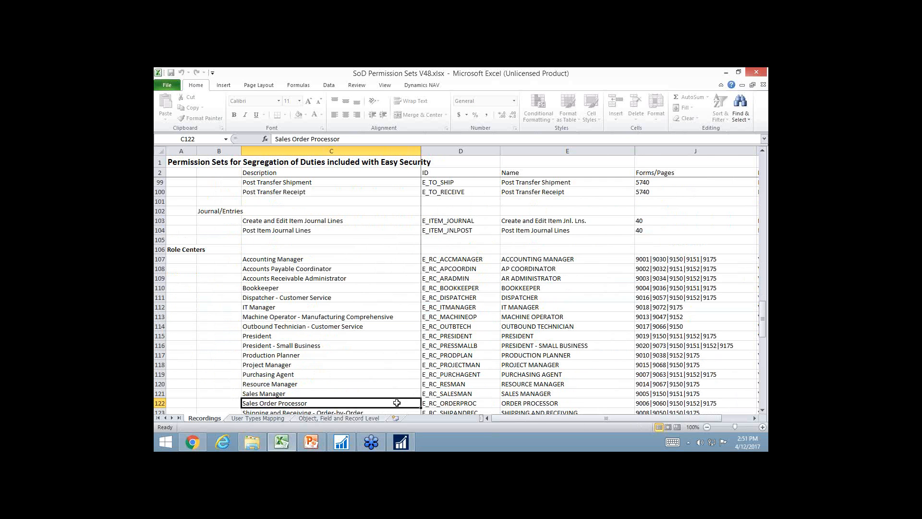
scroll(380, 394, "down", 3)
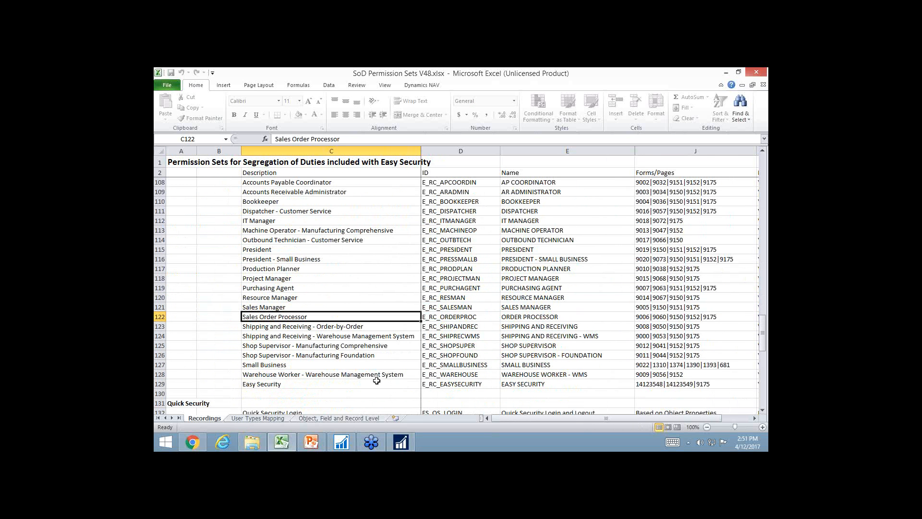
scroll(278, 393, "down", 3)
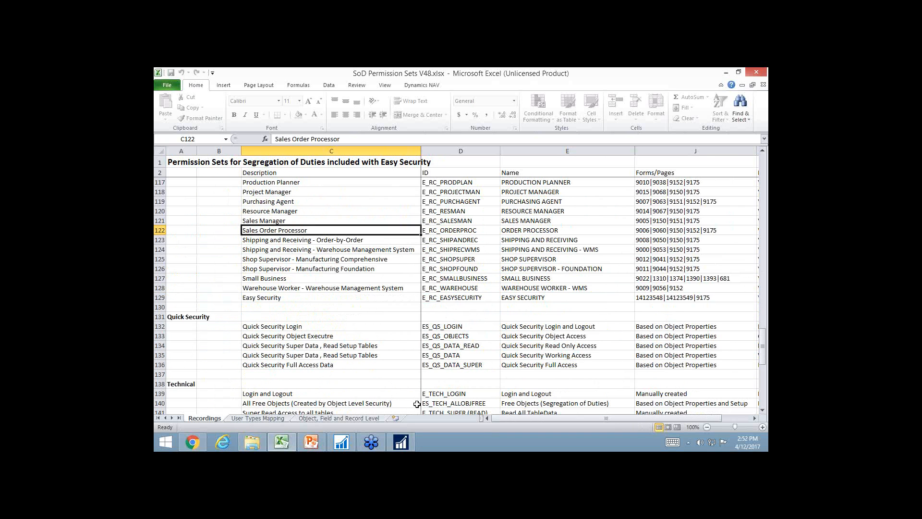
Examine the User Types Mapping sheet with the Customer Service column highlighted, from Sales & Receivables to the Technical sets and back to Financial Management
left_click(258, 419)
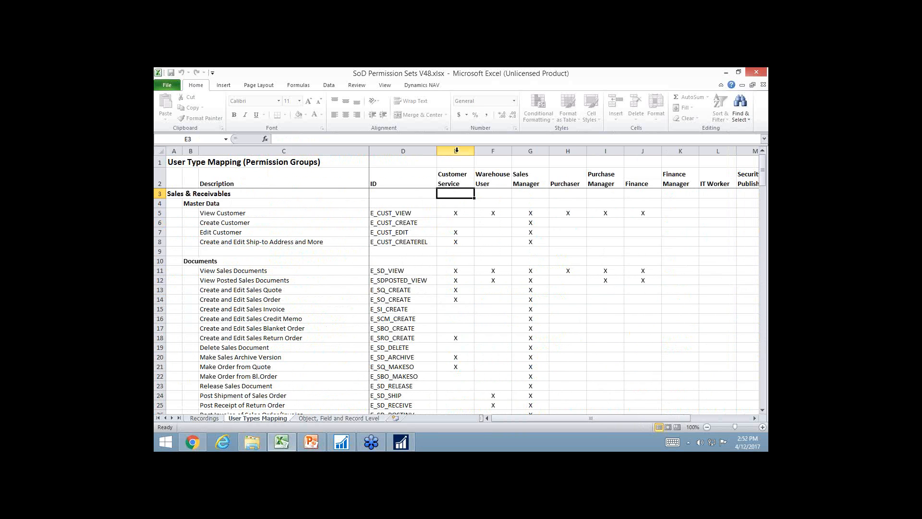
left_click(456, 151)
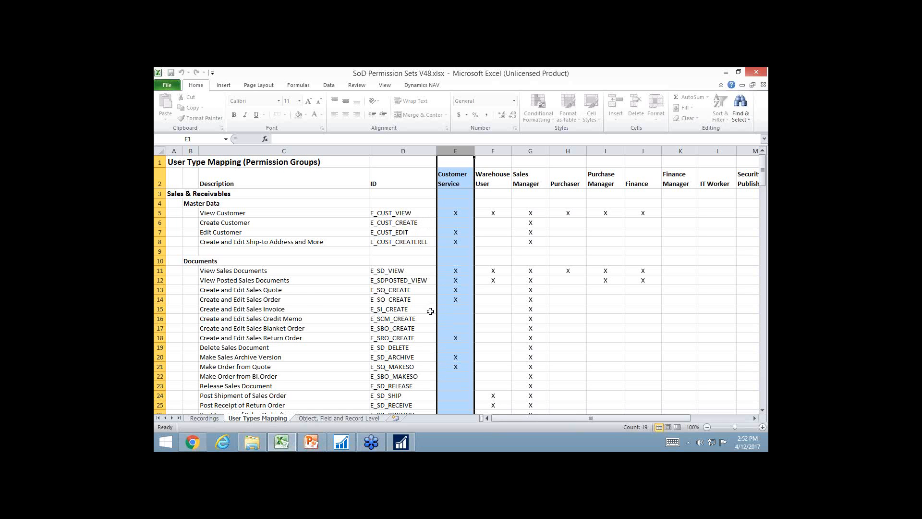
scroll(460, 327, "down", 1)
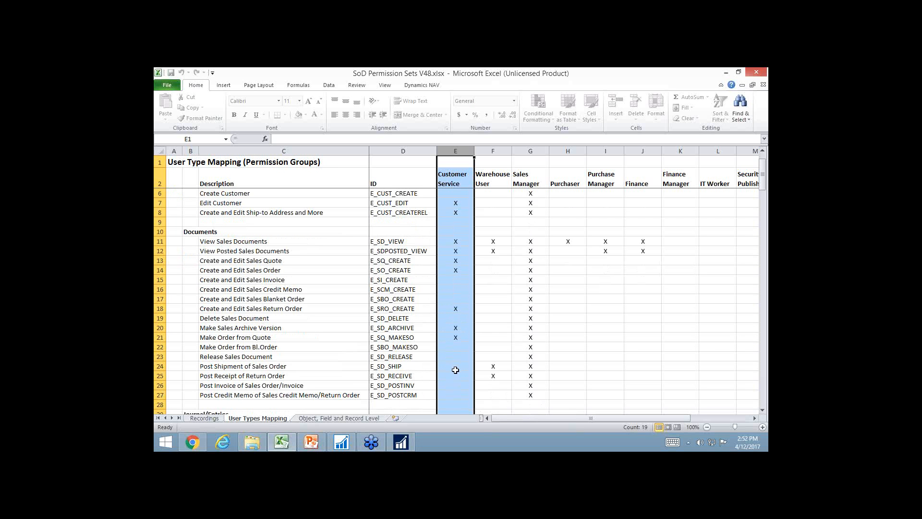
scroll(437, 360, "down", 3)
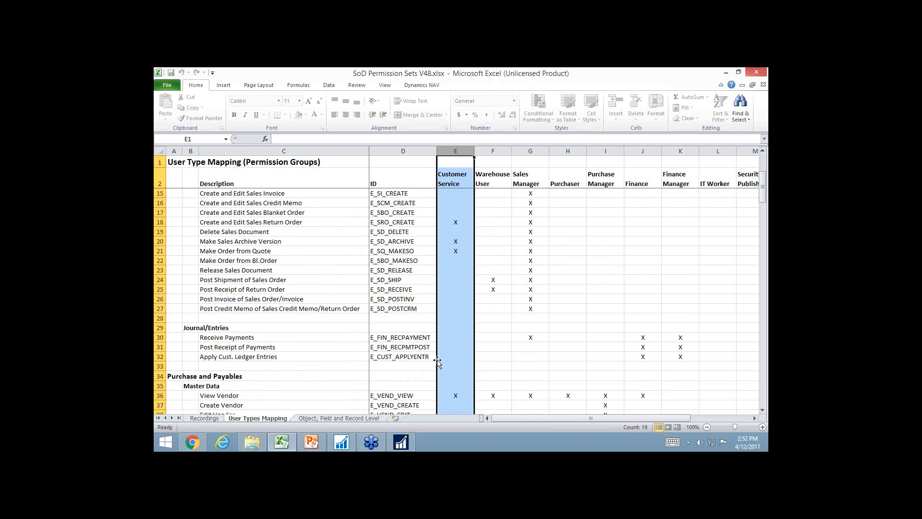
scroll(436, 360, "down", 5)
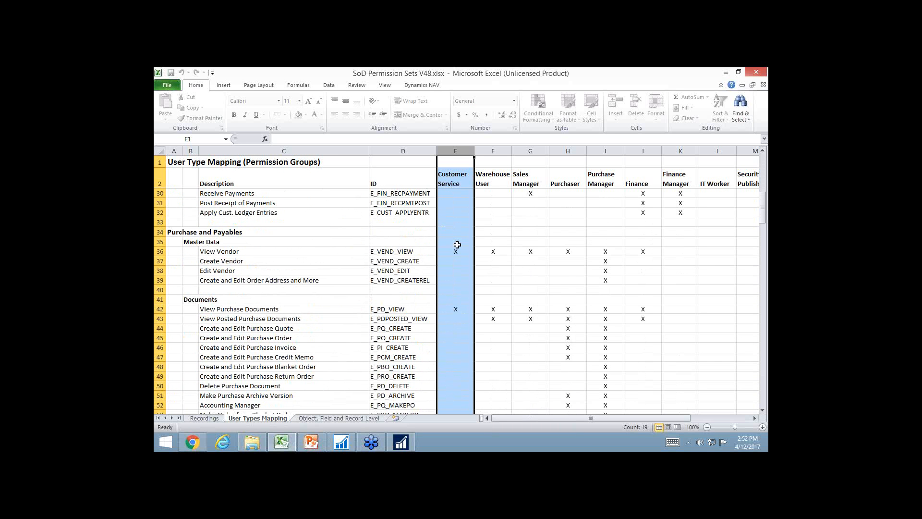
scroll(480, 299, "down", 7)
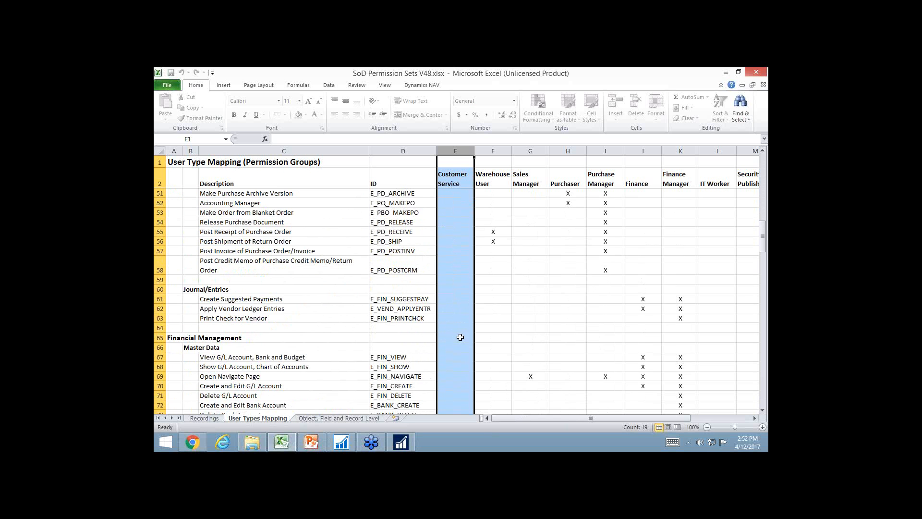
scroll(460, 338, "down", 16)
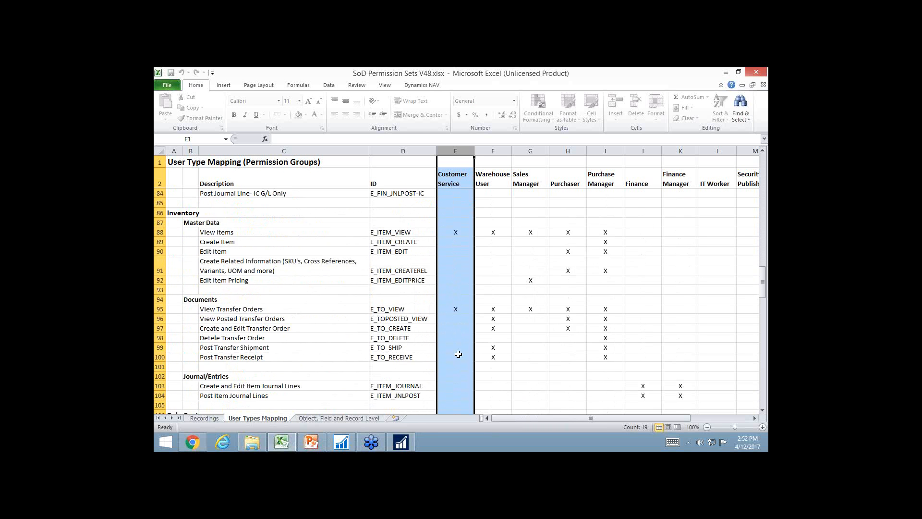
scroll(456, 351, "down", 2)
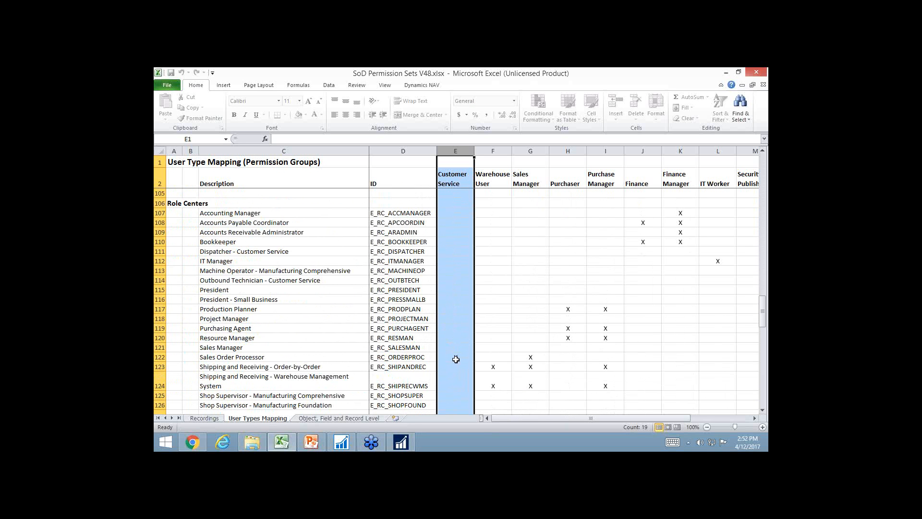
scroll(460, 358, "down", 8)
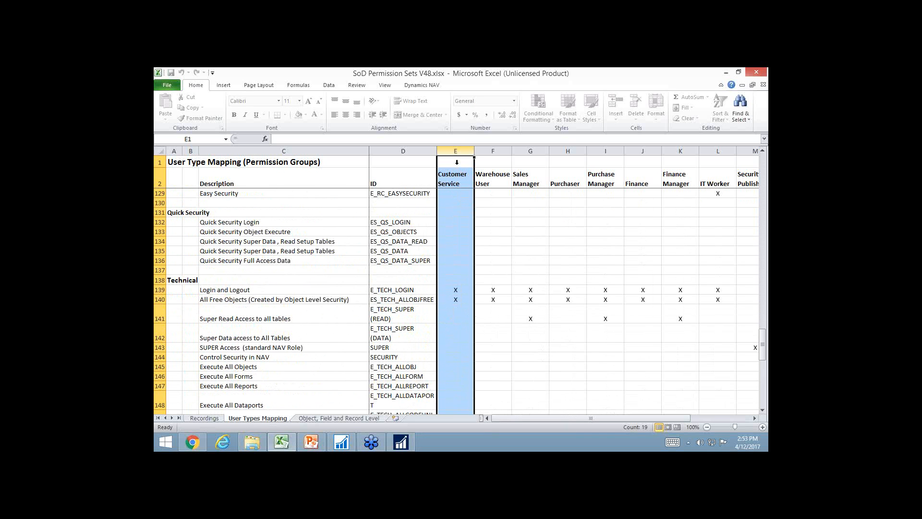
scroll(391, 208, "up", 14)
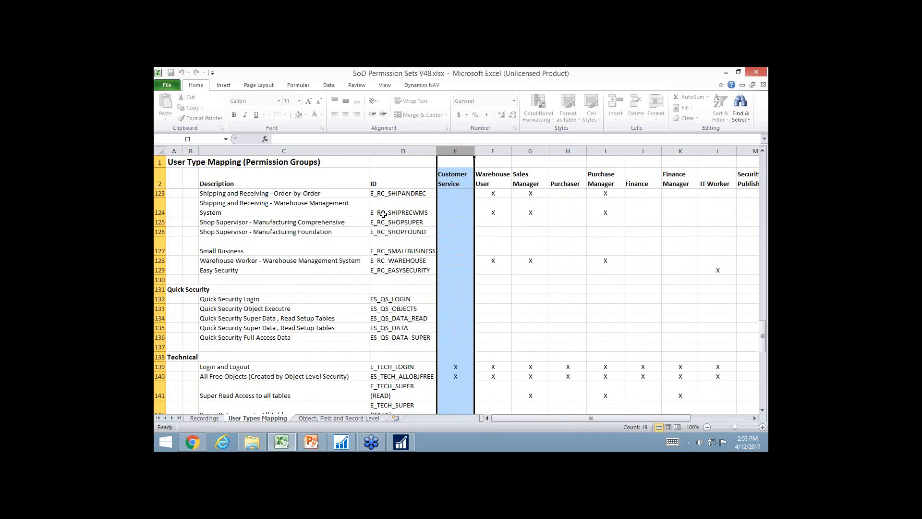
scroll(333, 231, "up", 4)
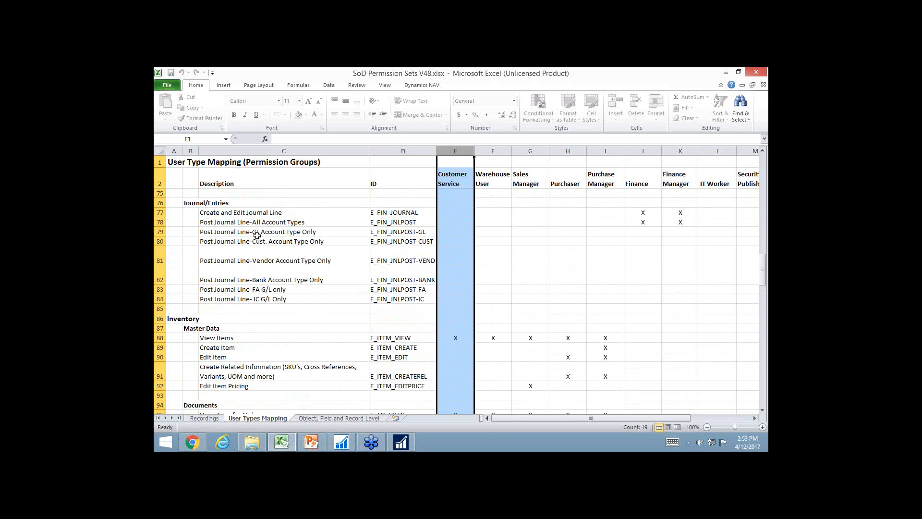
scroll(226, 231, "up", 5)
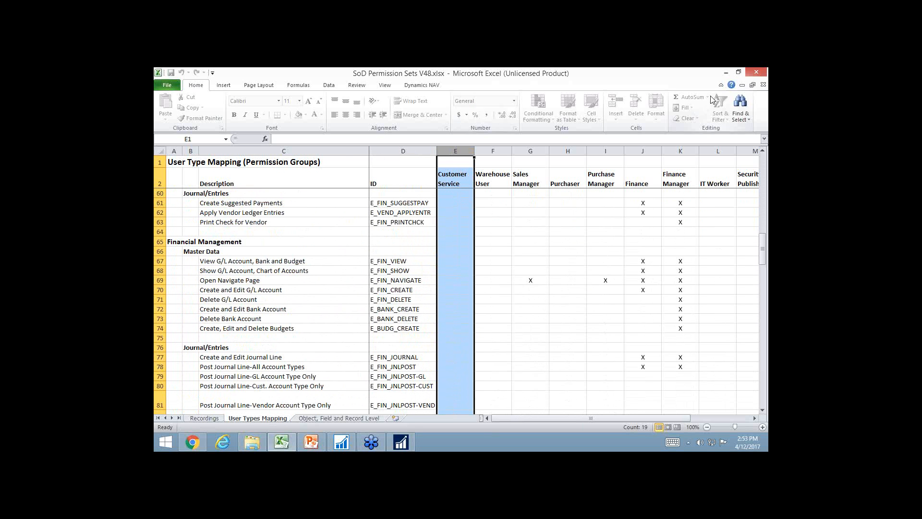
Switch back to Microsoft Dynamics NAV and open the Security Setup from the Easy Security Role Center
left_click(727, 73)
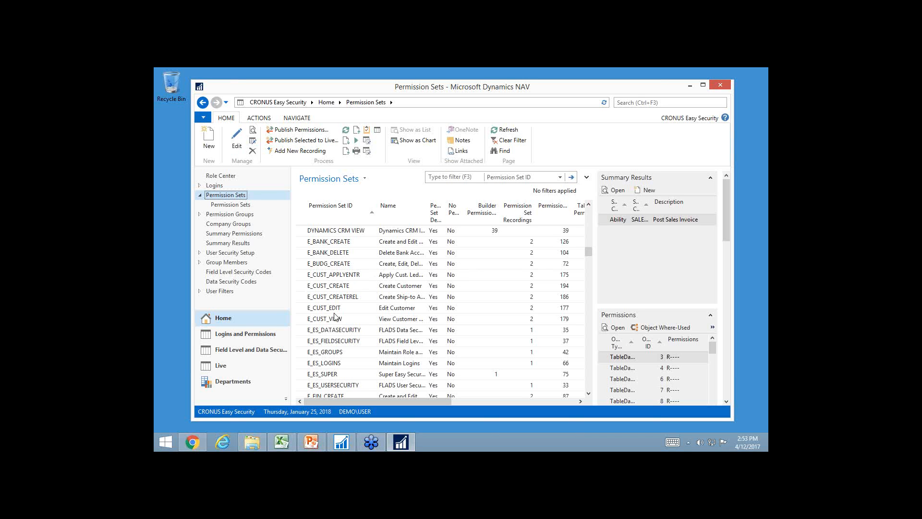
left_click(218, 175)
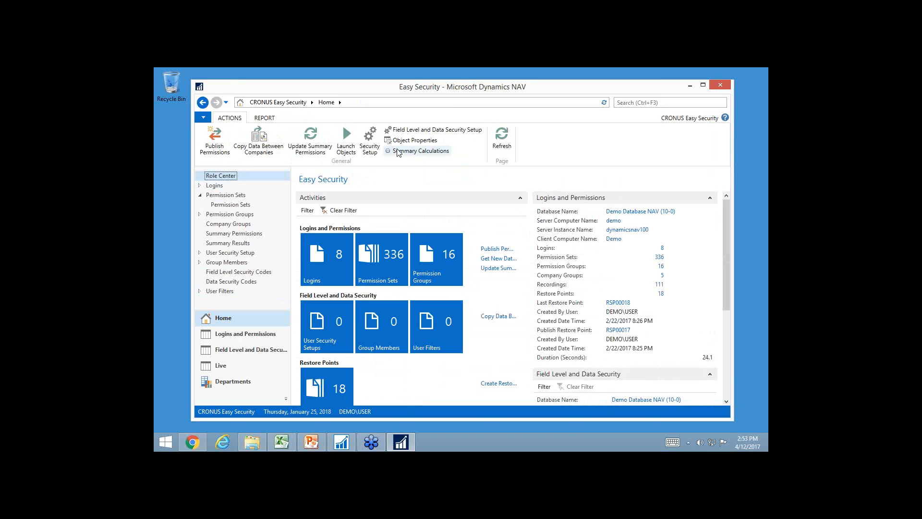
left_click(371, 142)
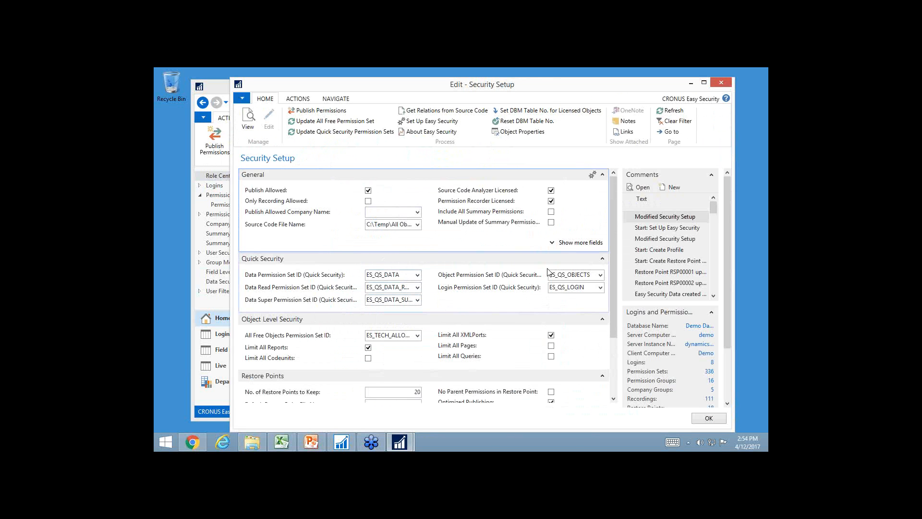
Open the ES_QS_DATA permission set card from the Quick Security data permission set lookup's full list and examine its table data permissions
left_click(418, 275)
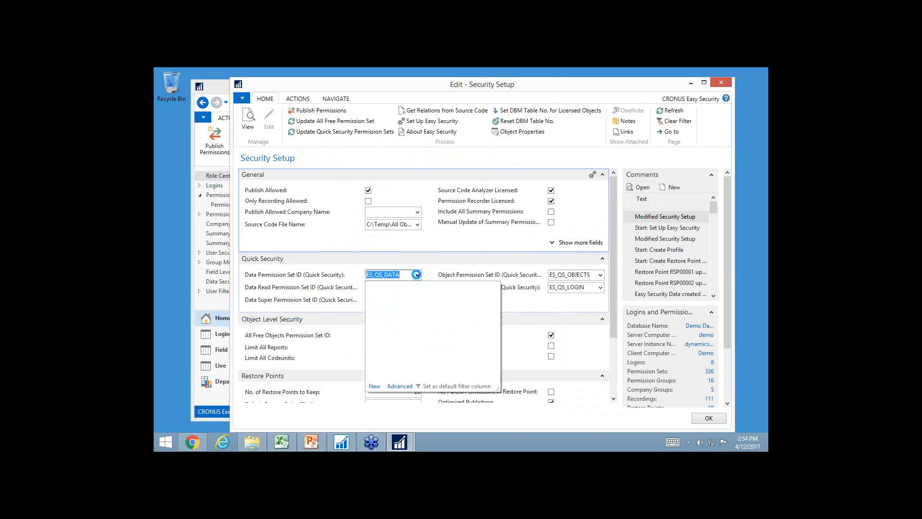
left_click(400, 387)
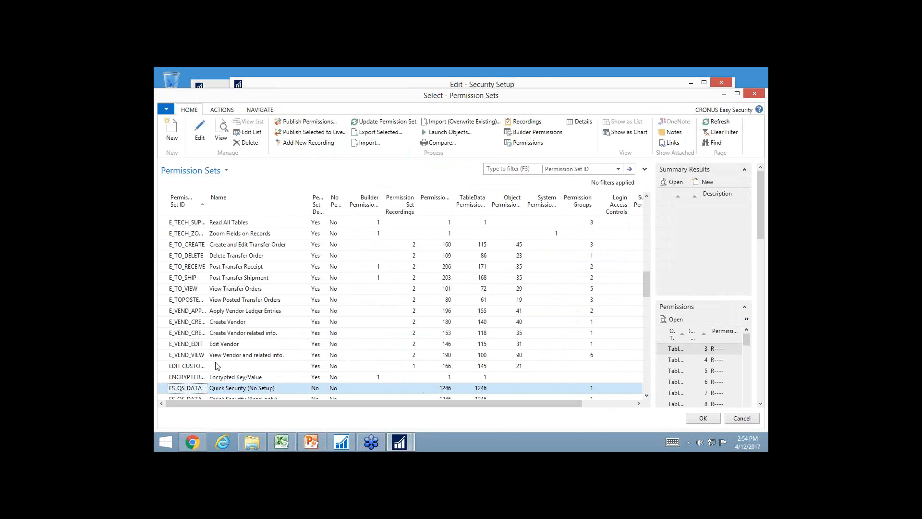
scroll(217, 366, "down", 2)
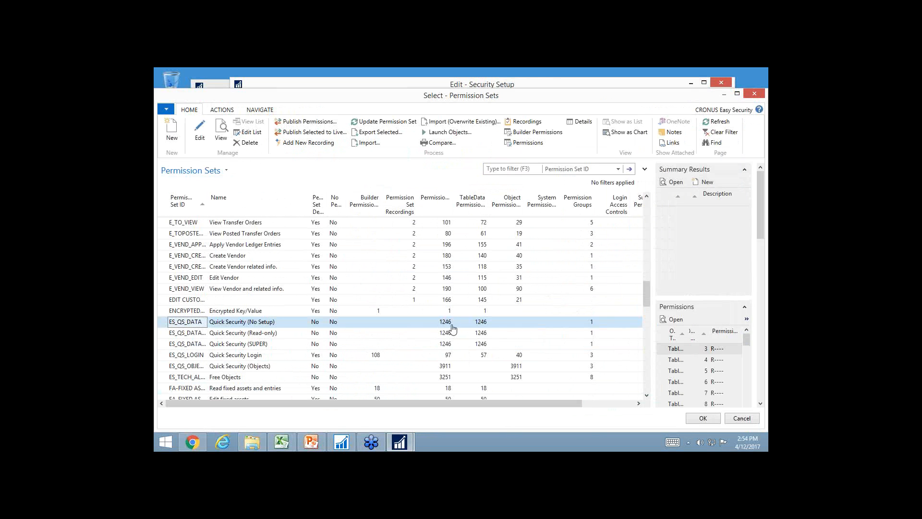
left_click(220, 134)
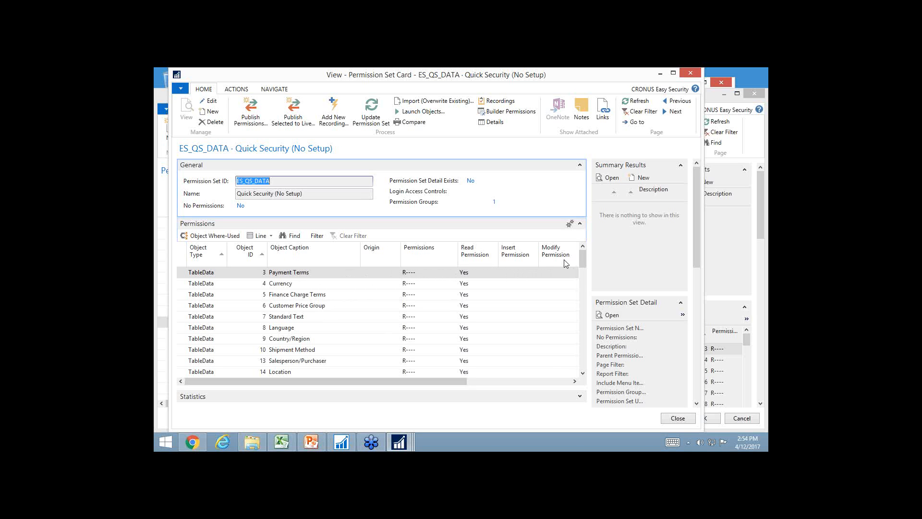
scroll(557, 268, "down", 3)
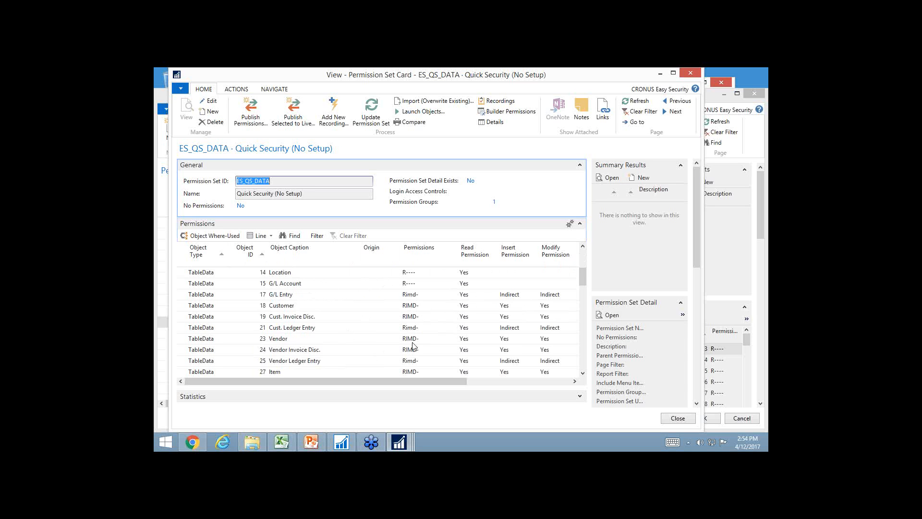
scroll(414, 345, "down", 2)
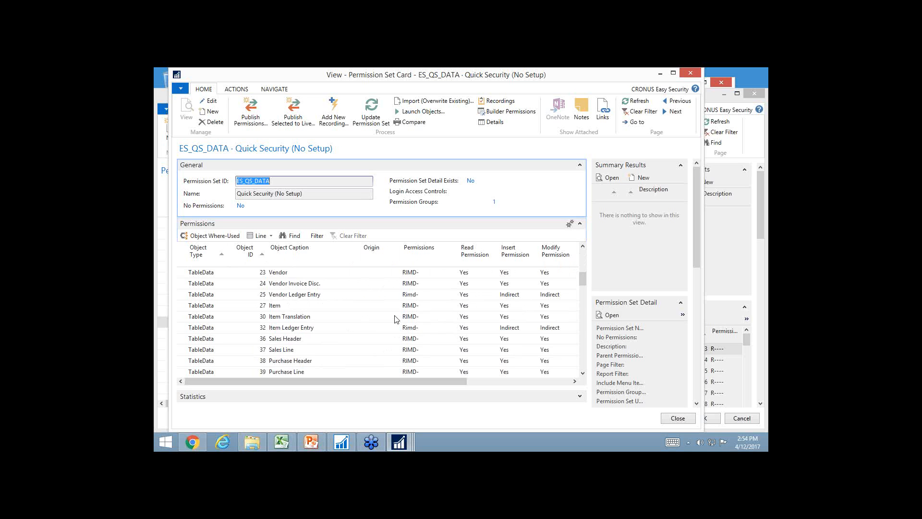
Return from the ES_QS_DATA permission set card to the Security Setup and open the Object Properties
scroll(384, 312, "up", 5)
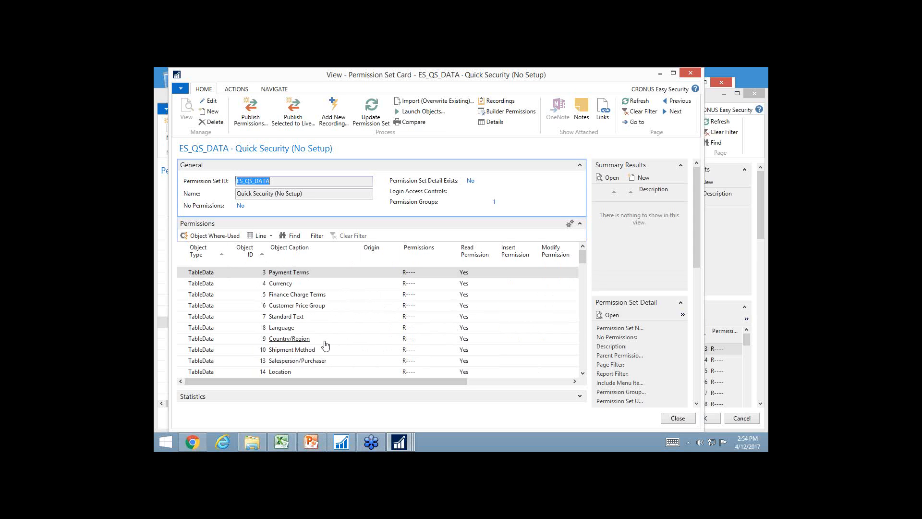
key("Escape")
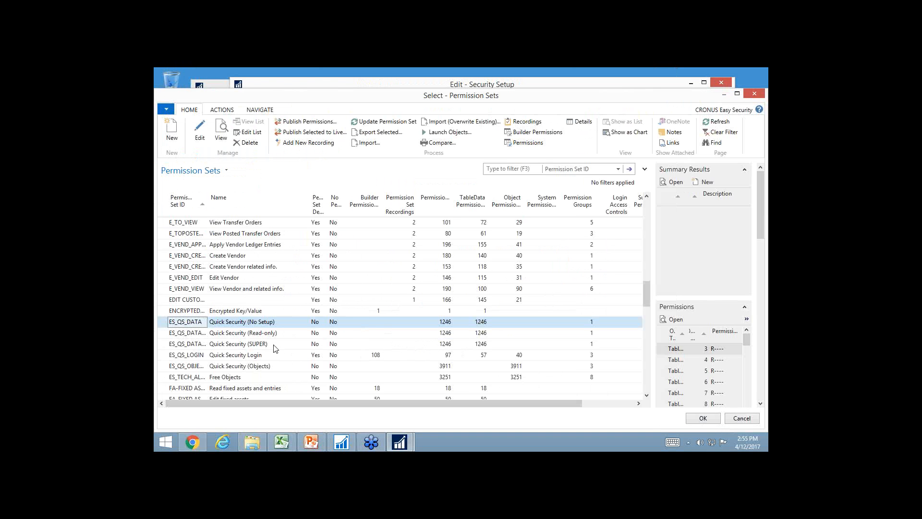
key("Return")
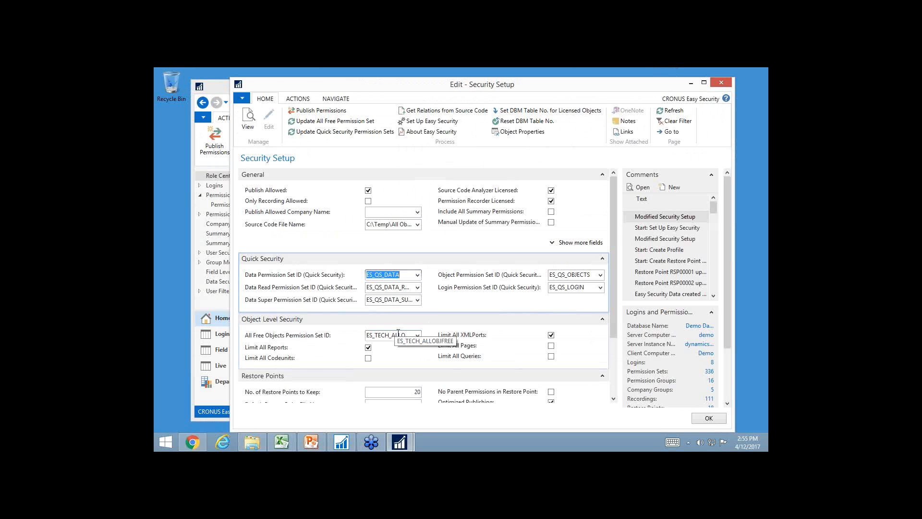
left_click(514, 131)
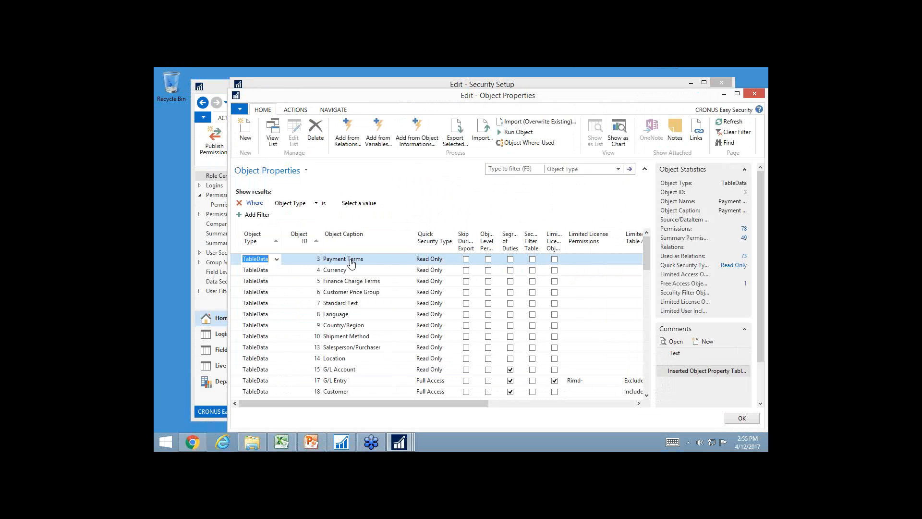
Choose Read Only as the Quick Security Type for the Payment Terms, Vendor and Vendor Ledger Entry tables
left_click(451, 262)
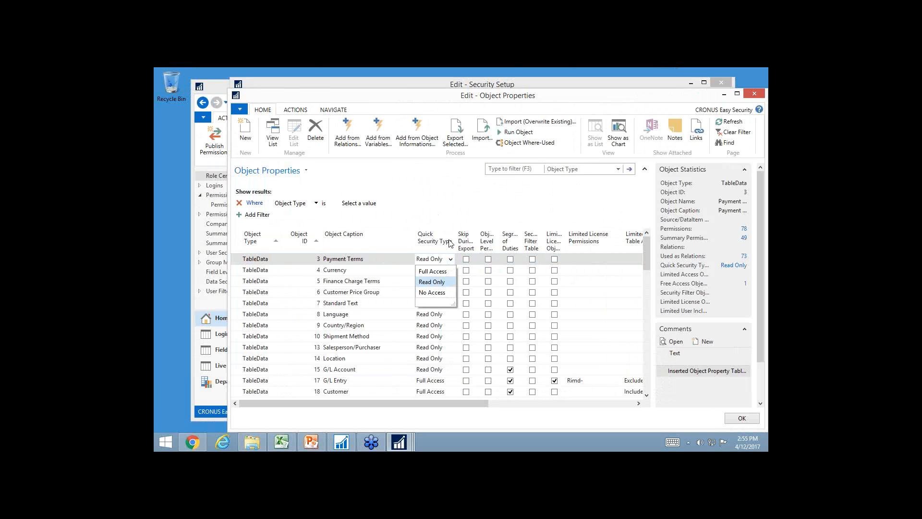
left_click(445, 280)
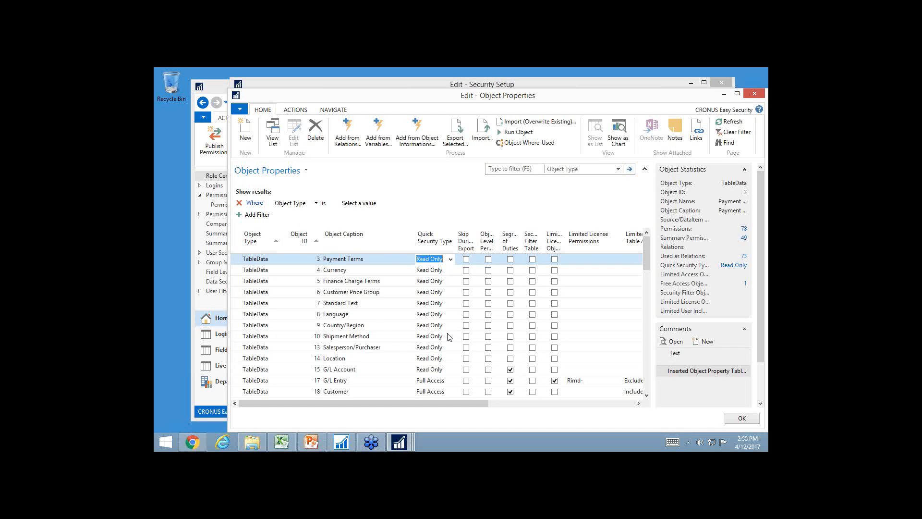
scroll(449, 374, "down", 2)
scroll(403, 363, "down", 1)
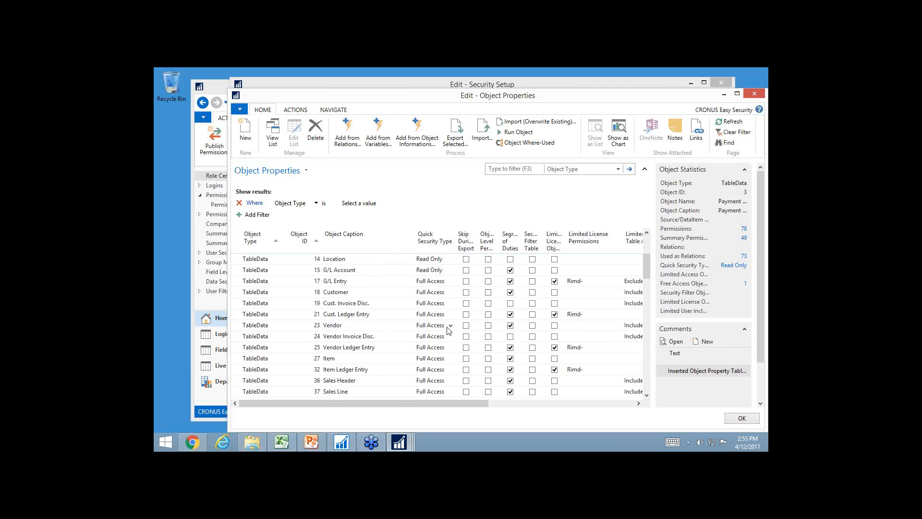
left_click(451, 326)
left_click(441, 350)
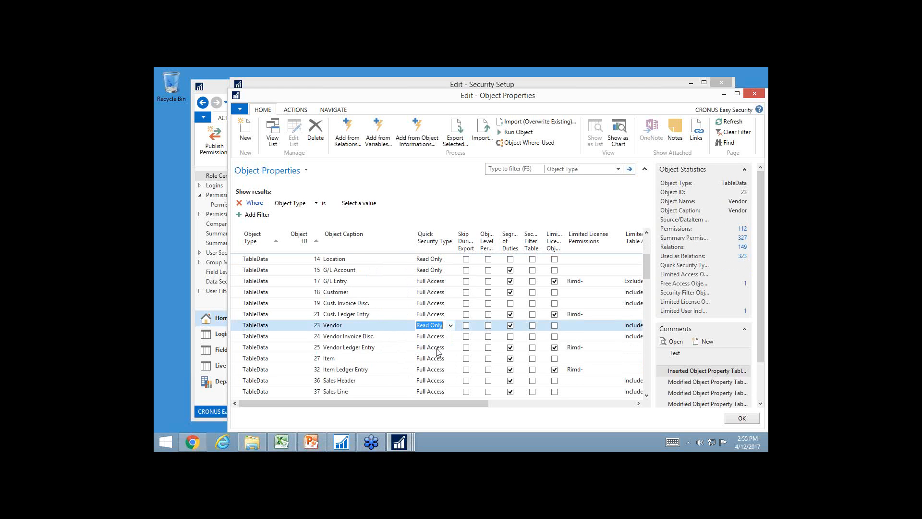
key("Down")
key("Down")
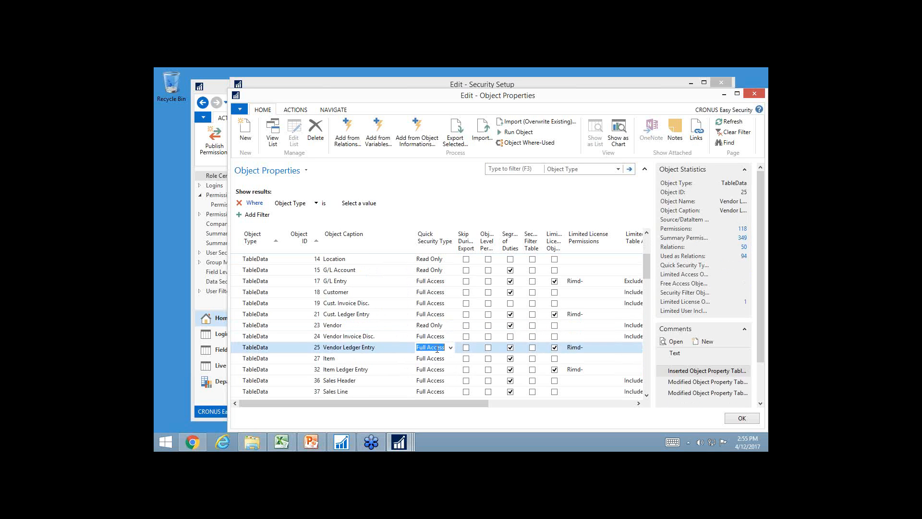
type("r")
key("Down")
Set the Quick Security Type of the Purchase Header and Purchase Line tables to Read Only
key("Down")
key("Down")
key("Down")
key("Down")
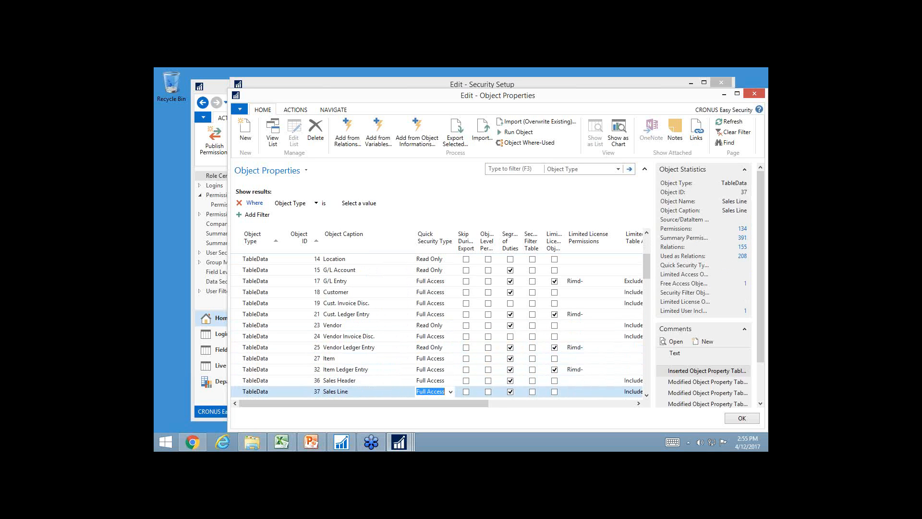
key("Up")
type("r")
key("Down")
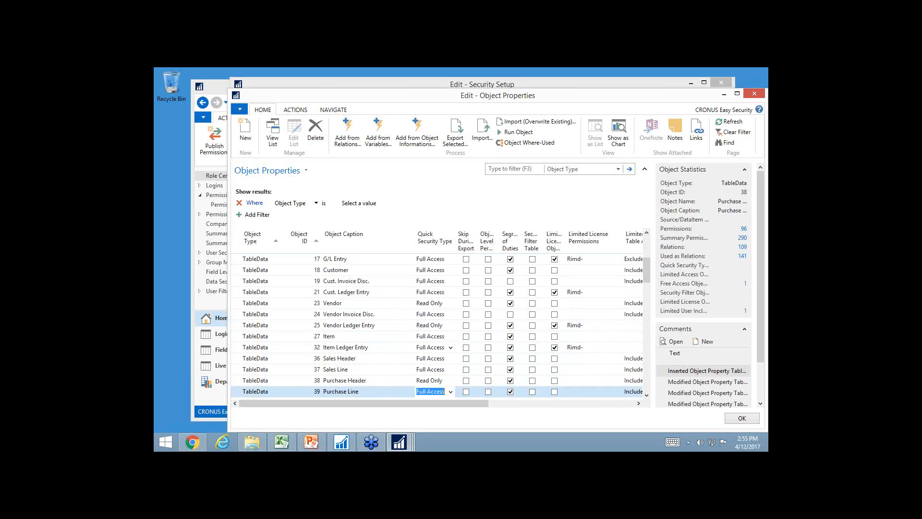
type("r")
key("Down")
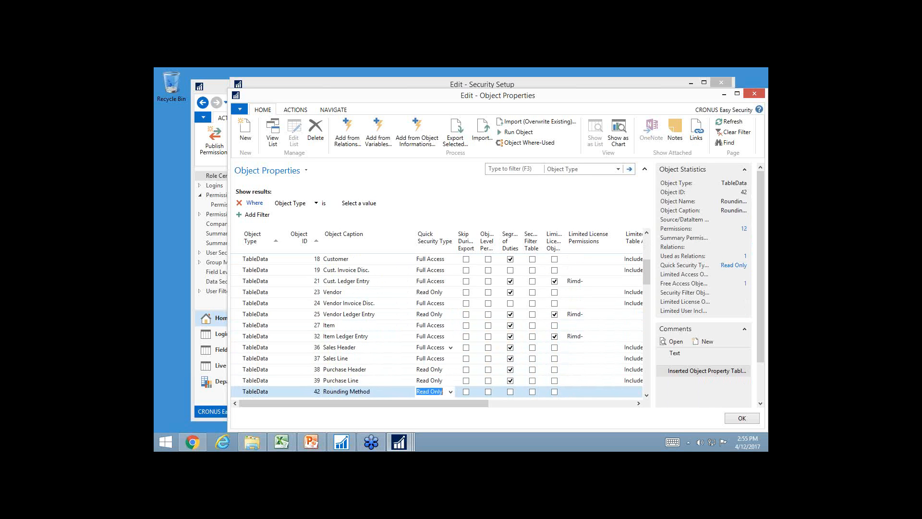
key("Up")
key("Up")
key("Down")
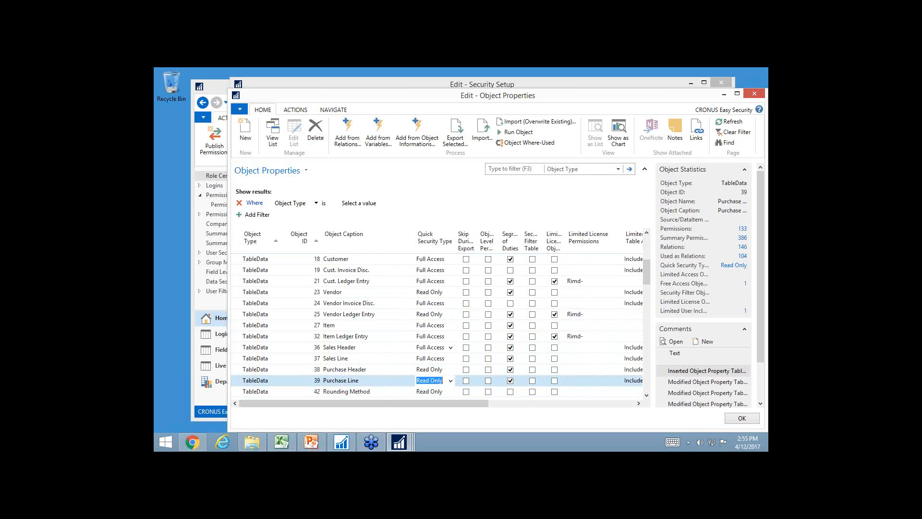
key("Up")
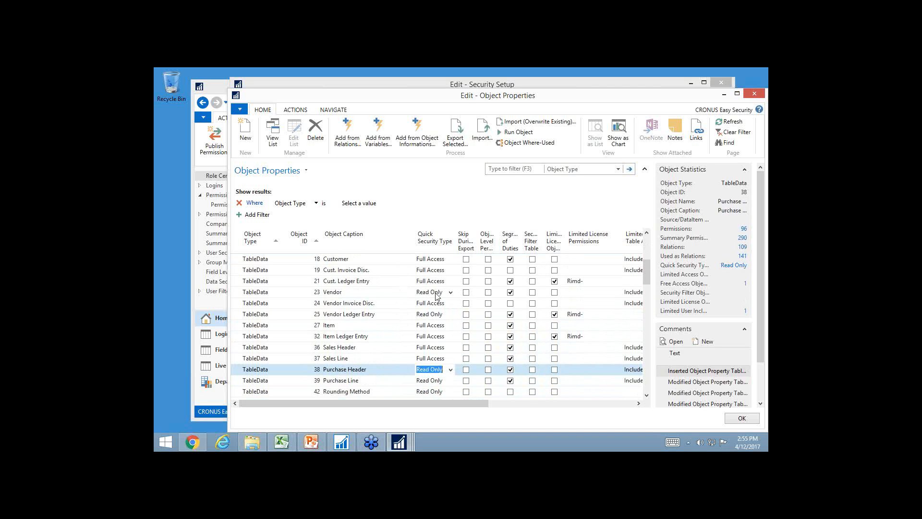
Find the Employee table in the Object Properties by searching the object captions for "employ"
left_click(398, 371)
key("ctrl+f")
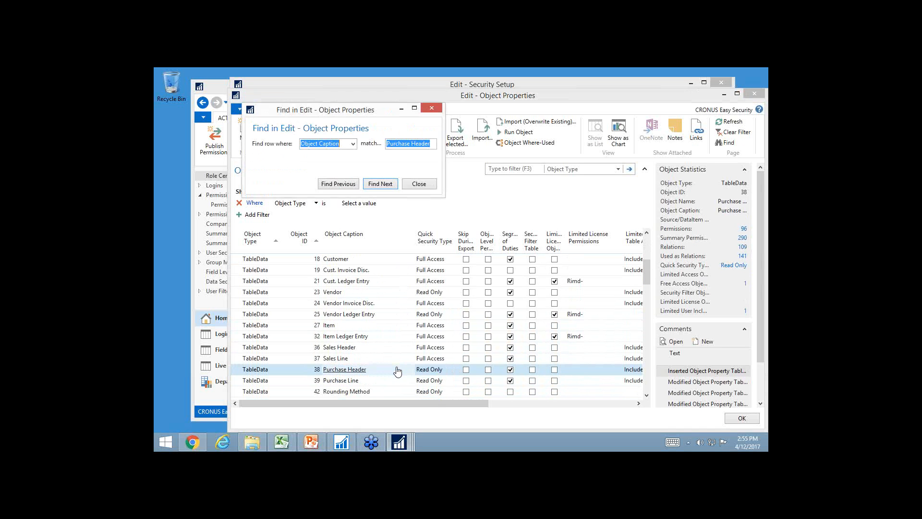
type("employ")
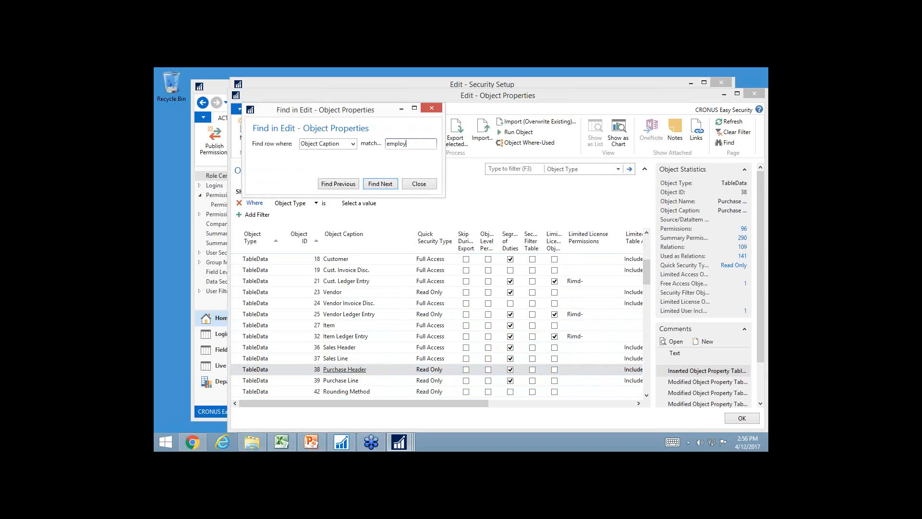
key("Return")
key("Escape")
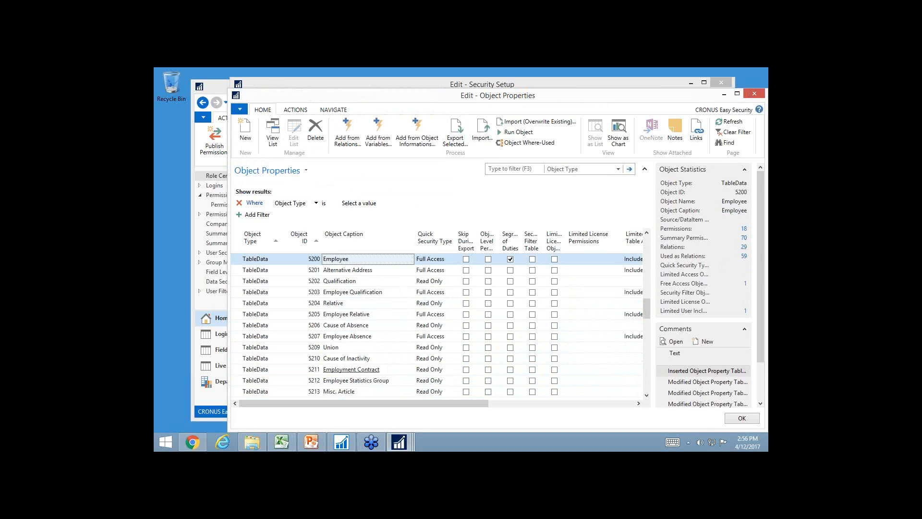
Set the Quick Security Type to No Access for all human resources tables from 5200 Employee through 5220 Human Resource Unit of Measure
key("Tab")
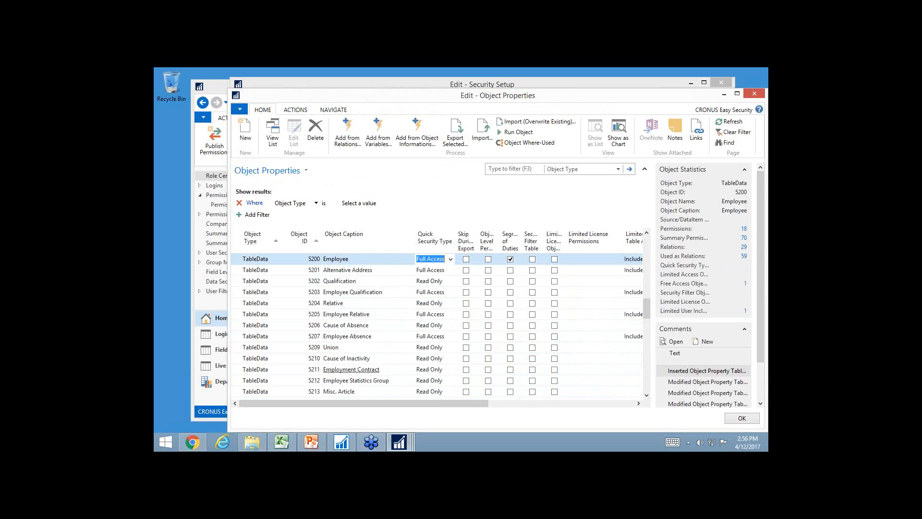
type("n")
key("Down")
type("n")
key("Down")
type("n")
key("Down")
key("n")
key("Down")
key("n")
key("Down")
key("n")
key("Down")
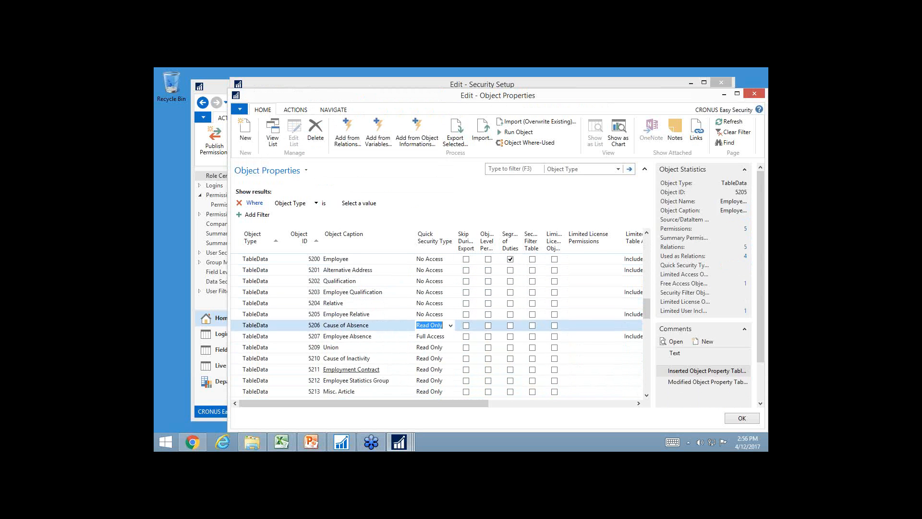
key("n")
key("Down")
key("n")
key("Down")
key("n")
key("Down")
key("n")
key("Down")
key("n")
key("Down")
key("n")
key("Down")
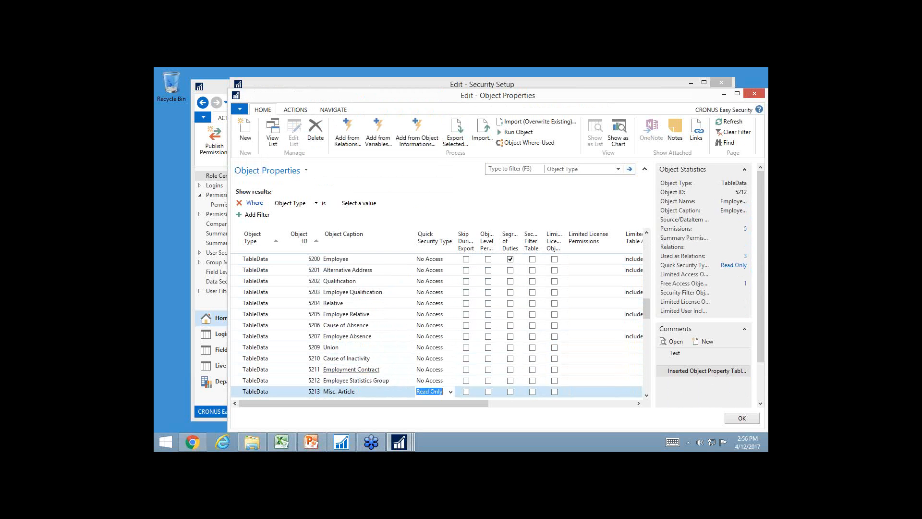
key("n")
key("Down")
key("n")
key("Down")
key("n")
key("Down")
key("n")
key("Down")
type("n")
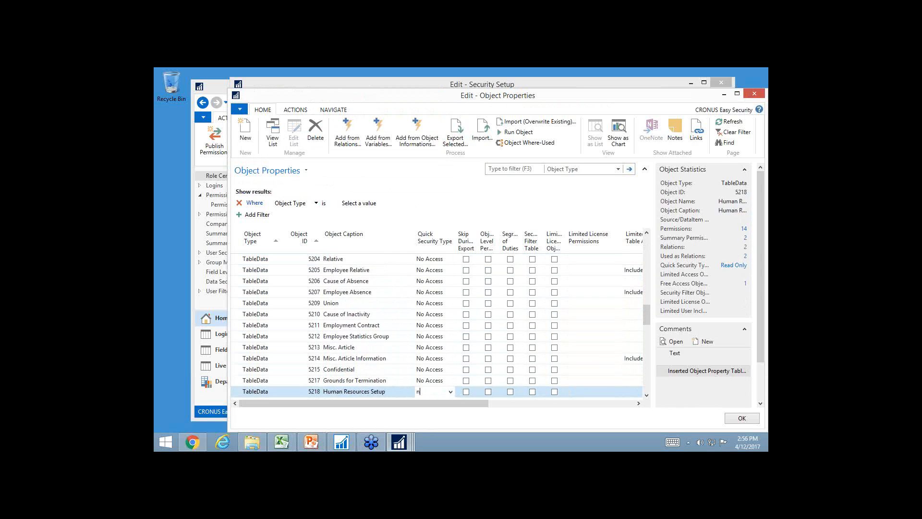
key("Down")
key("Down")
key("Down")
key("Down")
key("Up")
key("Up")
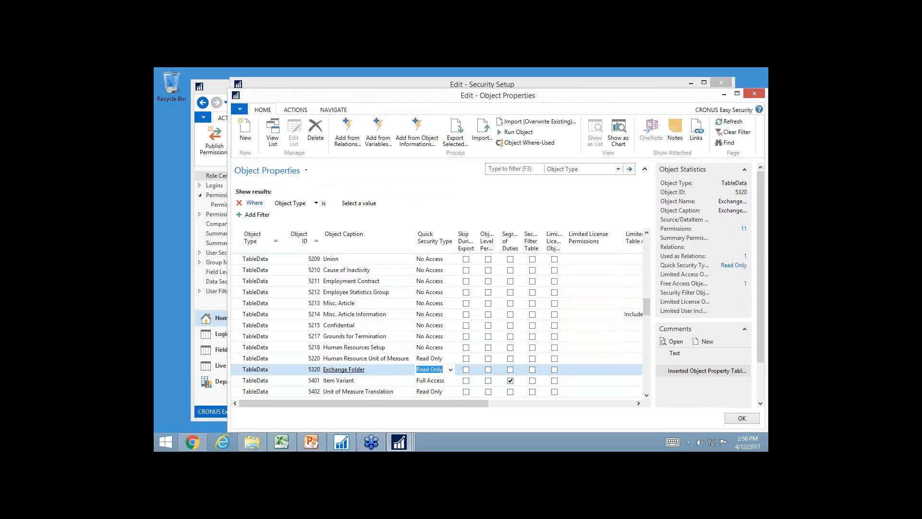
key("Up")
key("n")
key("Up")
key("Up")
key("Up")
key("Up")
key("Up")
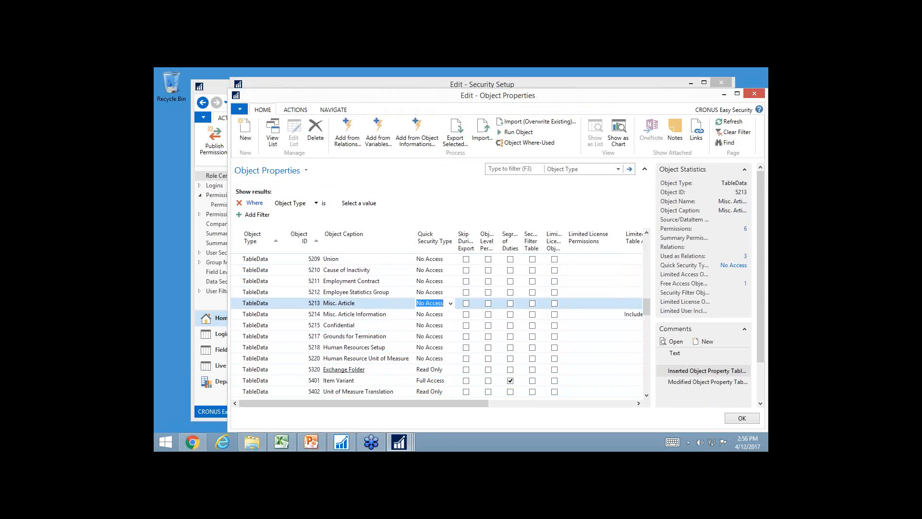
key("Left")
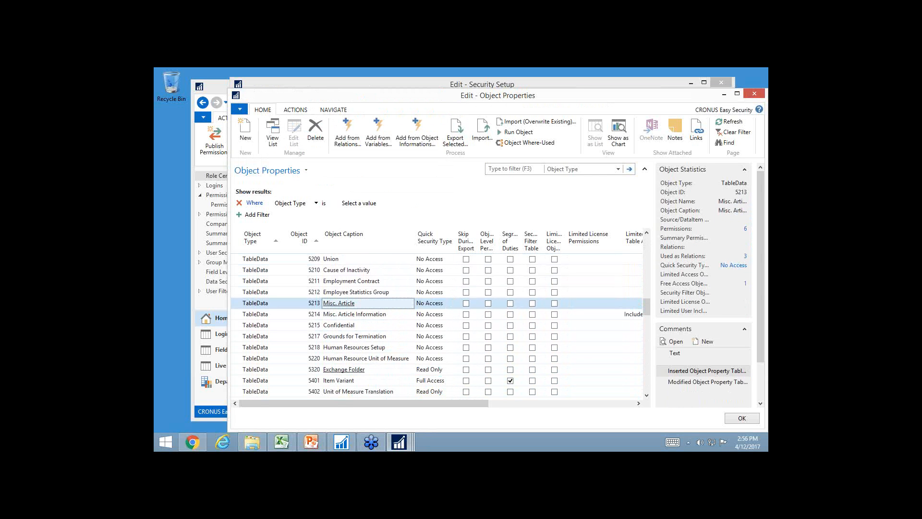
Add an object property for page 16, Chart of Accounts, with the Quick Security Type No Access
left_click(245, 134)
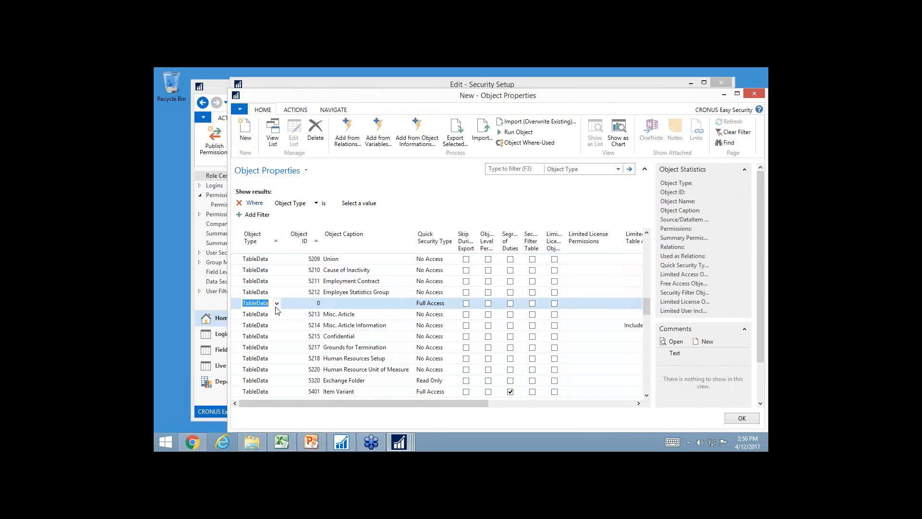
left_click(277, 303)
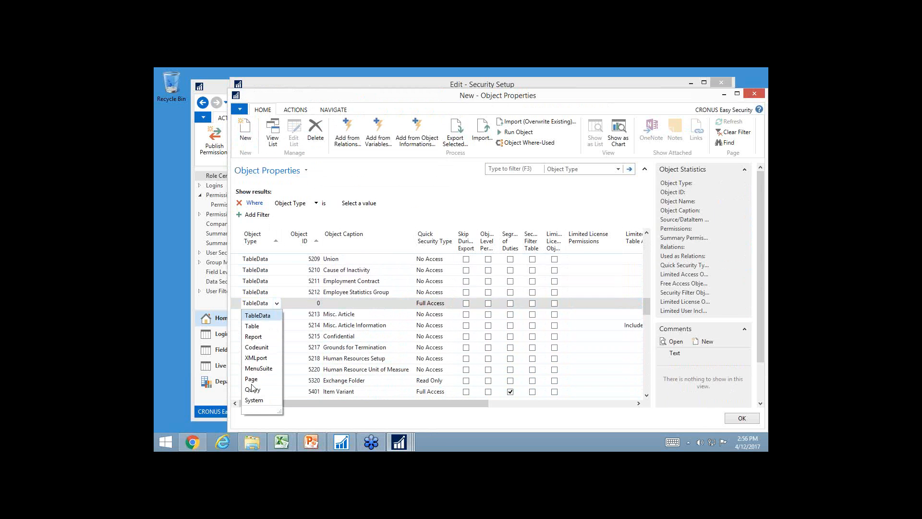
left_click(251, 379)
left_click(313, 304)
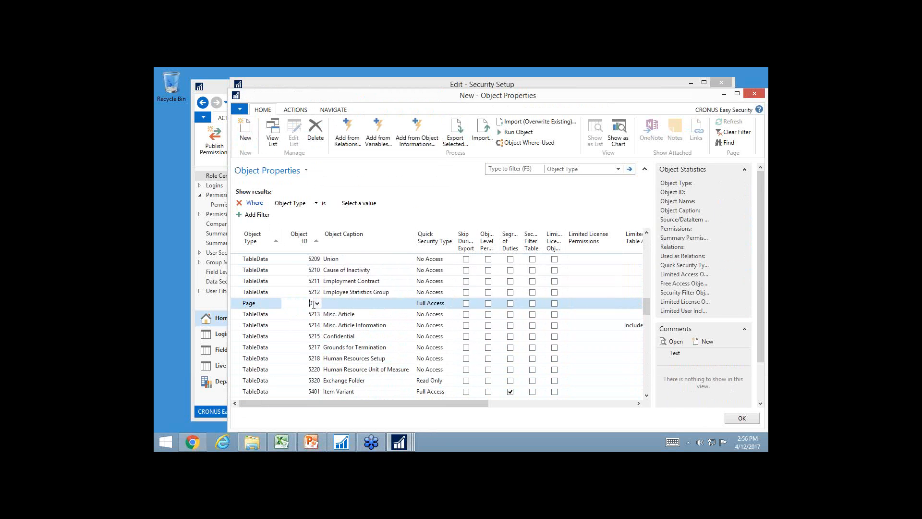
type("16")
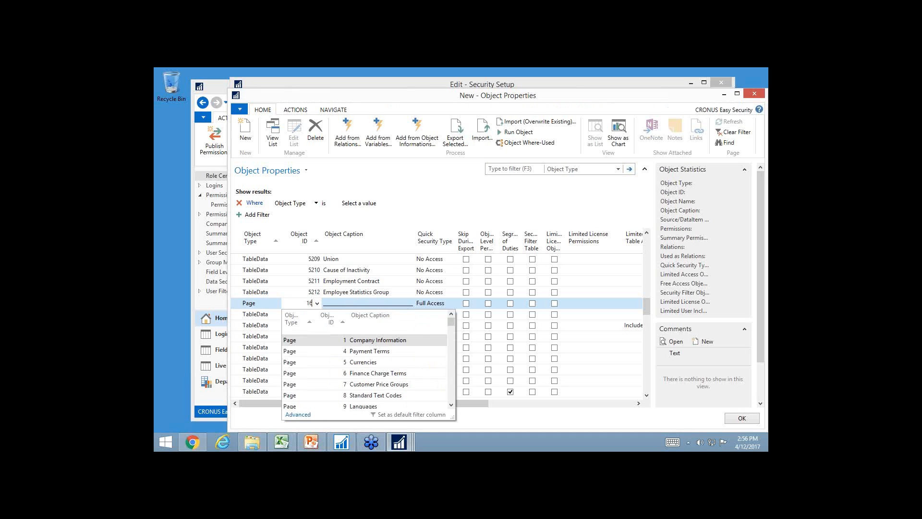
key("Tab")
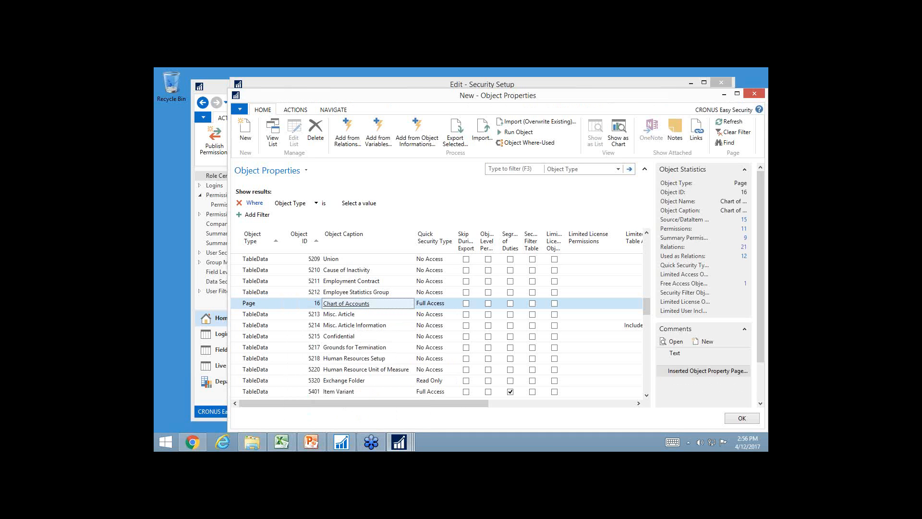
key("Tab")
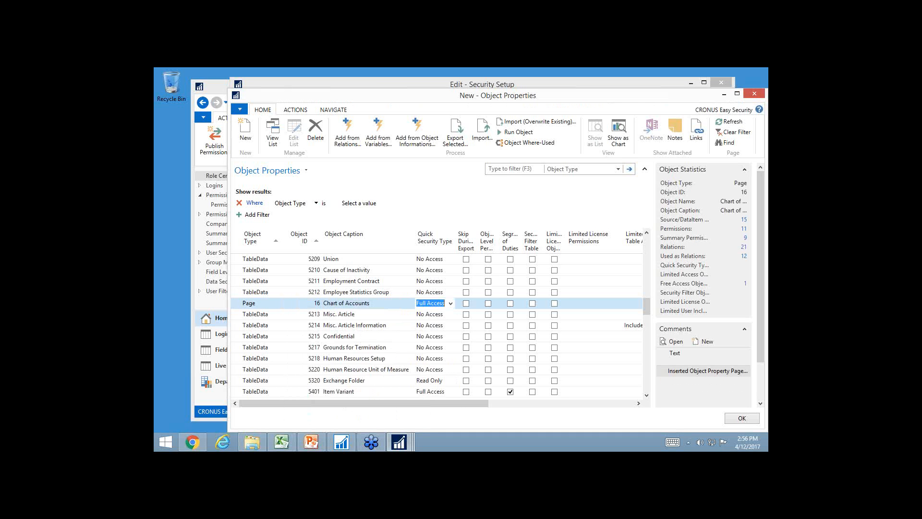
type("n")
key("Down")
key("Up")
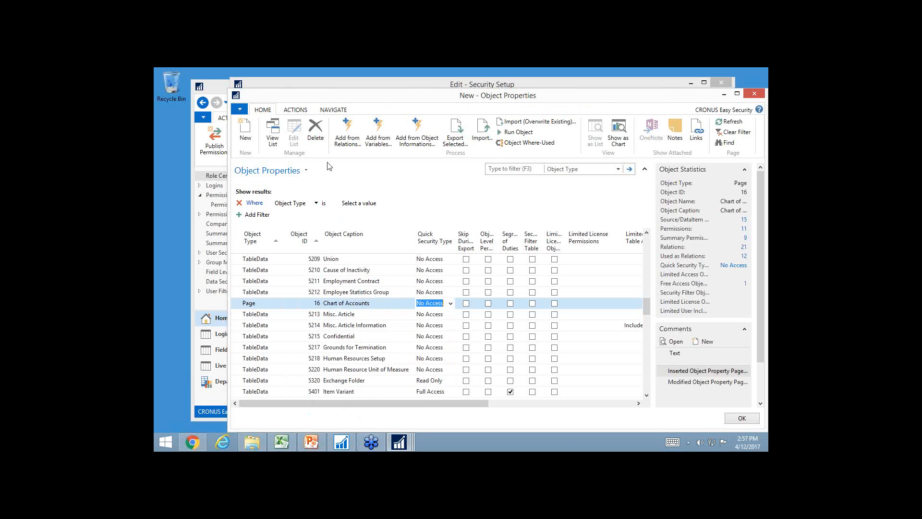
Open the relations for adding objects to the Object Properties and filter them to object types Report and Page
left_click(347, 135)
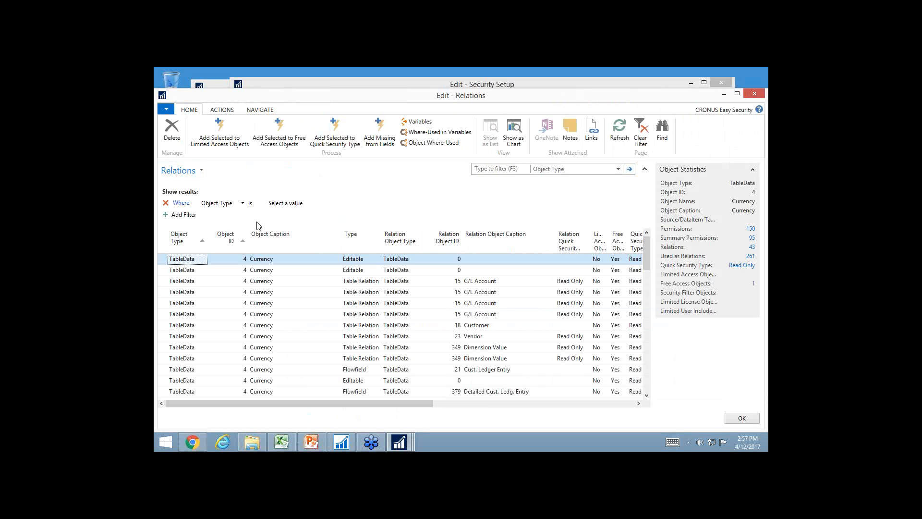
left_click(296, 206)
left_click(312, 203)
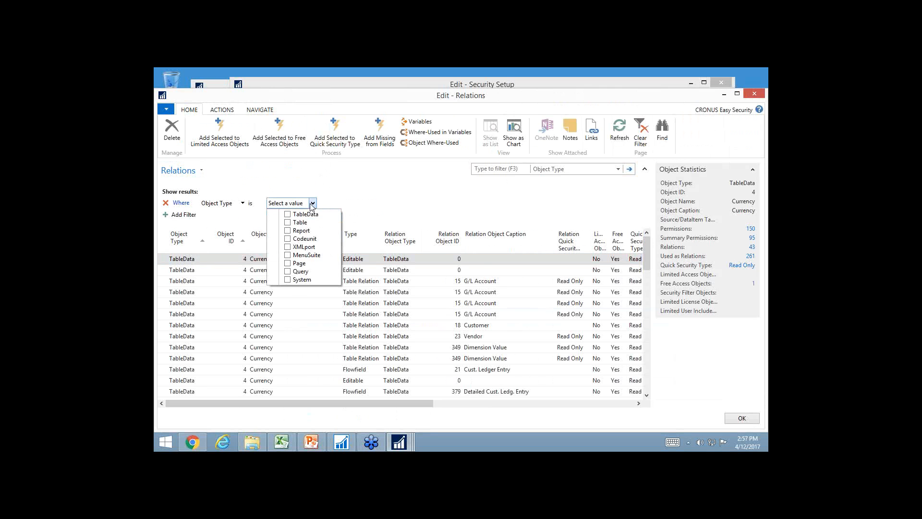
left_click(288, 231)
left_click(287, 263)
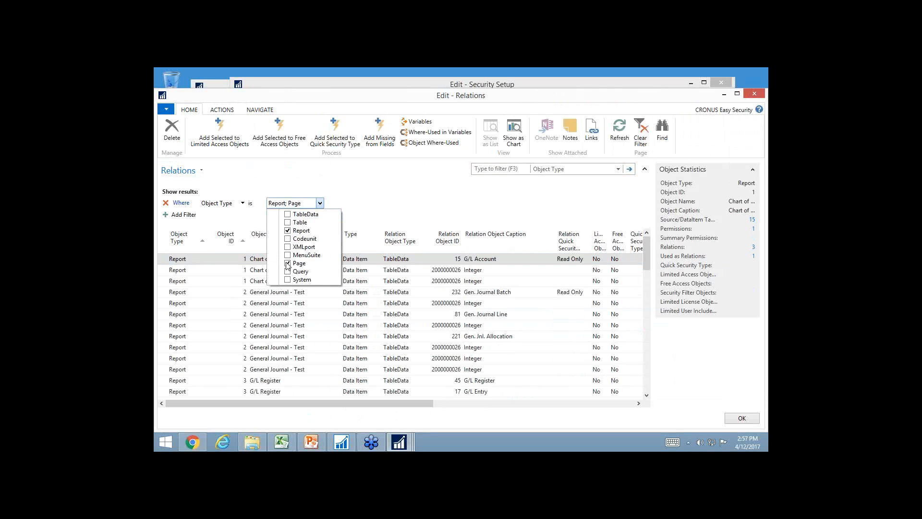
left_click(378, 305)
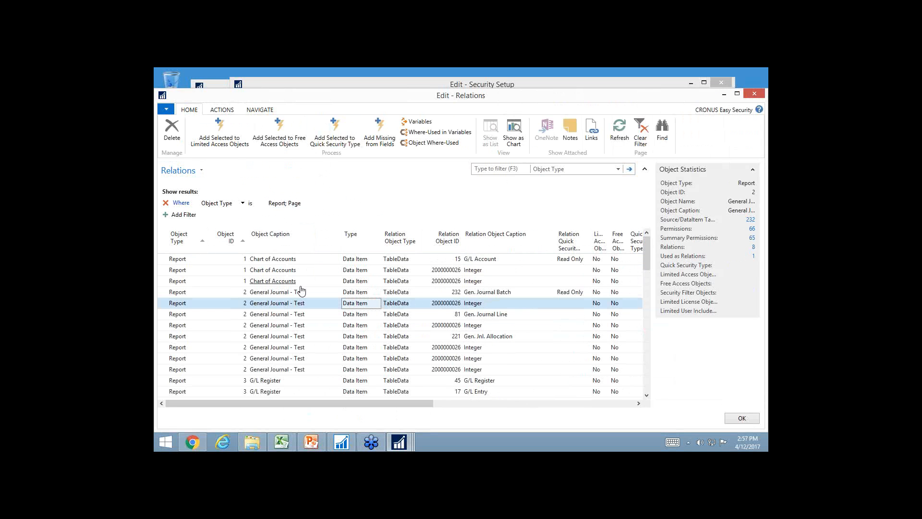
Filter the report and page relations to the predefined Financial Management tables
left_click(222, 110)
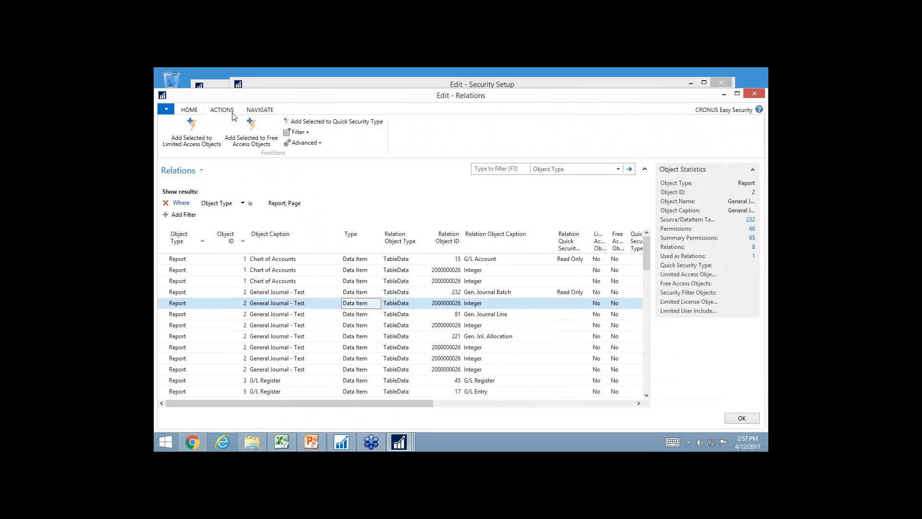
left_click(296, 134)
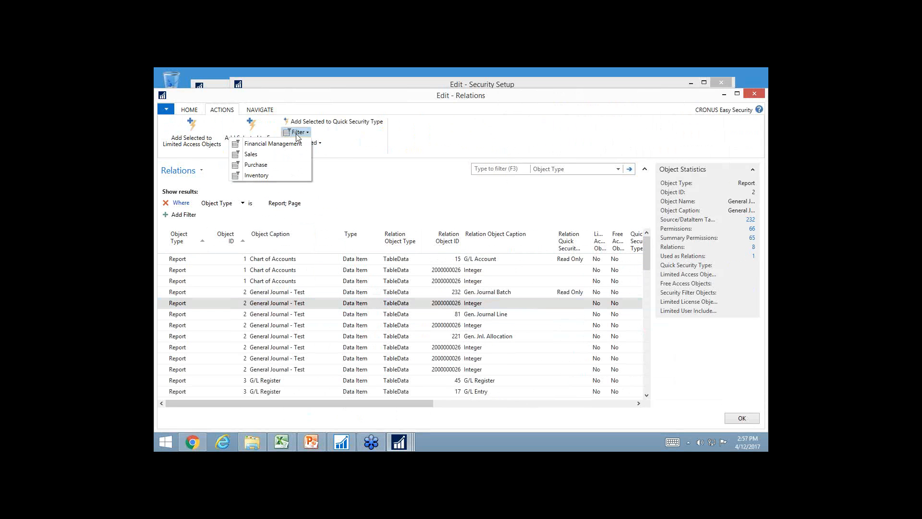
left_click(273, 144)
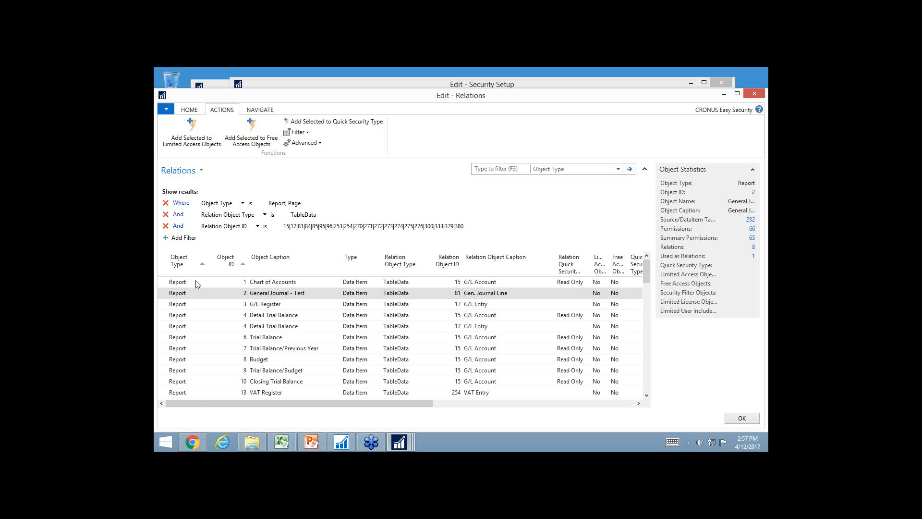
Add all the filtered Financial Management reports and pages to the Quick Security Type No Access and close the relations
left_click(166, 268)
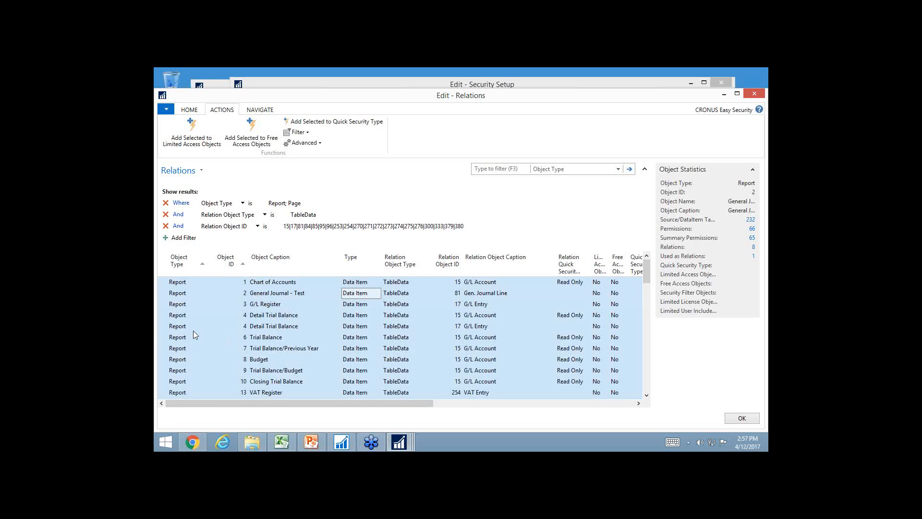
scroll(195, 336, "down", 20)
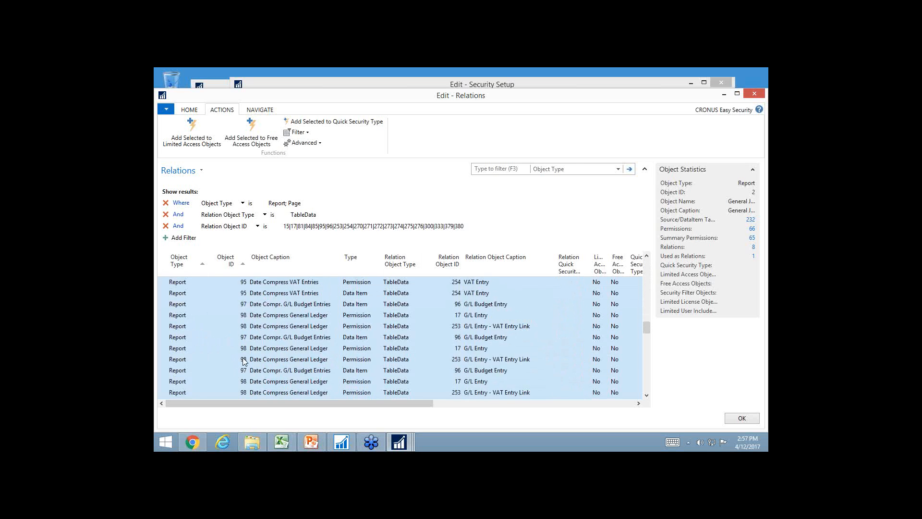
scroll(209, 377, "down", 20)
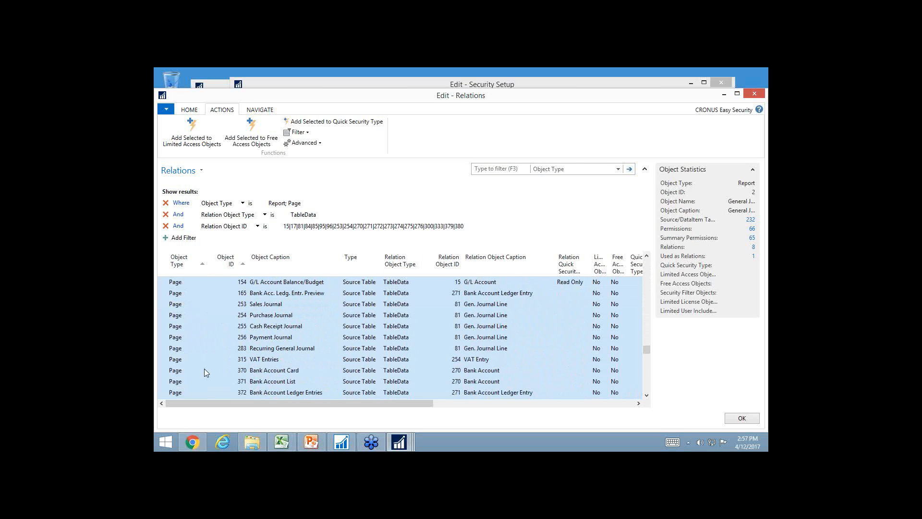
left_click(330, 127)
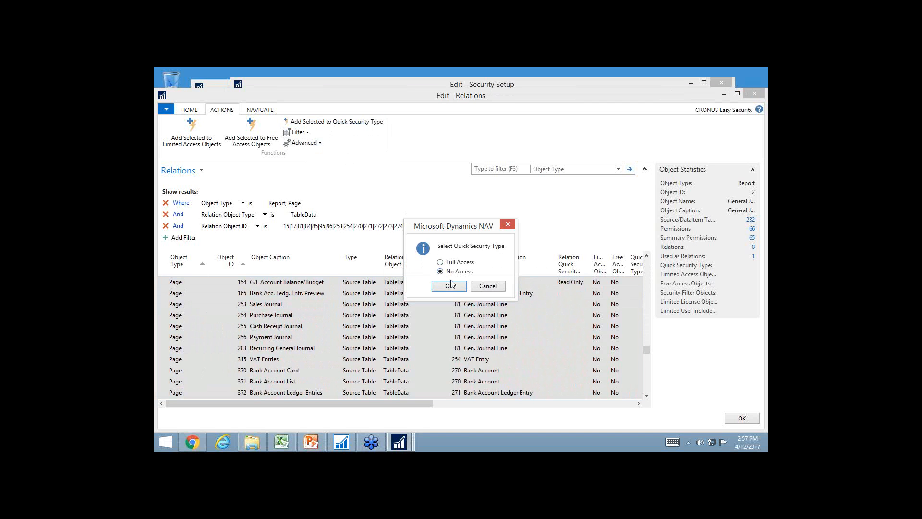
left_click(449, 287)
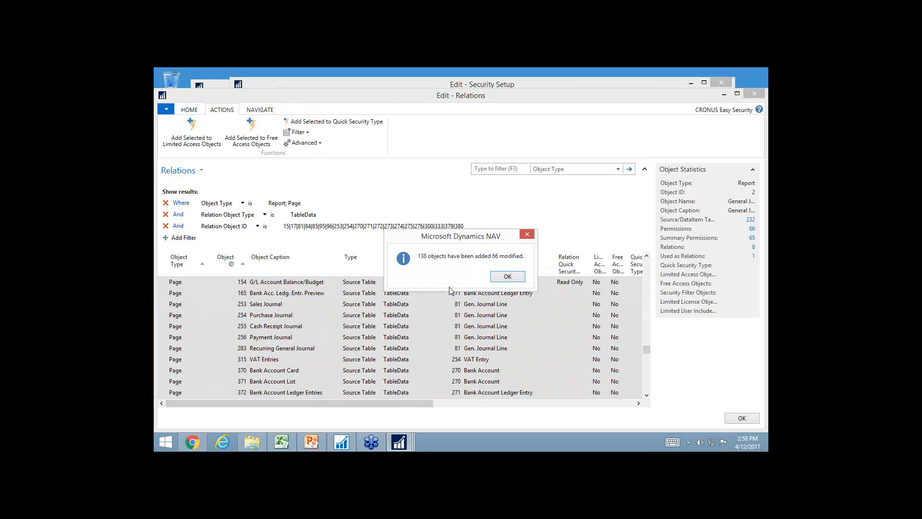
key("Return")
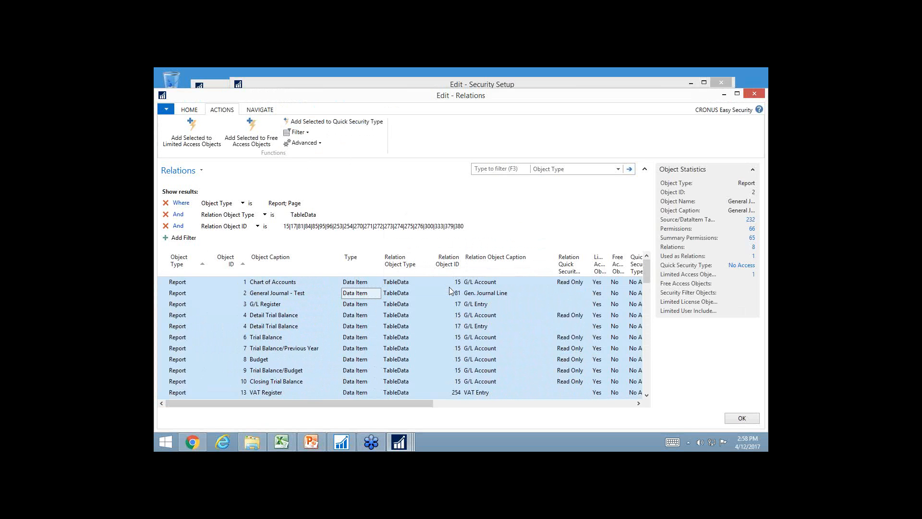
key("Escape")
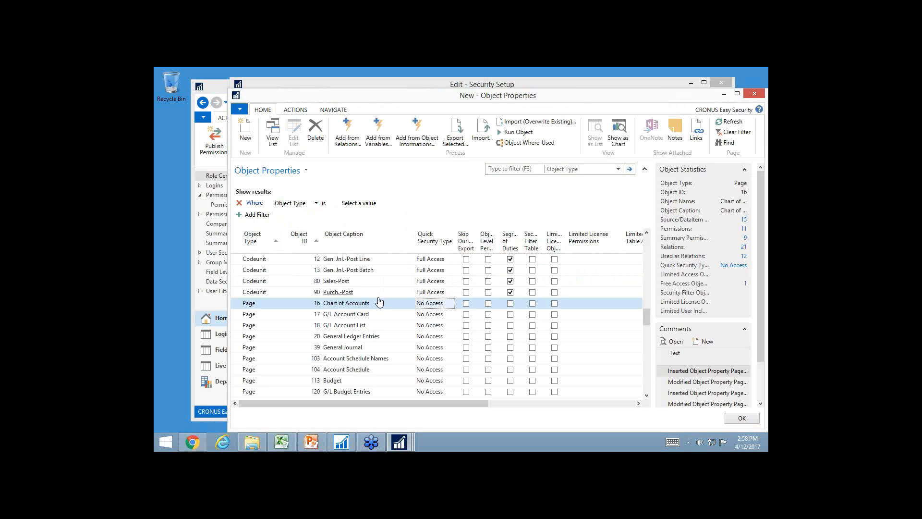
Look through the tables' Quick Security Types, close the Object Properties and publish the permissions to Live from the Security Setup
scroll(374, 301, "up", 5)
key("ctrl+Home")
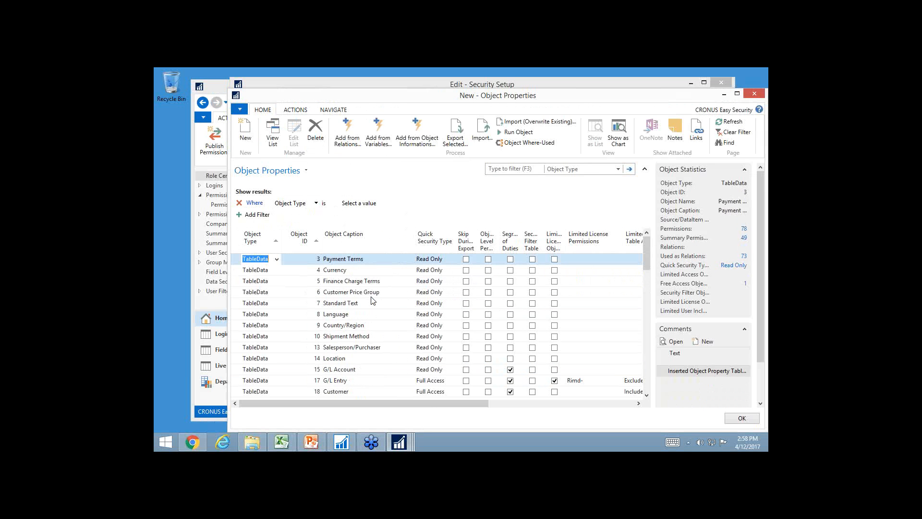
scroll(373, 337, "down", 3)
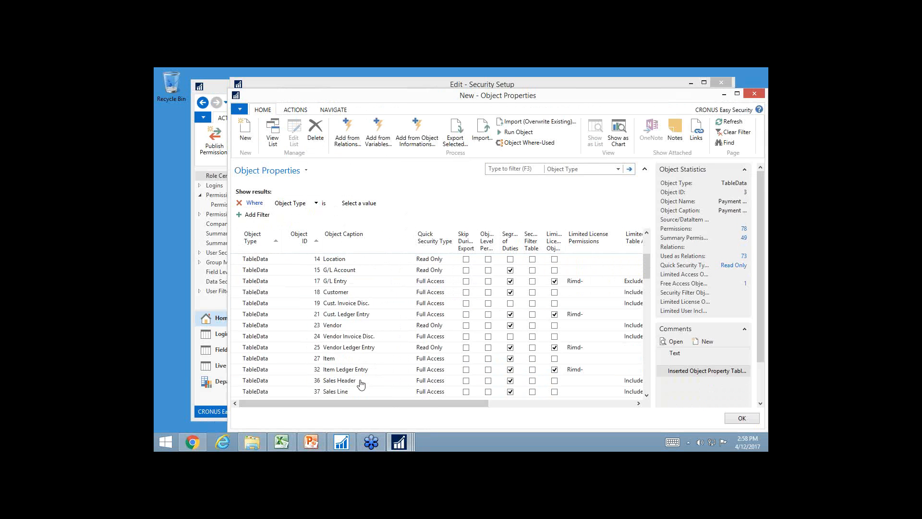
scroll(363, 372, "down", 1)
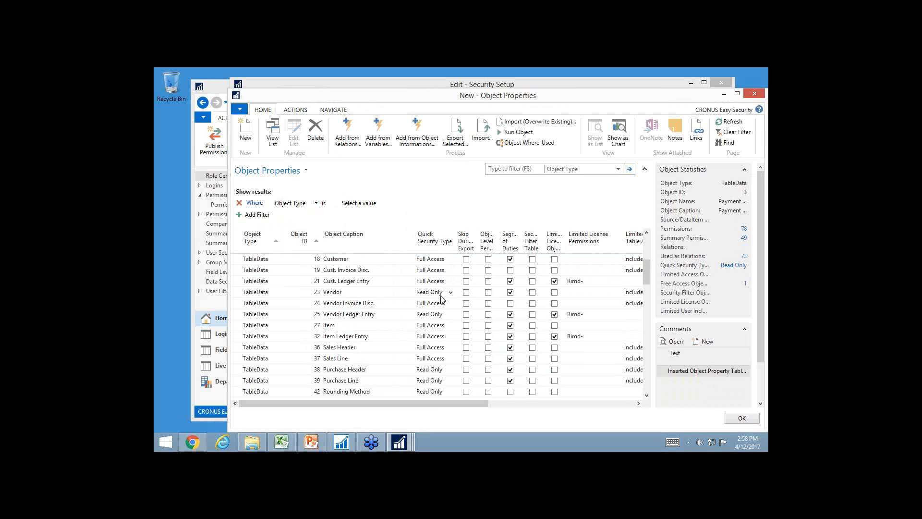
key("Escape")
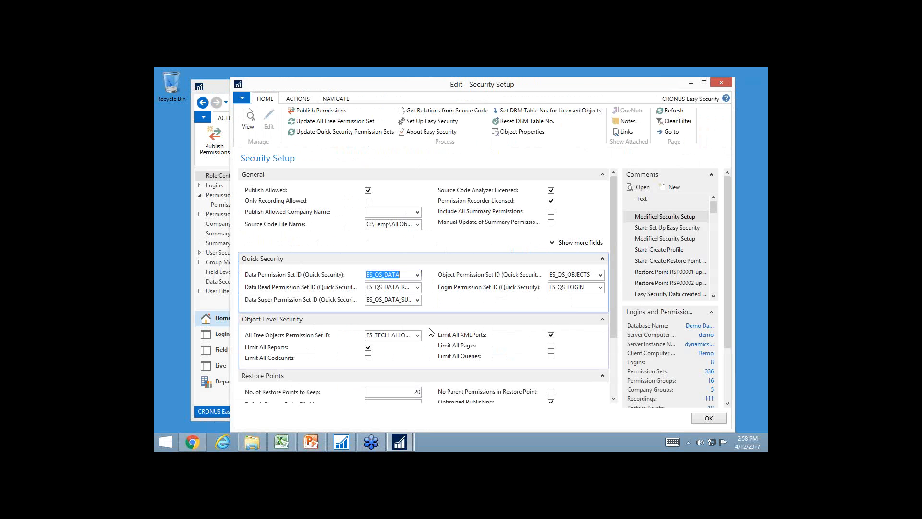
left_click(318, 111)
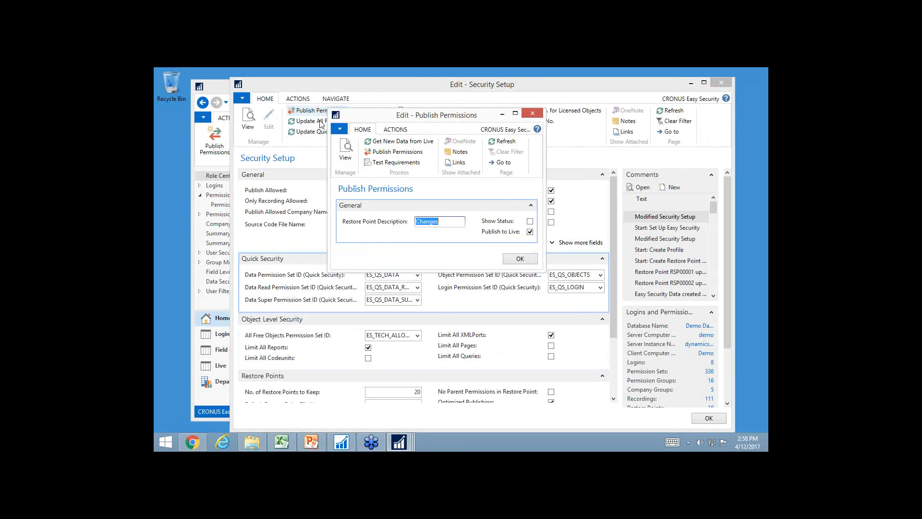
left_click(393, 152)
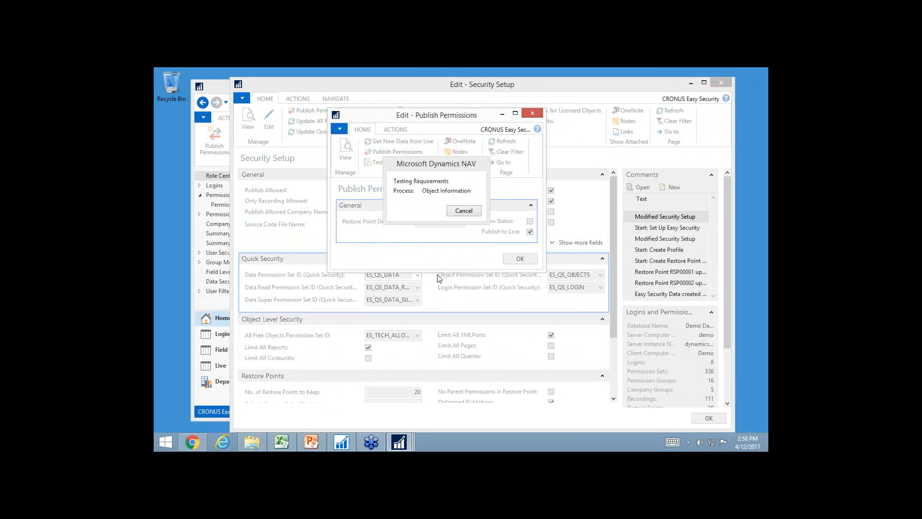
Start a second Dynamics NAV 2017 client as a different Windows user, entering that account's user name and password
right_click(402, 445)
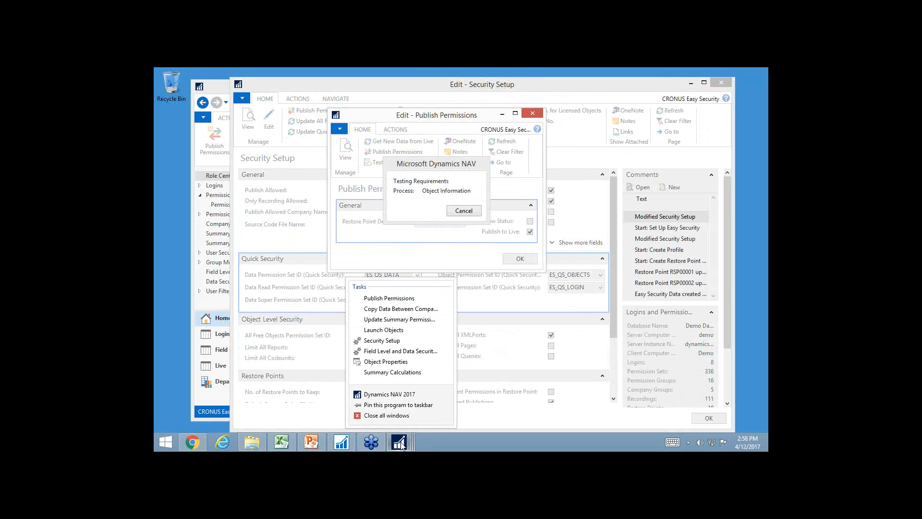
right_click(401, 396)
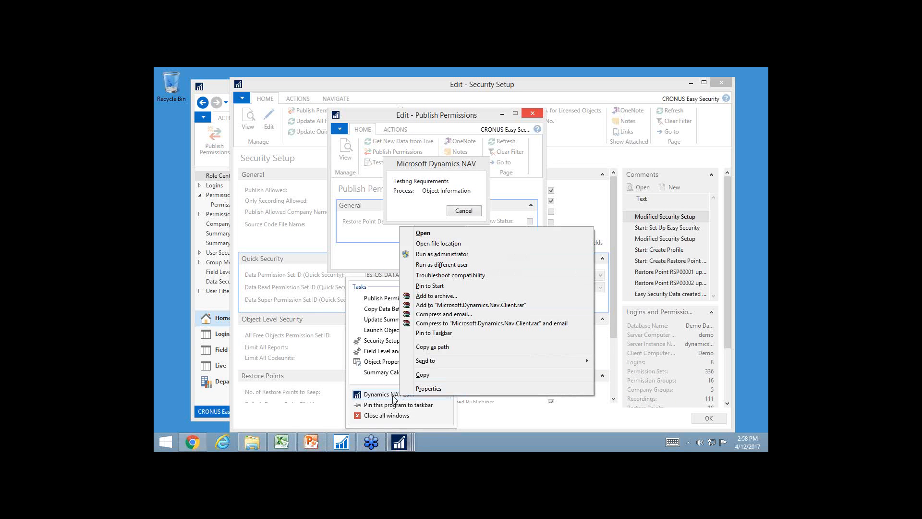
left_click(442, 265)
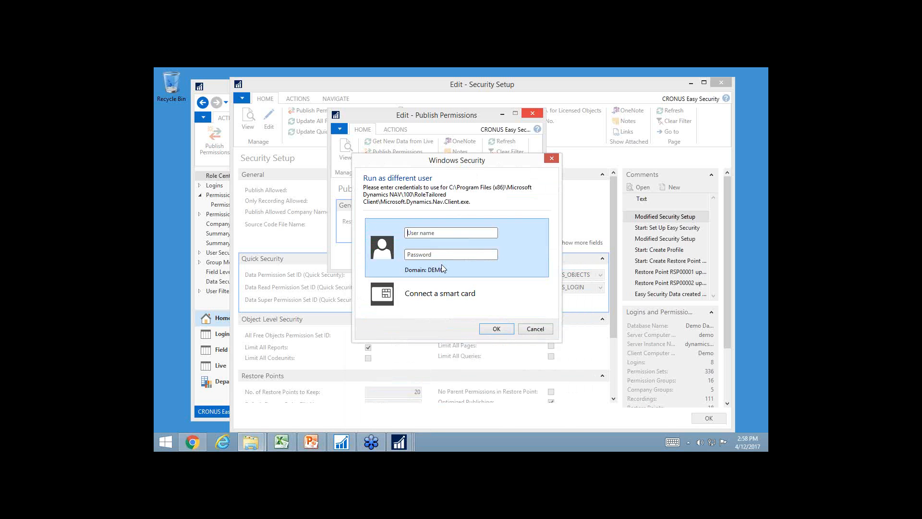
type("david")
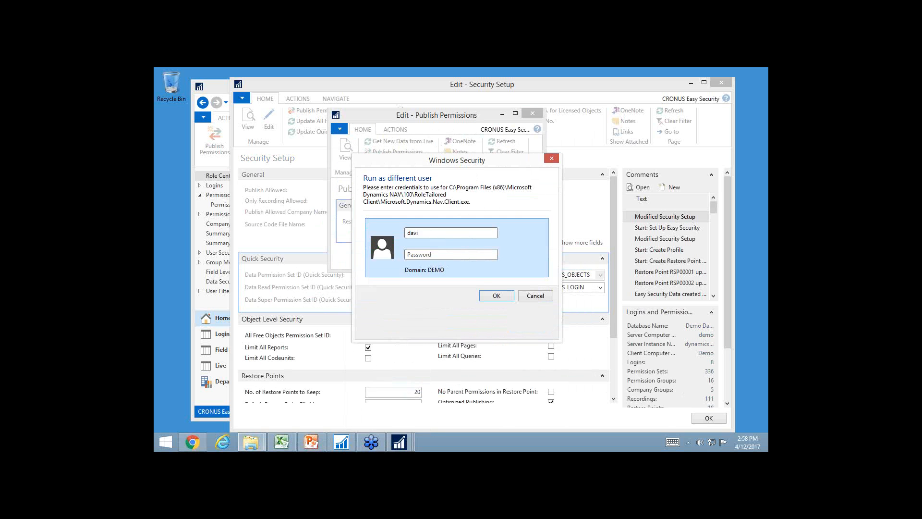
key("Tab")
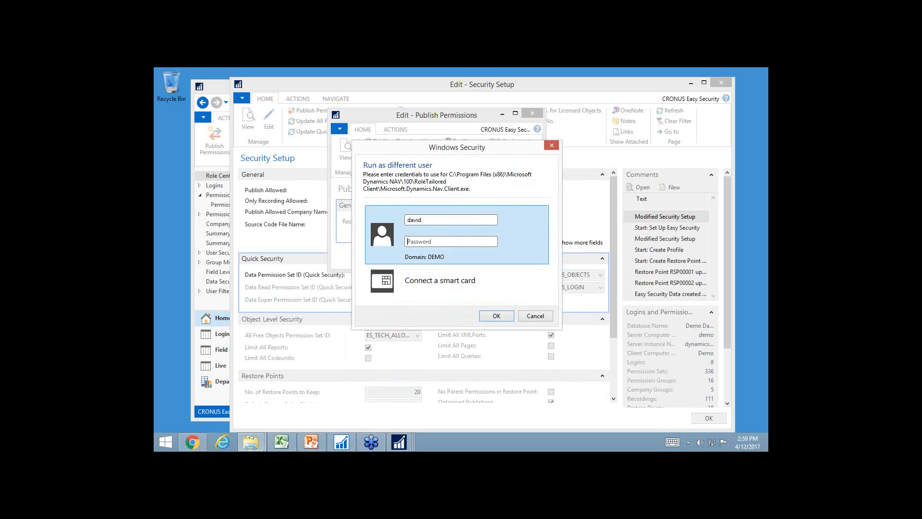
type("••••••••")
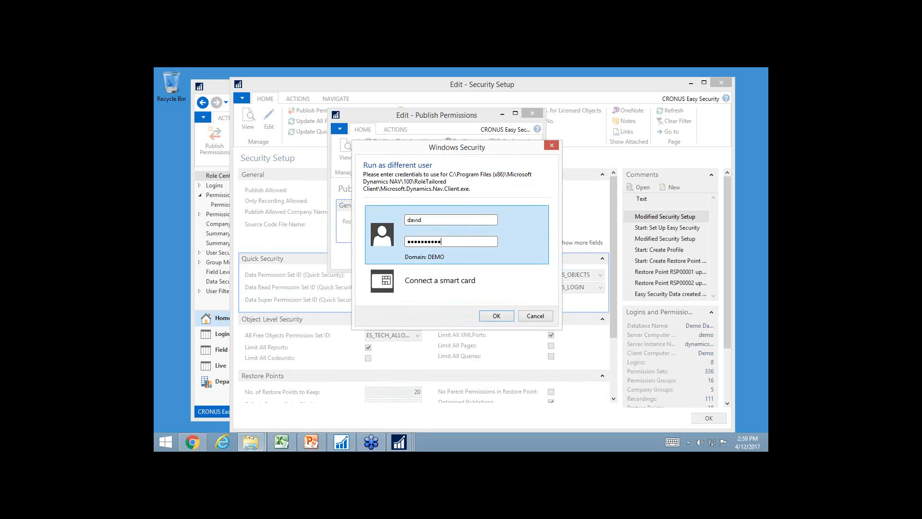
key("Return")
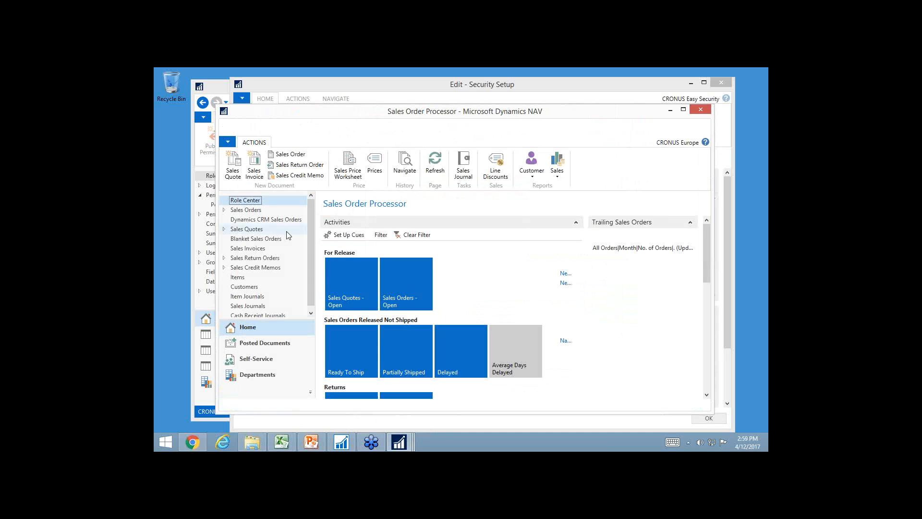
Open the Vendors list from the Planning area of the Purchasing department
left_click(263, 377)
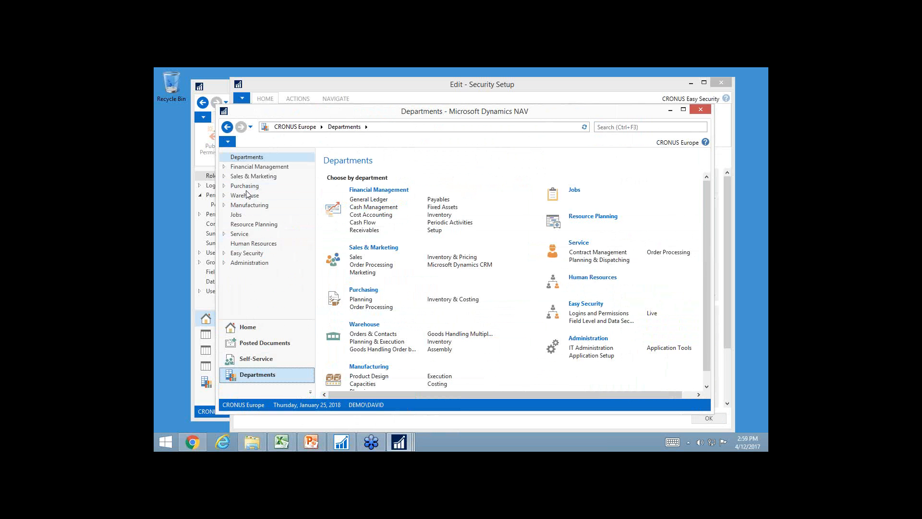
left_click(245, 189)
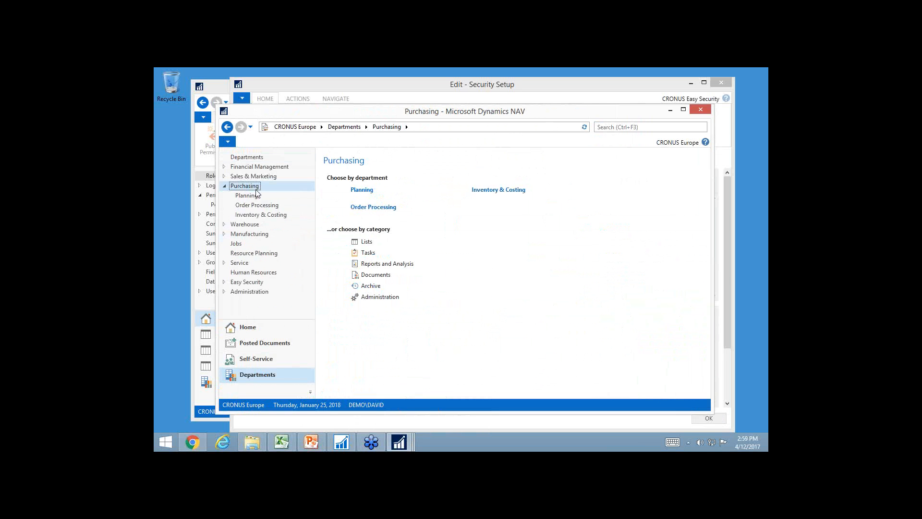
left_click(360, 192)
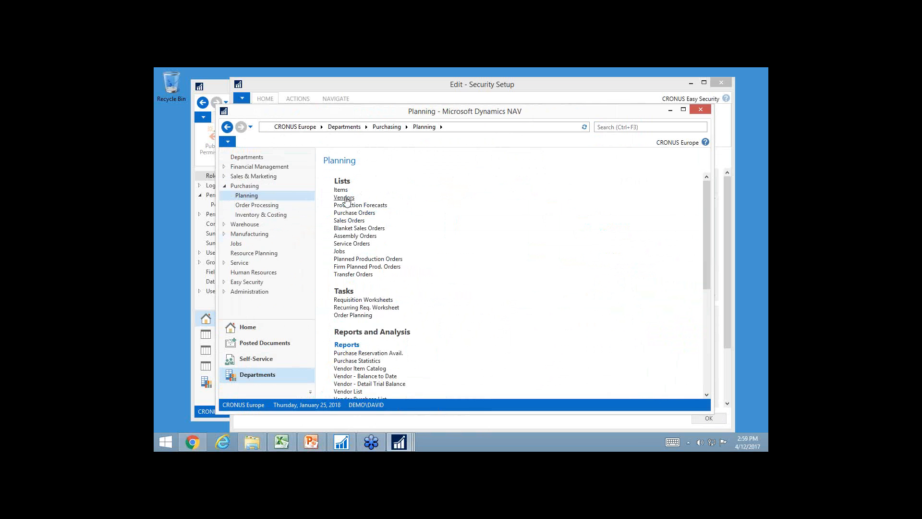
left_click(344, 197)
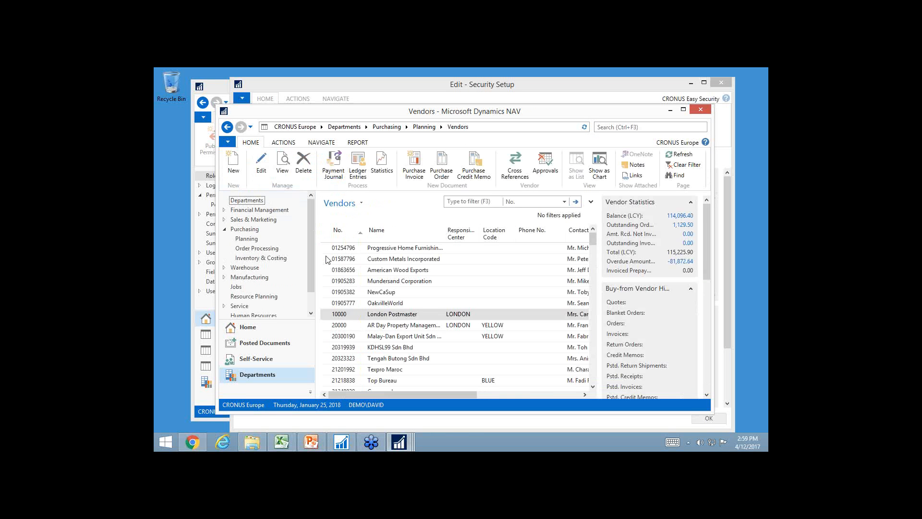
Set the Address 2 field to 123 on the London Postmaster vendor card and close the card
left_click(347, 316)
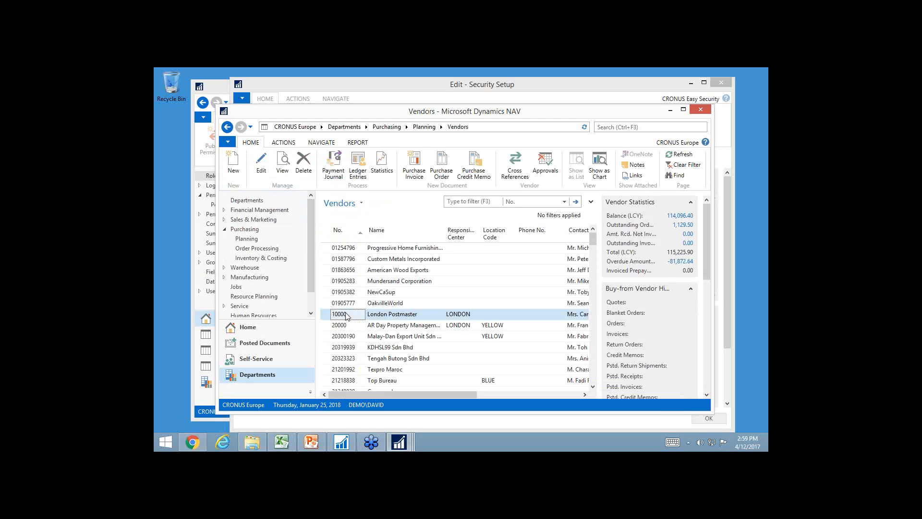
double_click(347, 316)
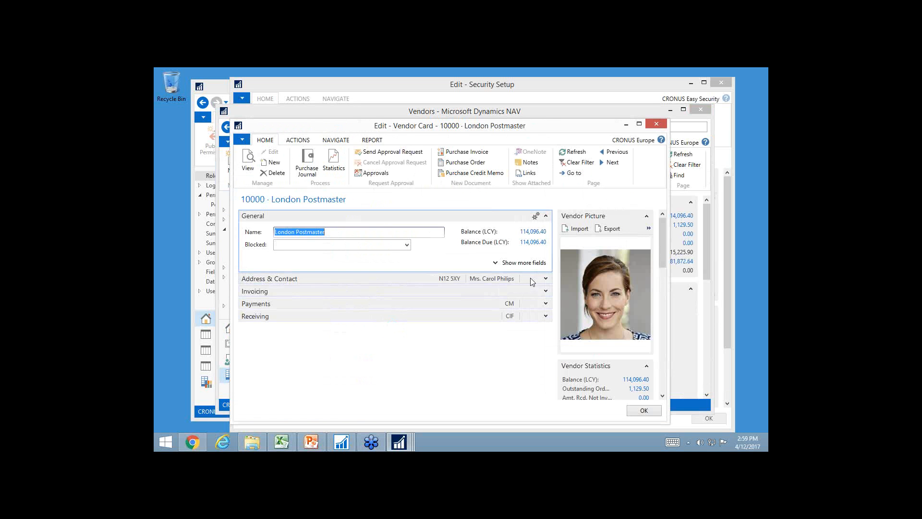
left_click(546, 279)
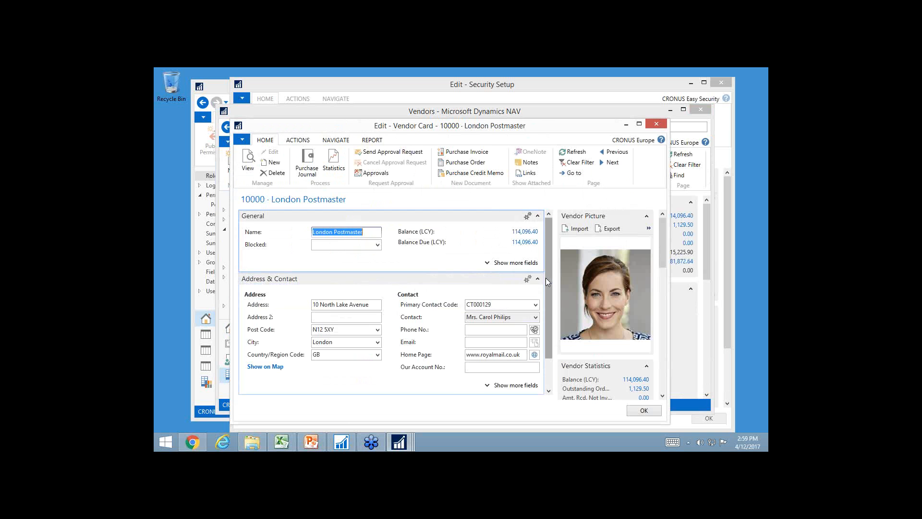
left_click(334, 317)
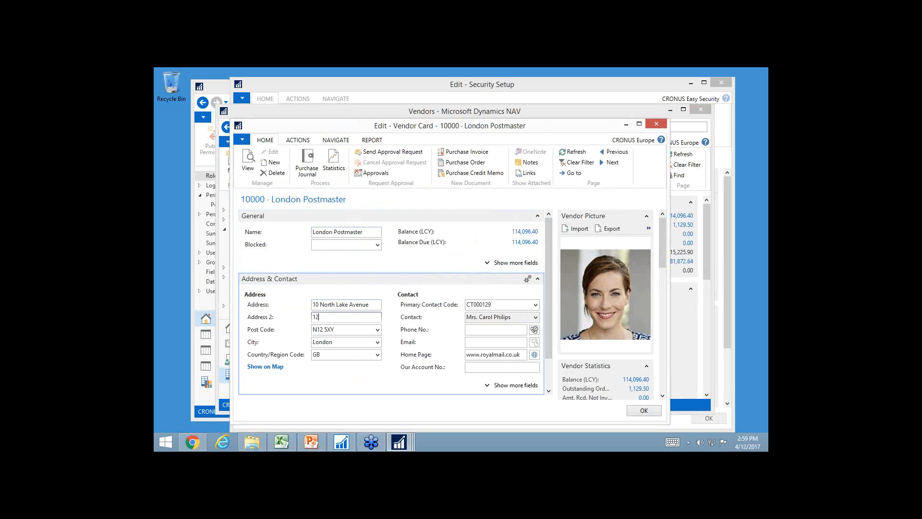
key("Tab")
key("Escape")
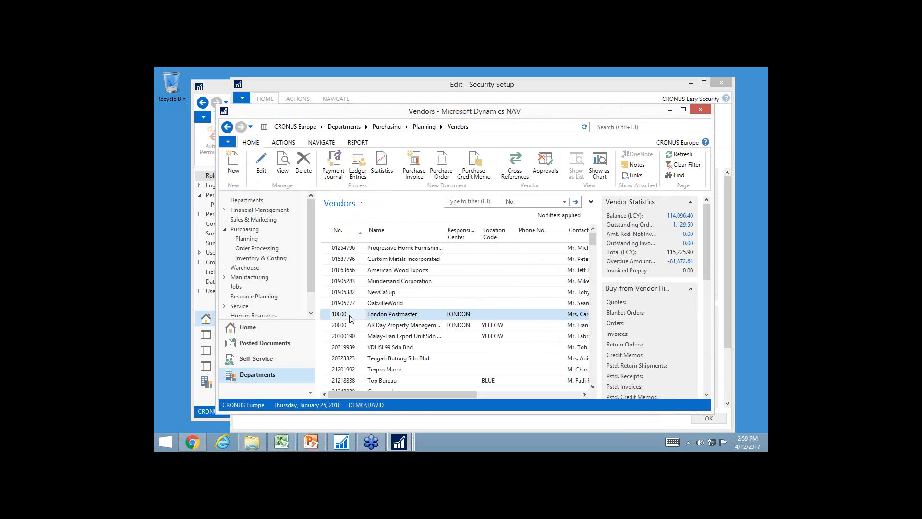
Try to add a purchaser with the code PER from the London Postmaster vendor's Purchaser Code lookup, discard the entry and close the card
double_click(349, 317)
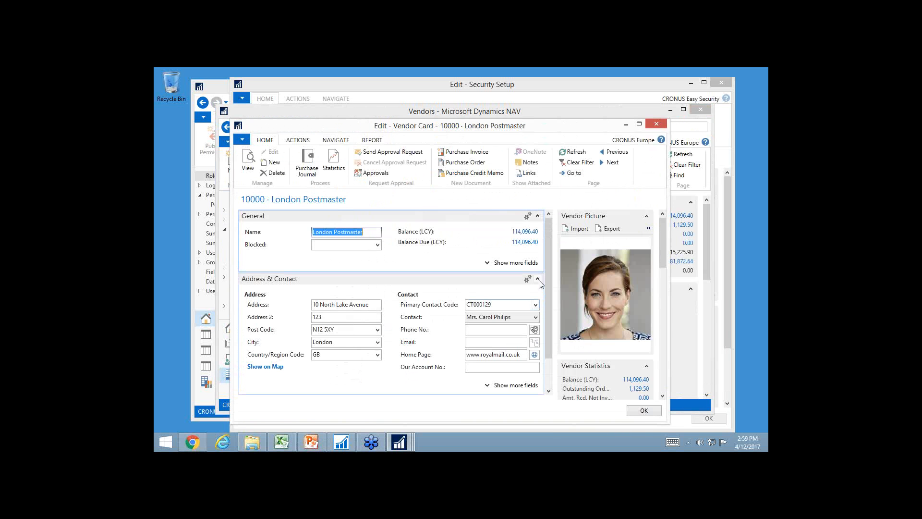
left_click(486, 263)
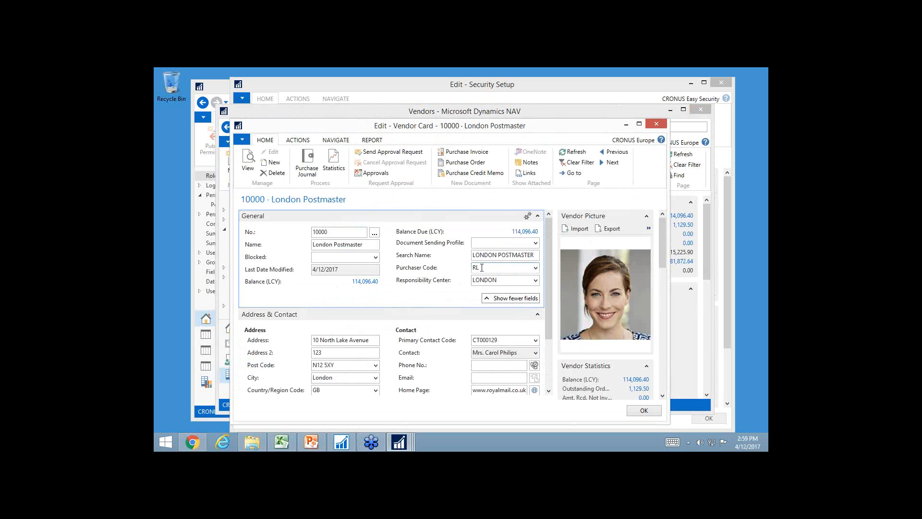
left_click(535, 268)
left_click(480, 380)
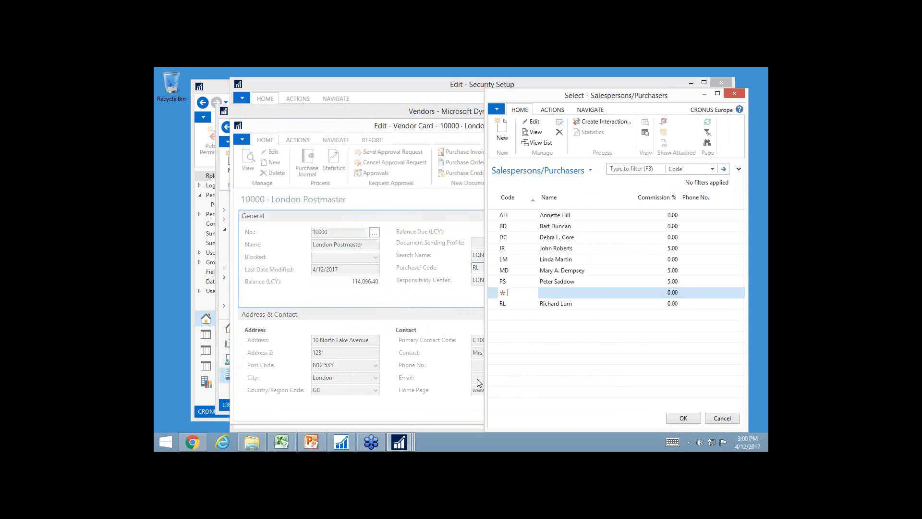
type("per")
key("Tab")
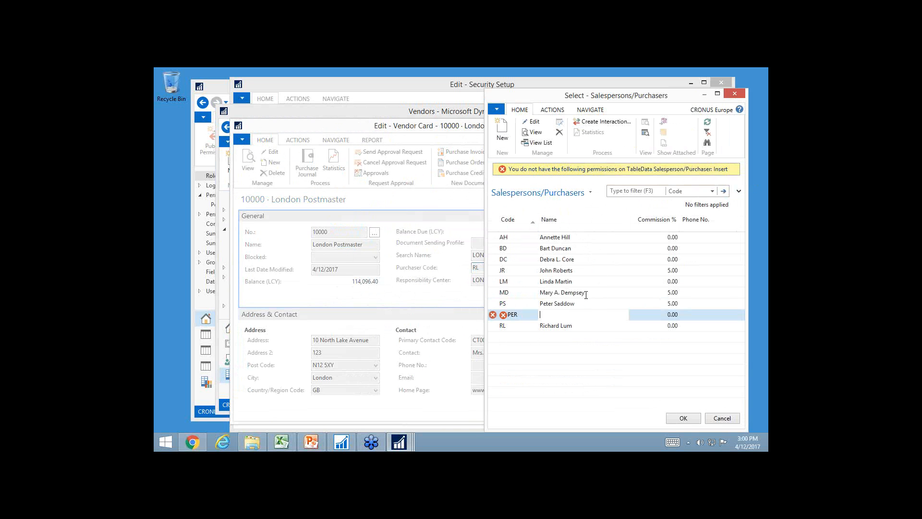
left_click(737, 95)
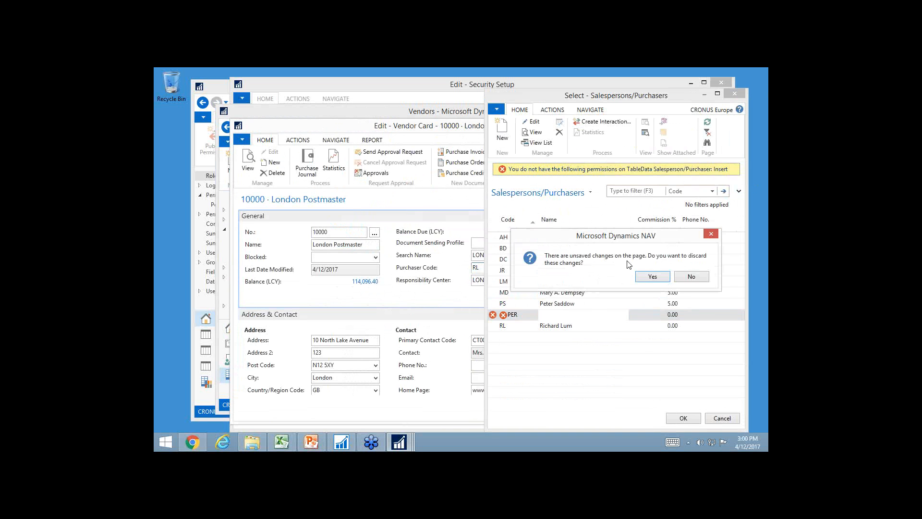
left_click(653, 276)
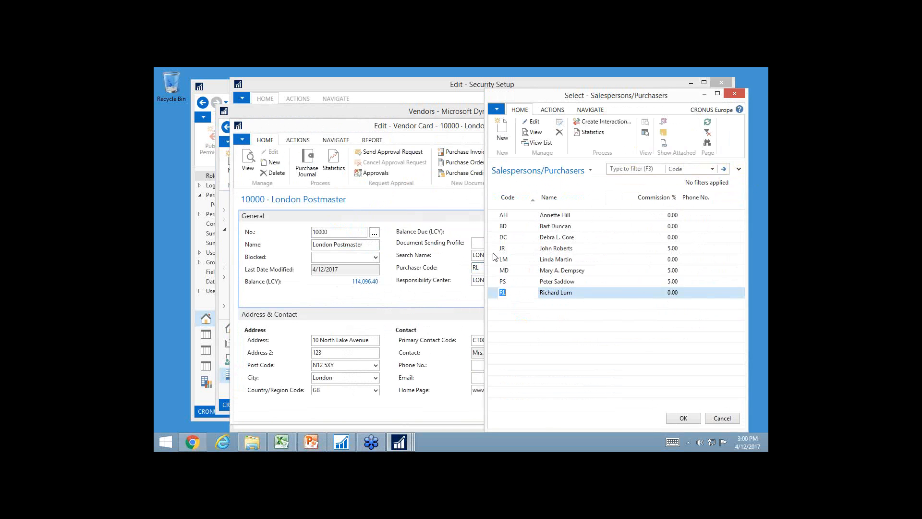
key("Escape")
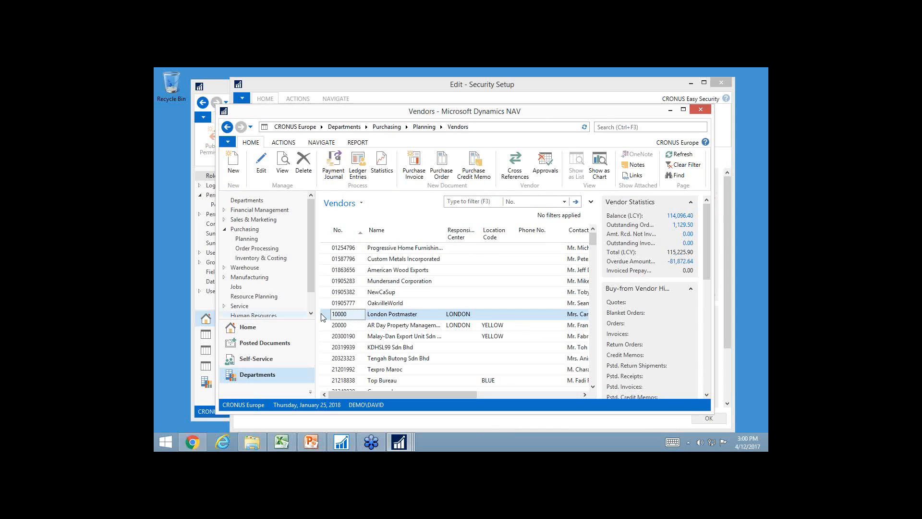
Open the Chart of Accounts from the General Ledger area of the Financial Management department
left_click(250, 210)
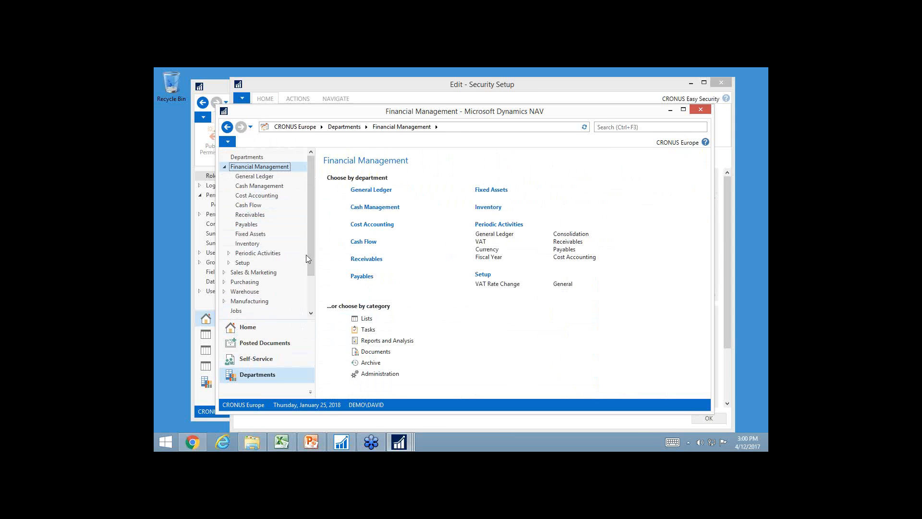
left_click(248, 177)
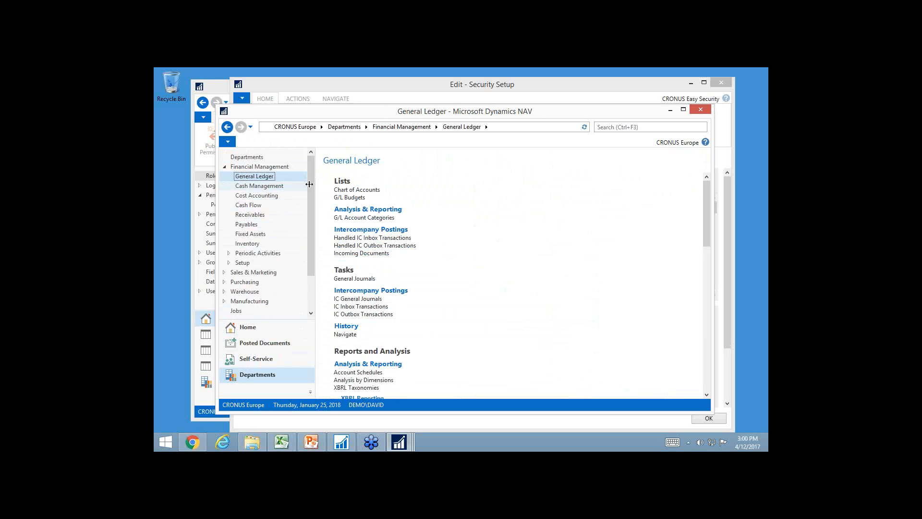
left_click(352, 193)
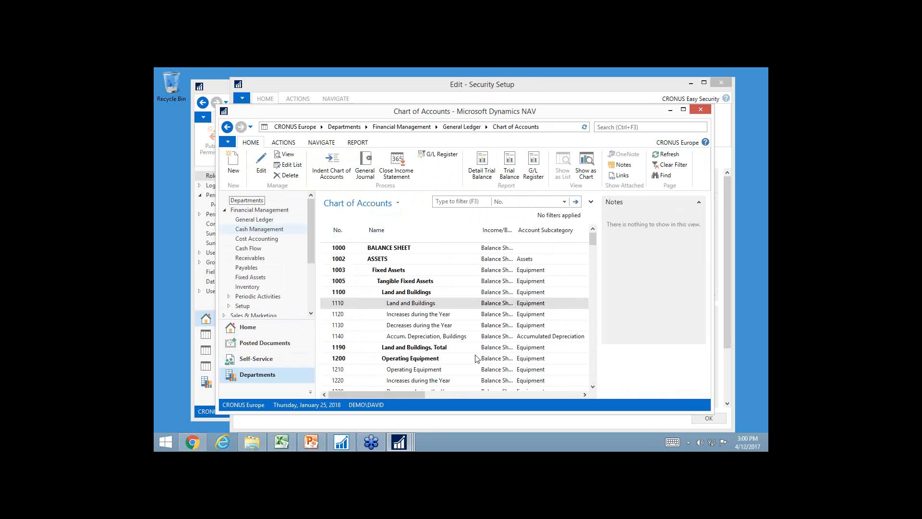
Try to drill down into the Net Change amount of the Land and Buildings posting account 1110, dismissing any errors
left_click(460, 394)
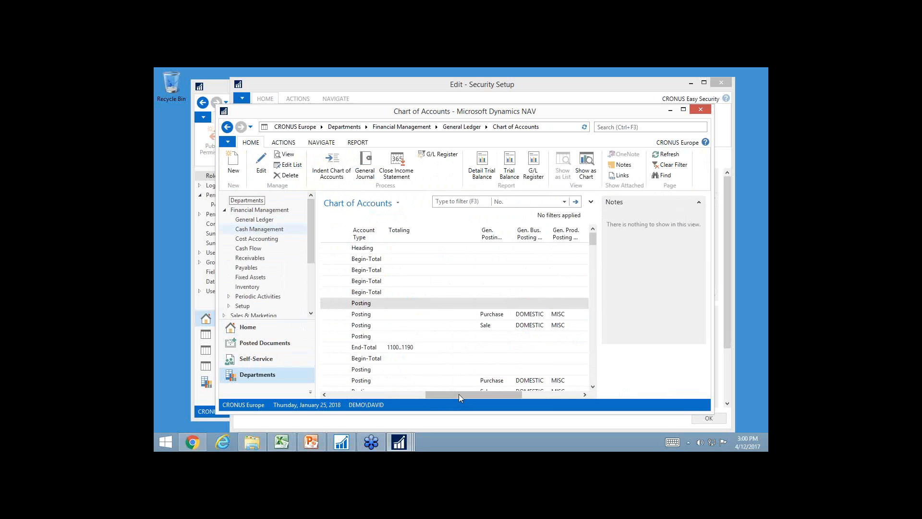
left_click(549, 393)
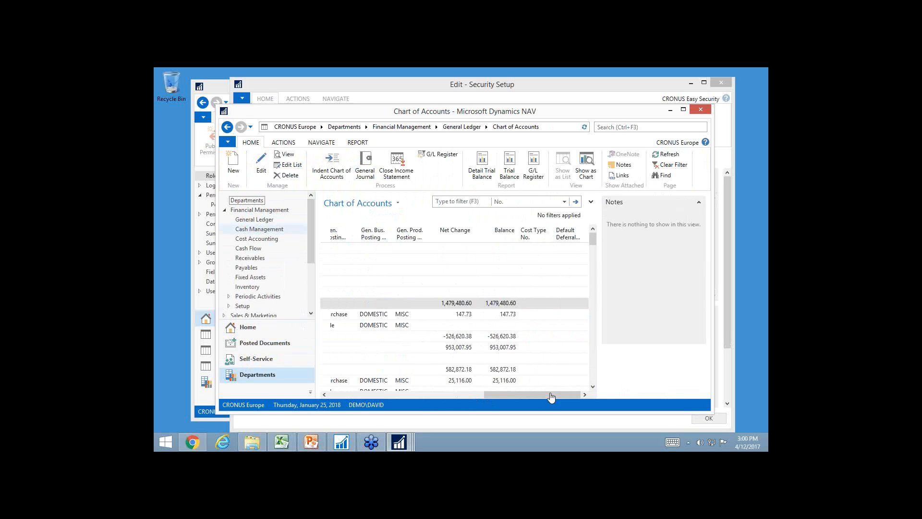
left_click(457, 308)
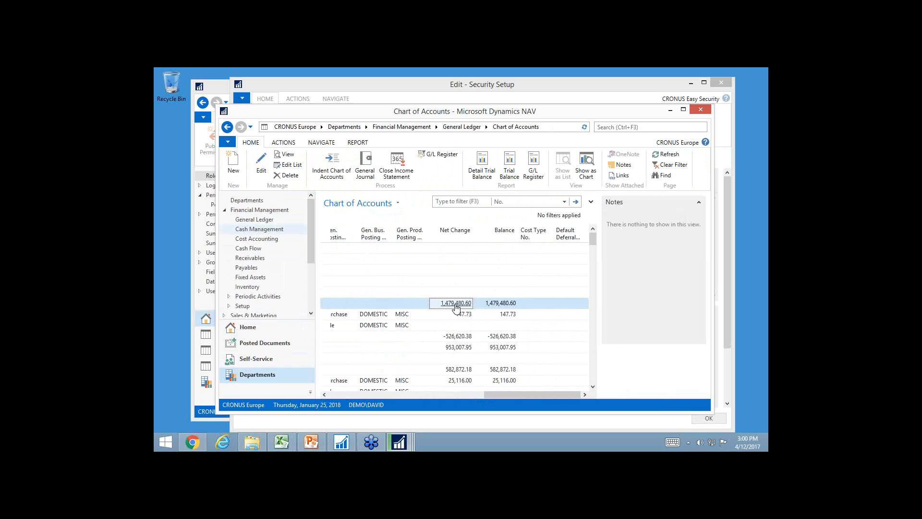
left_click(502, 304)
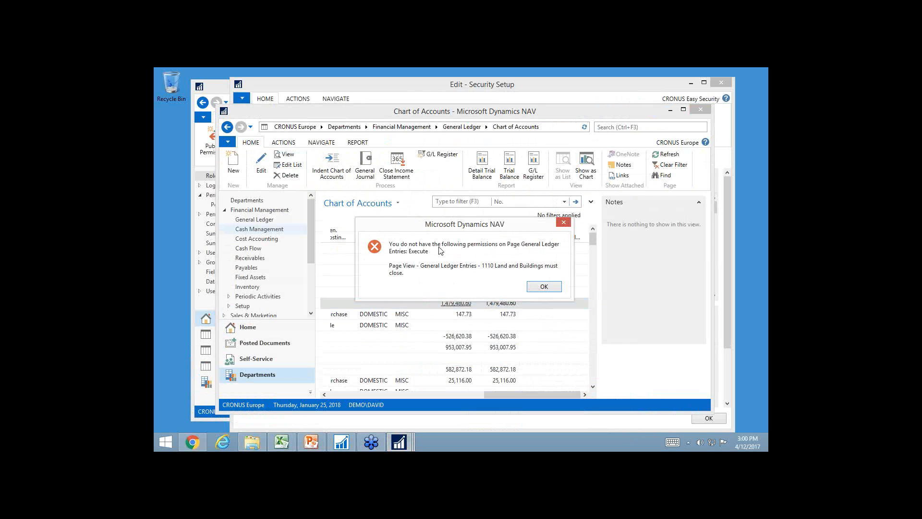
left_click(551, 287)
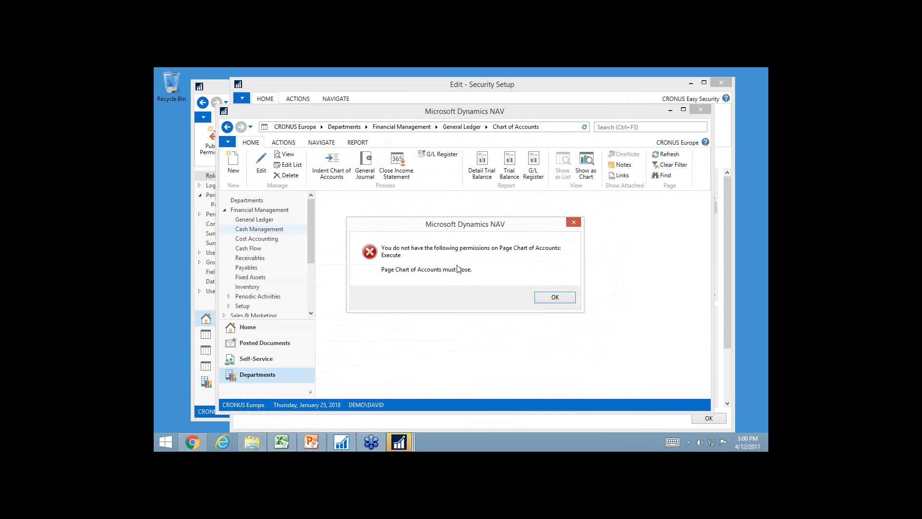
left_click(563, 297)
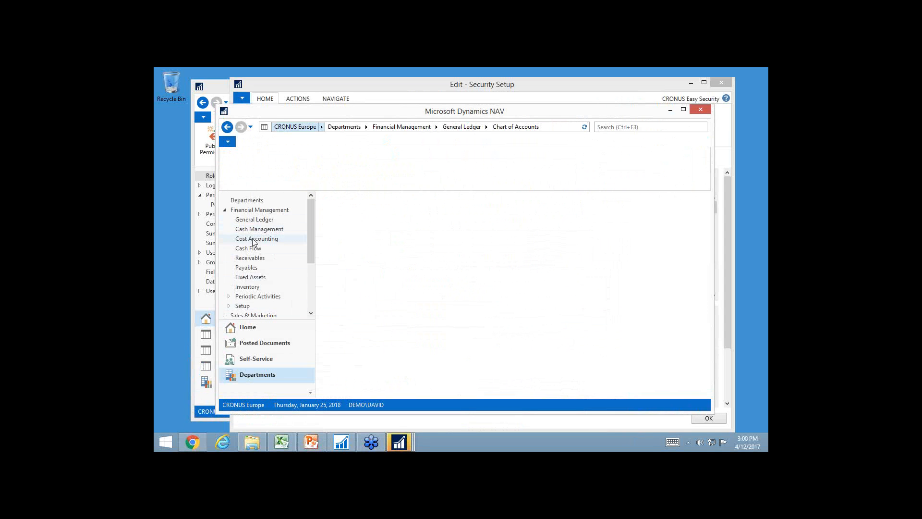
Try to reopen the Chart of Accounts from the General Ledger area and dismiss any error
left_click(246, 219)
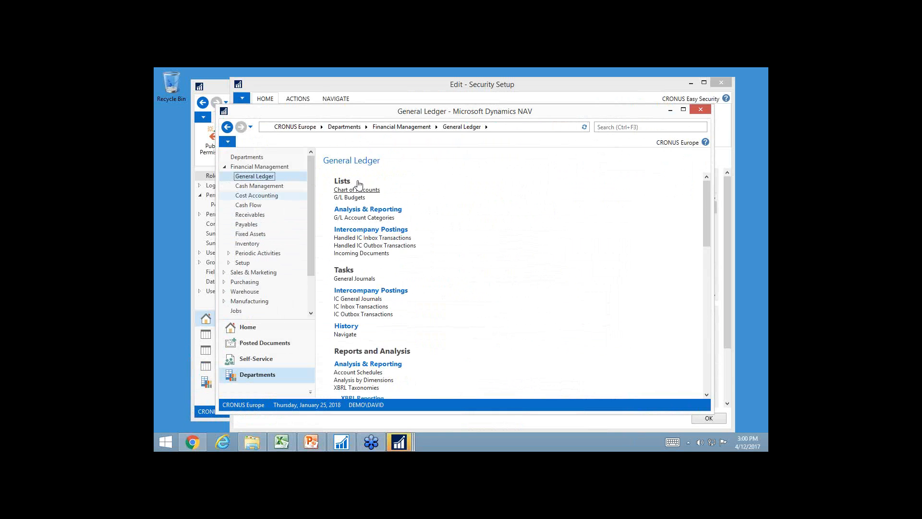
left_click(358, 189)
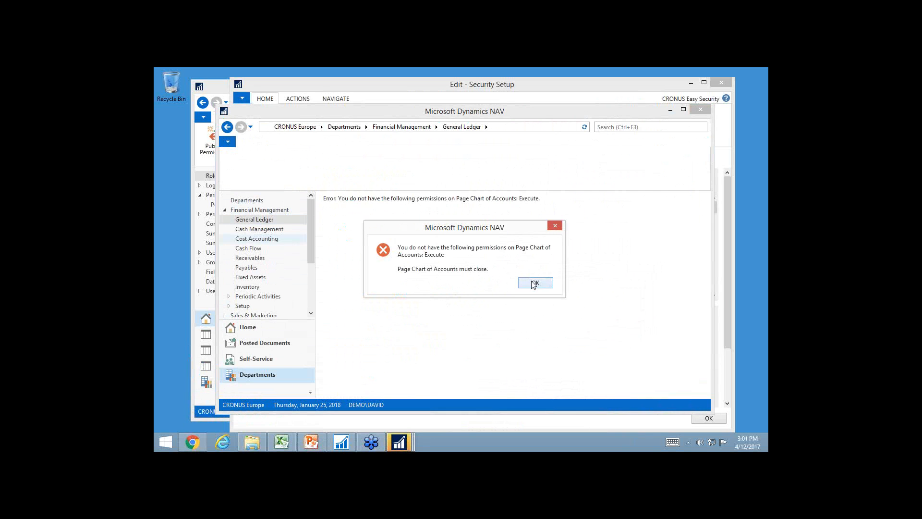
left_click(534, 283)
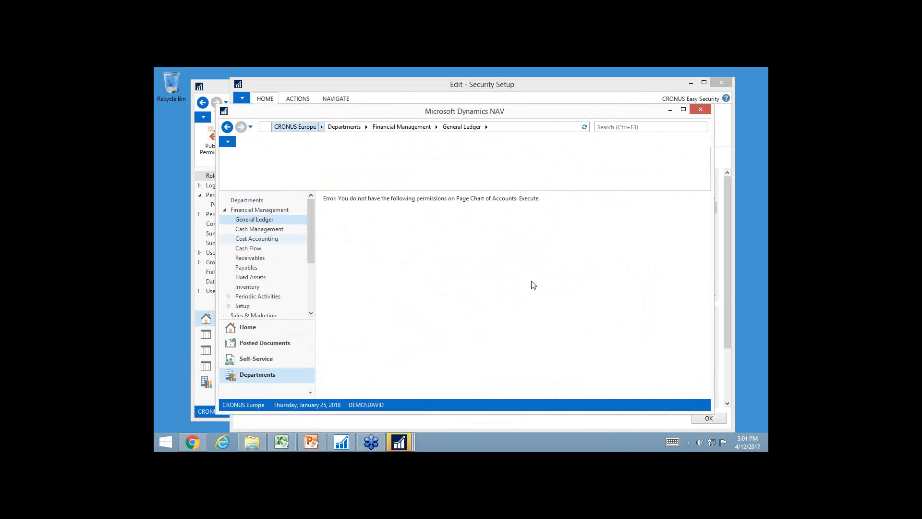
Reconnect the client to the server localhost:7646/DynamicsNAV100 with the company CRONUS Europe
left_click(228, 142)
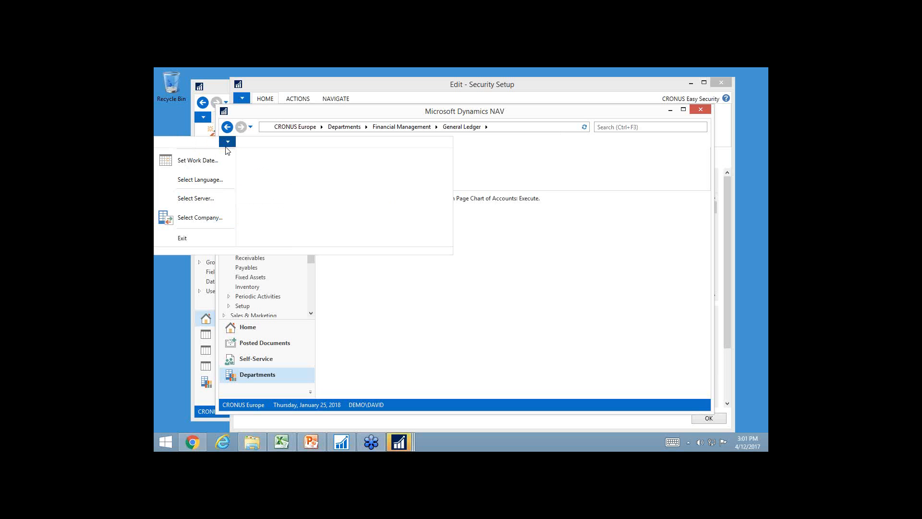
left_click(202, 203)
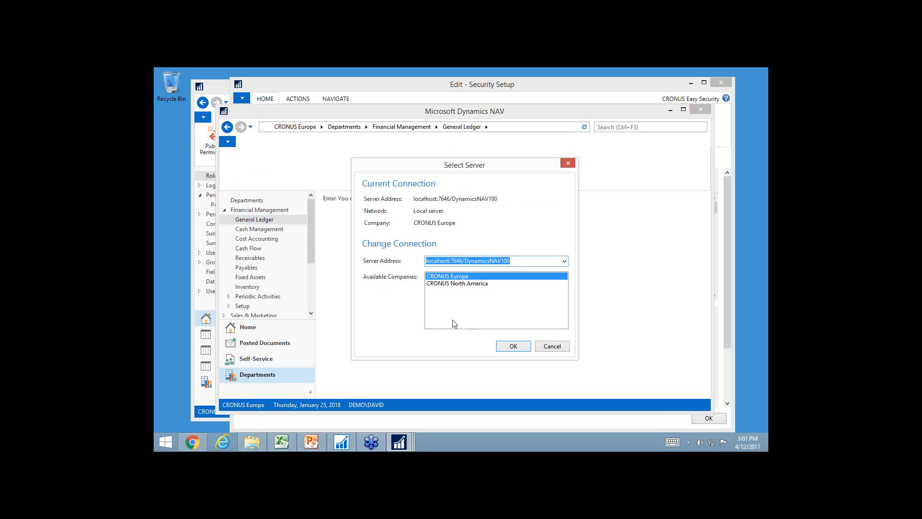
left_click(512, 347)
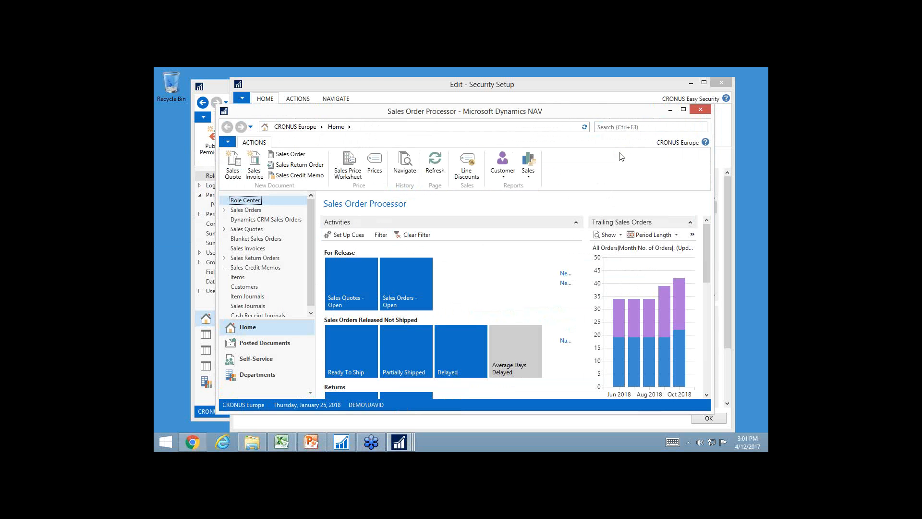
Search for "chart of acc", and check the General Ledger area of Financial Management for the Chart of Accounts
left_click(620, 128)
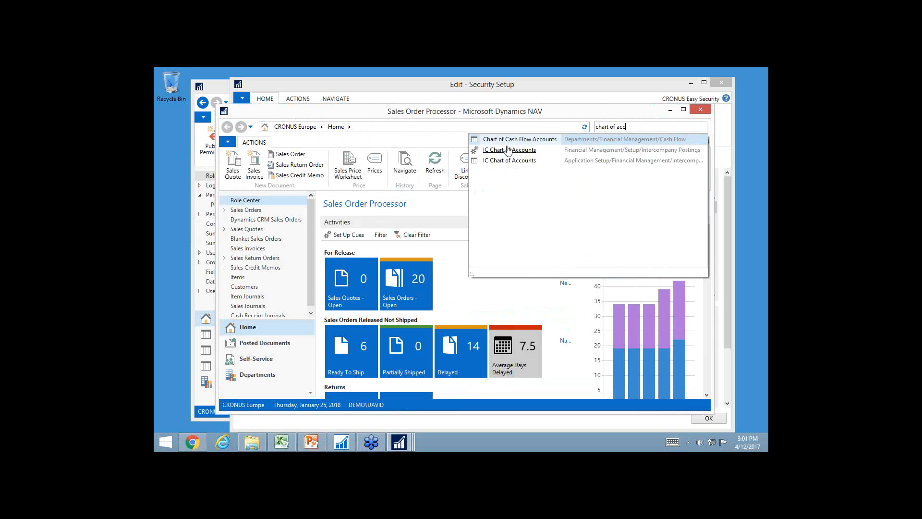
left_click(257, 375)
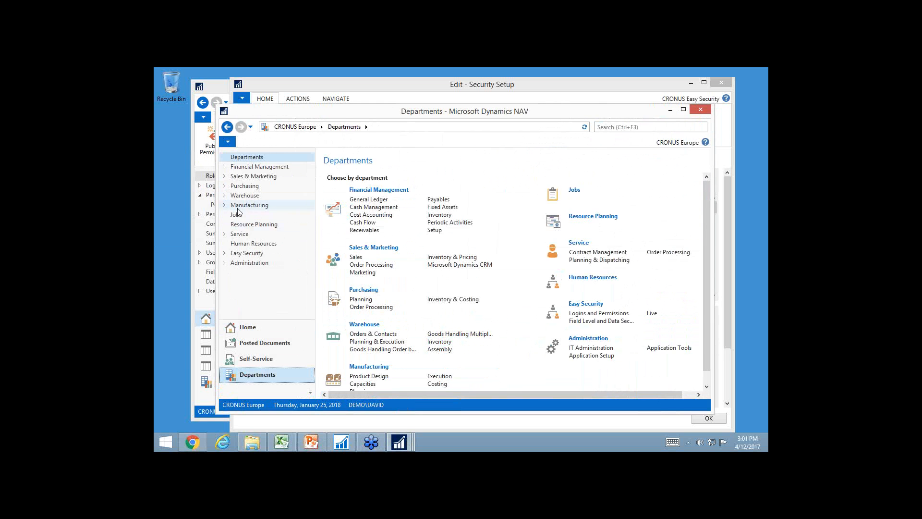
left_click(243, 168)
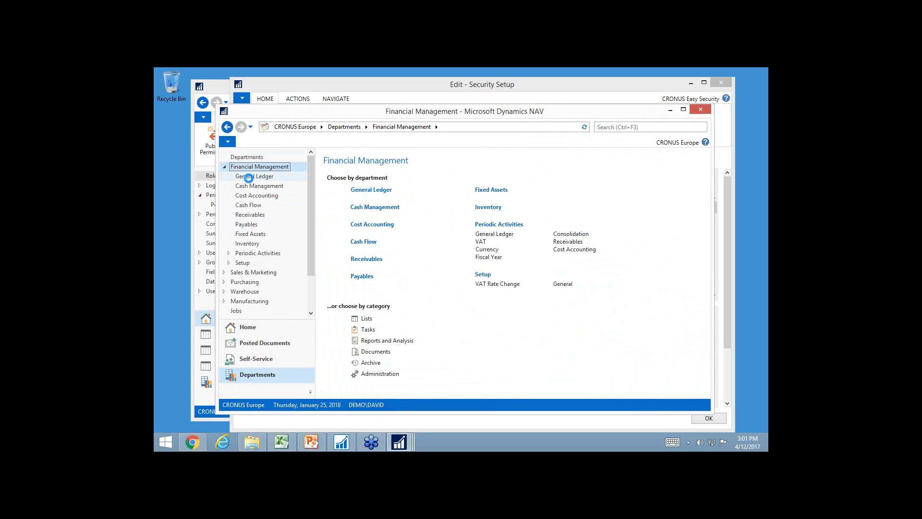
left_click(250, 178)
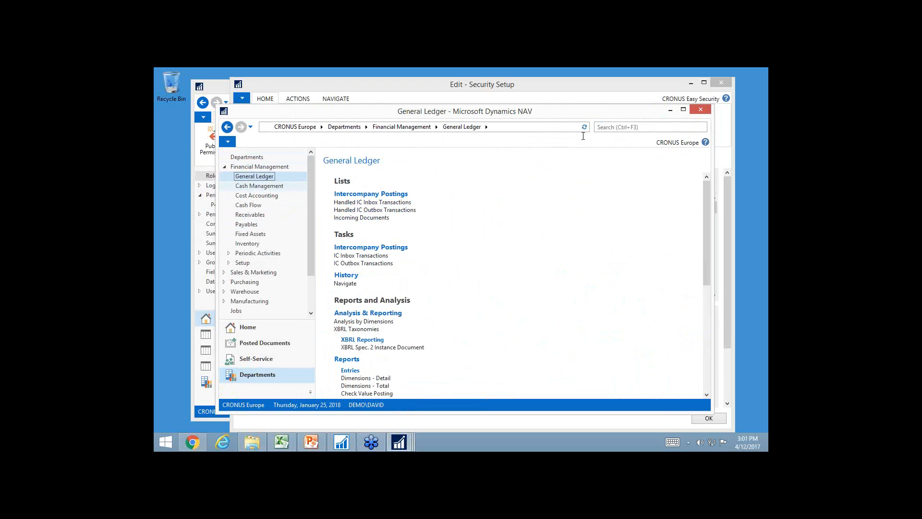
Close the test user's client, acknowledge the publishing message, and close Publish Permissions and the Security Setup
left_click(702, 112)
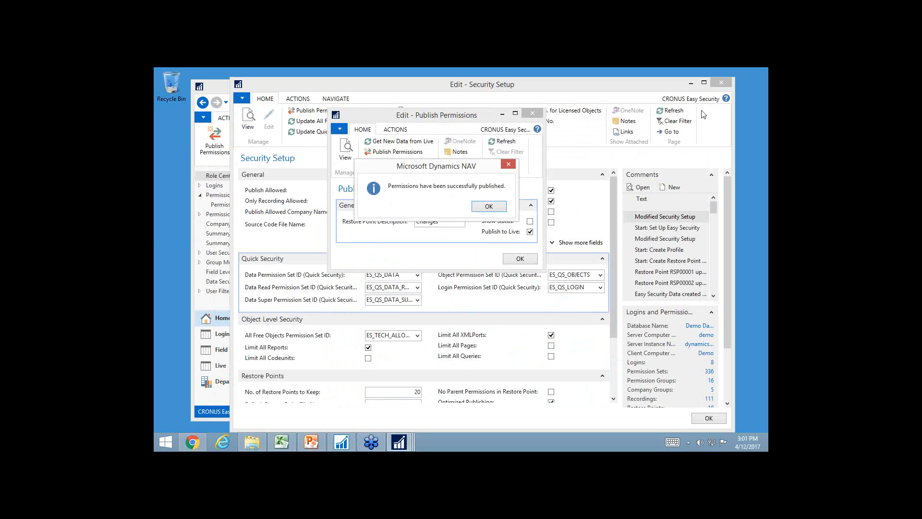
left_click(489, 207)
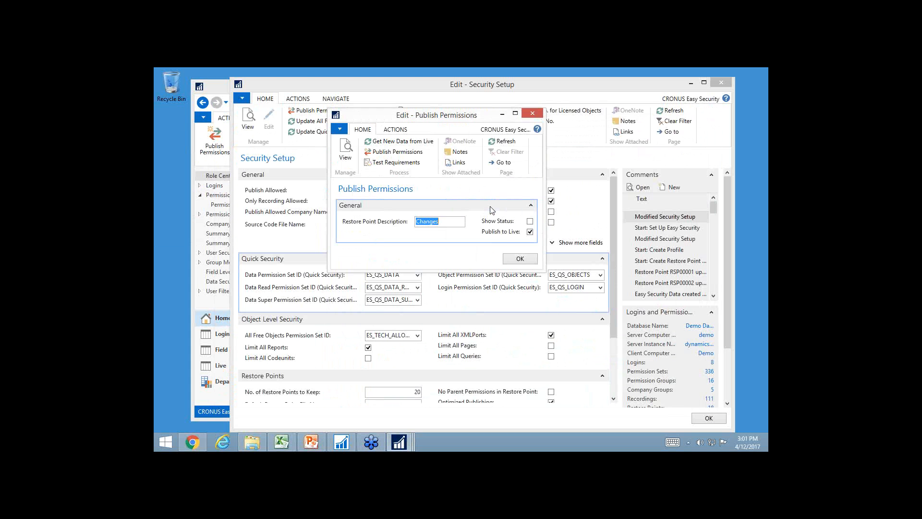
left_click(518, 261)
key("Escape")
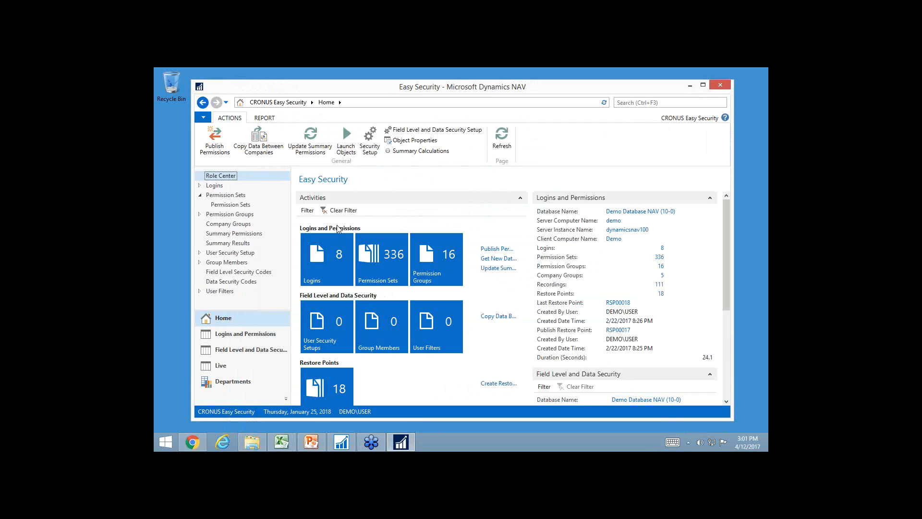
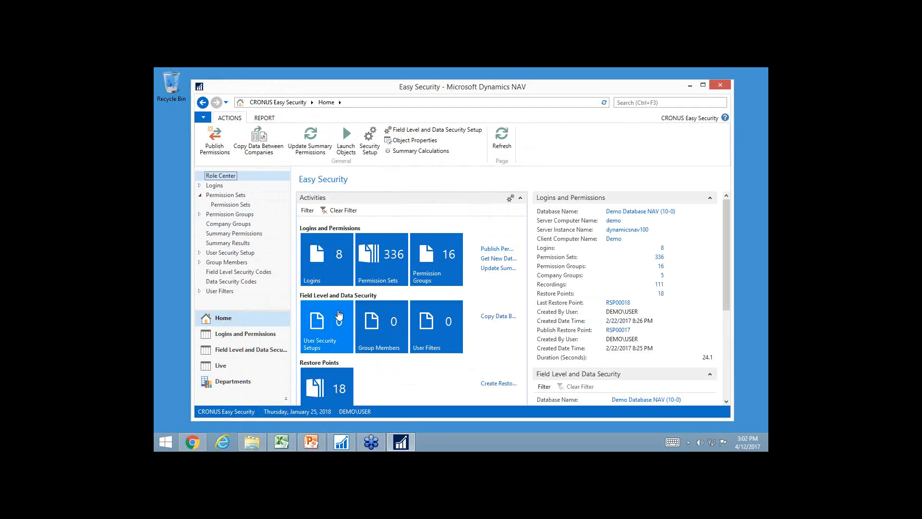
Open The Cannon Group PLC's card from the Order Processing customers, check whether Credit Limit (LCY) is editable, and close the card
left_click(223, 382)
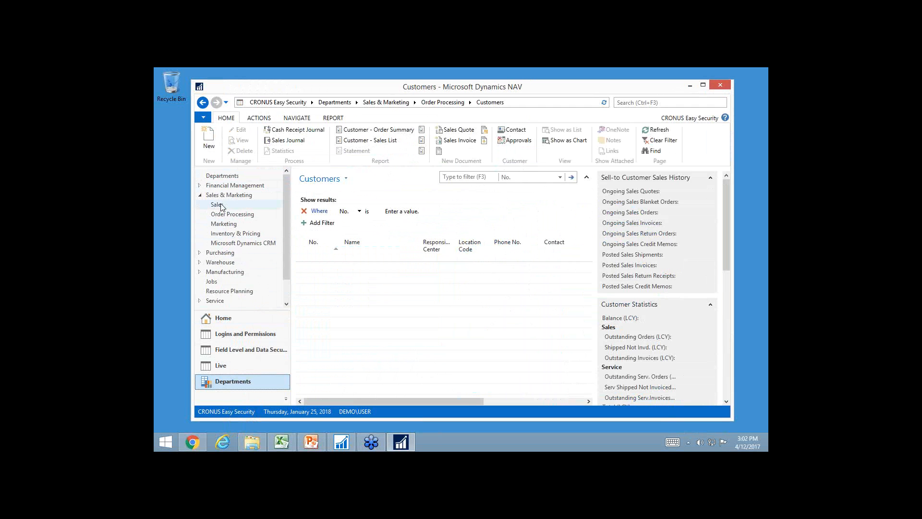
left_click(220, 215)
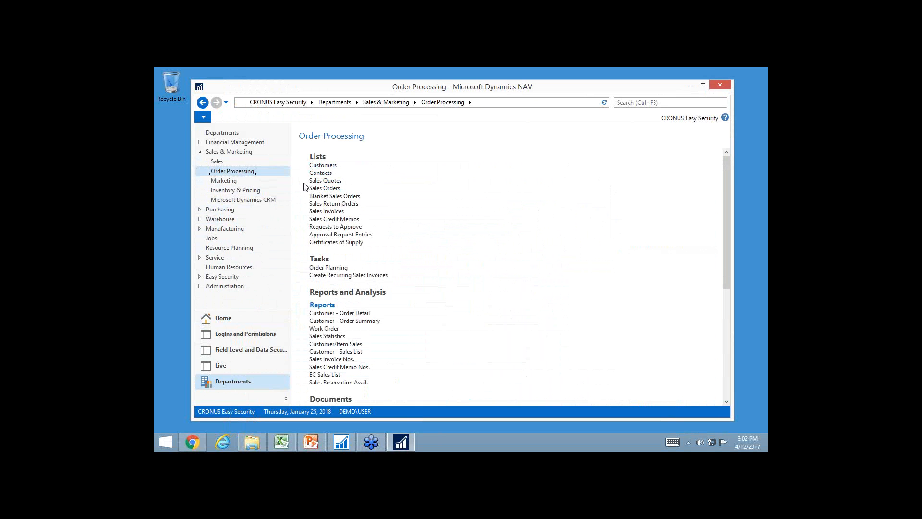
left_click(323, 166)
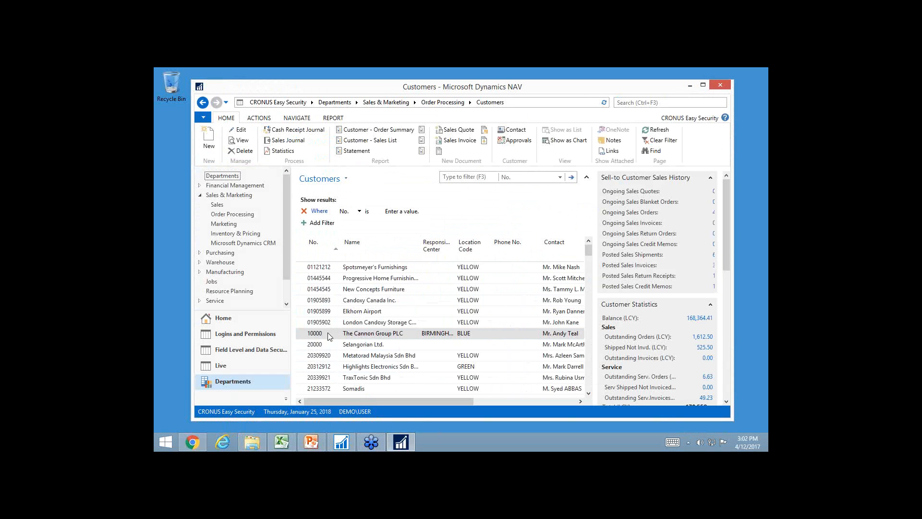
double_click(327, 332)
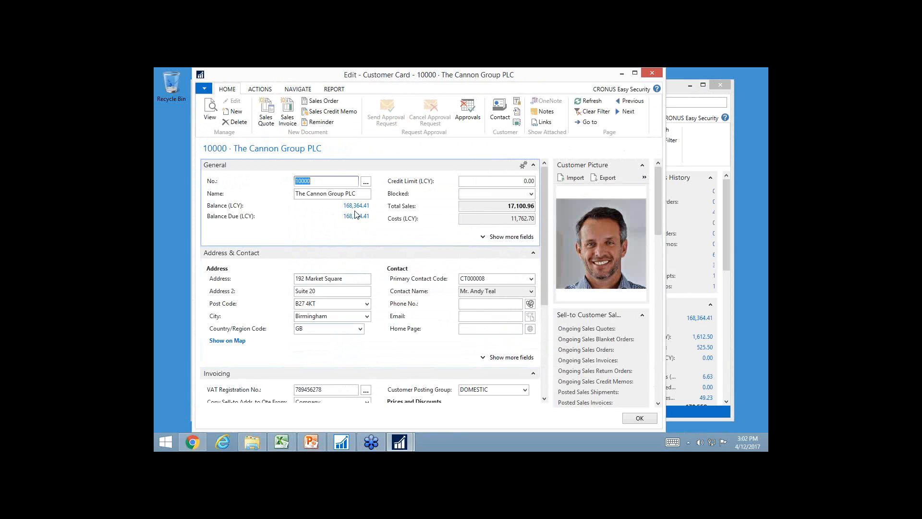
left_click(512, 180)
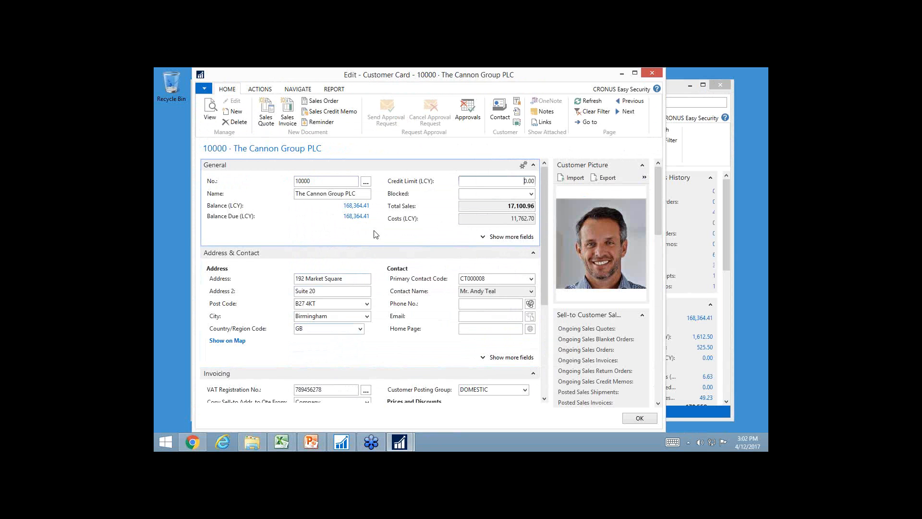
key("Escape")
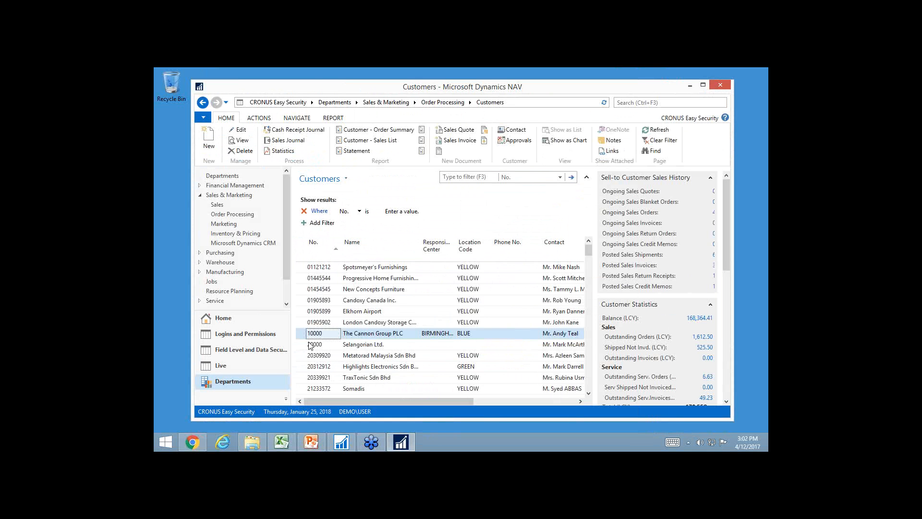
Create a User Security Setup line with a blank User ID for source table 18, Customer
left_click(229, 320)
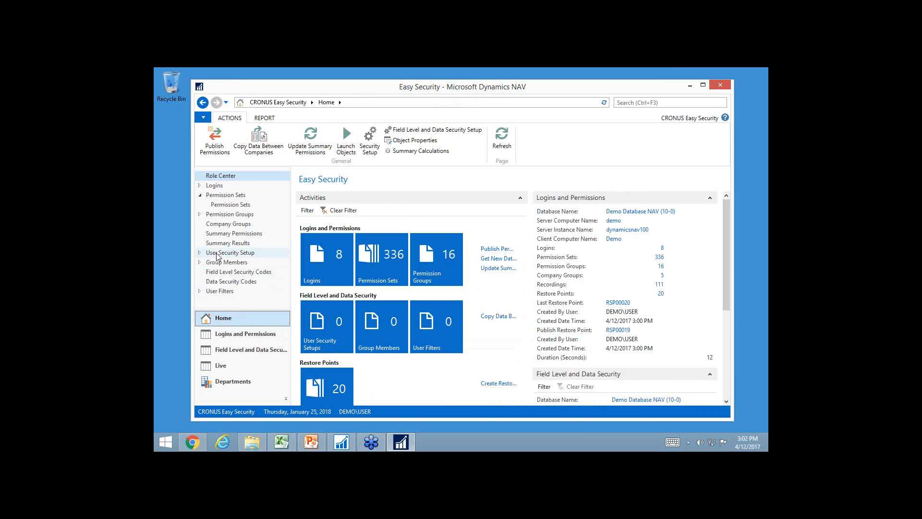
left_click(217, 253)
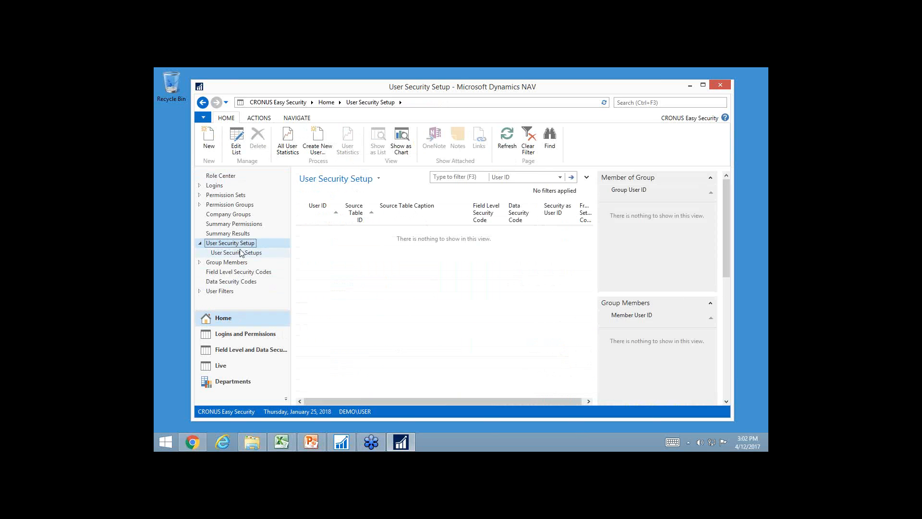
left_click(210, 150)
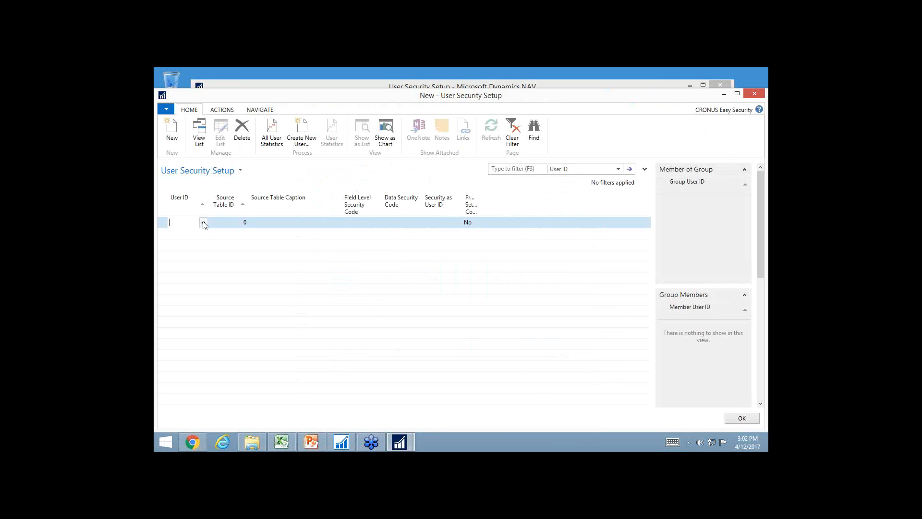
key("Tab")
type("18")
key("Tab")
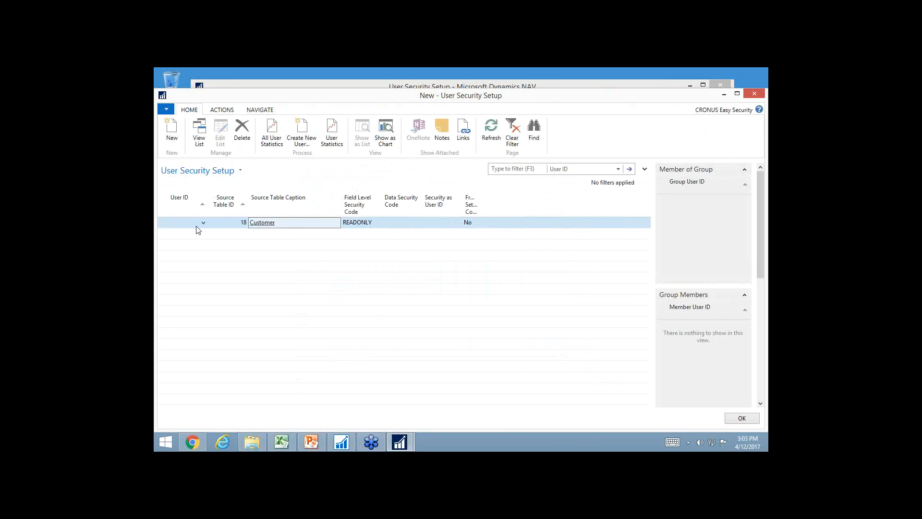
Go back to the Customers list, check whether Address 2 is editable on The Cannon Group PLC's card, and close it
left_click(290, 87)
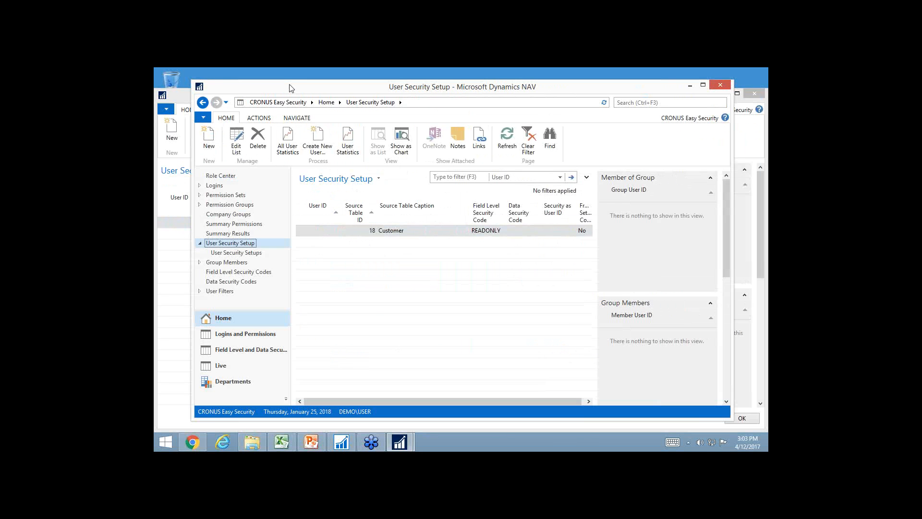
left_click(230, 381)
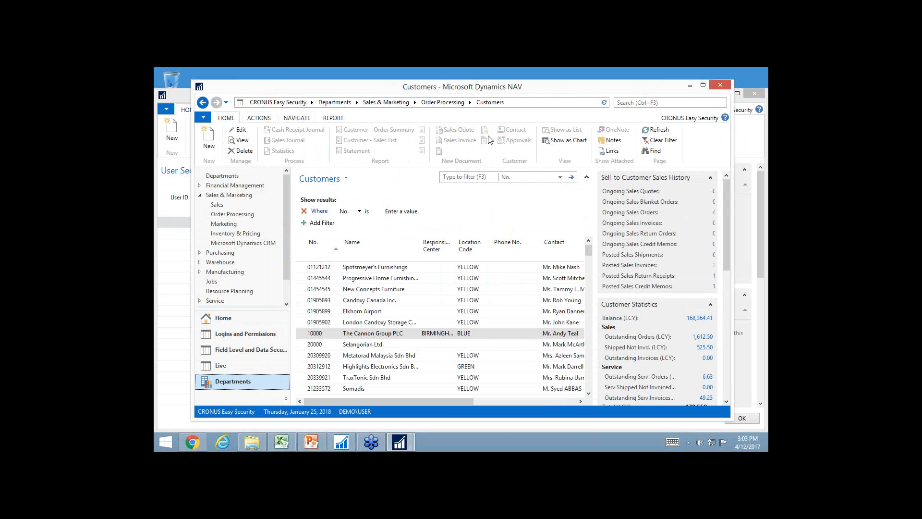
left_click(368, 337)
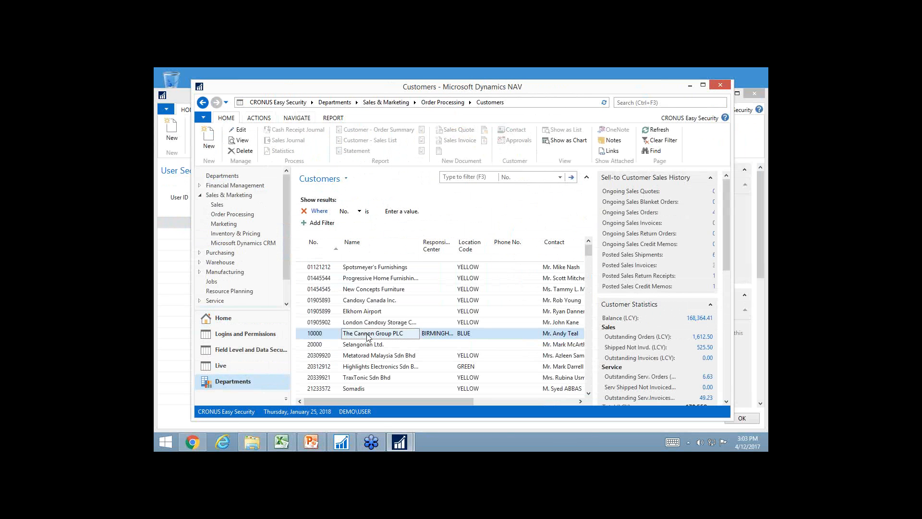
double_click(368, 336)
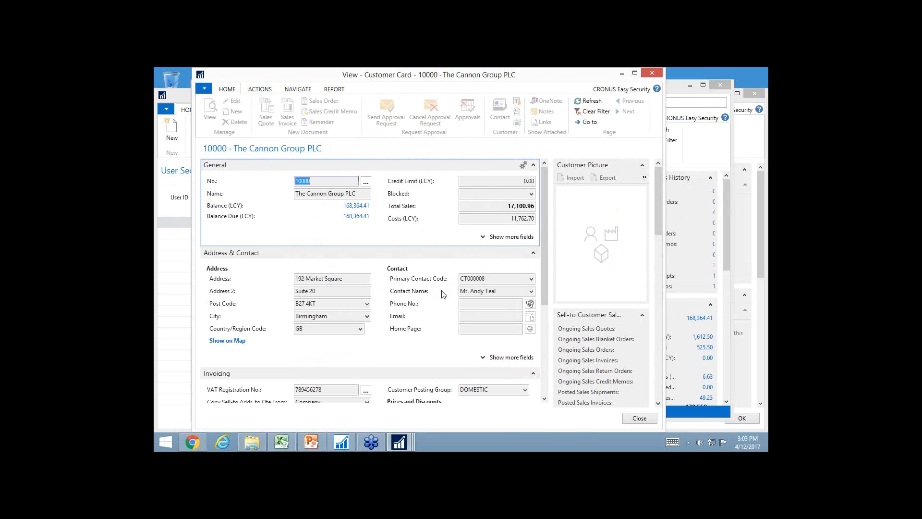
left_click(326, 291)
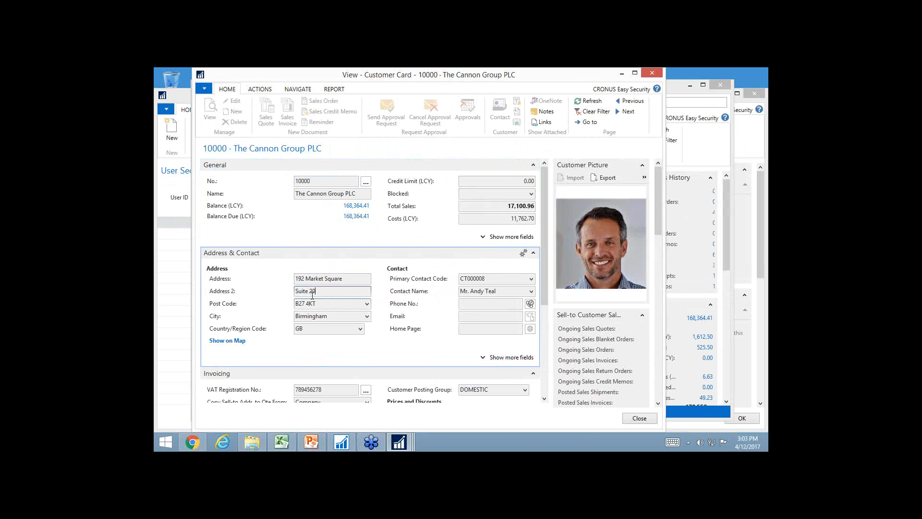
key("Escape")
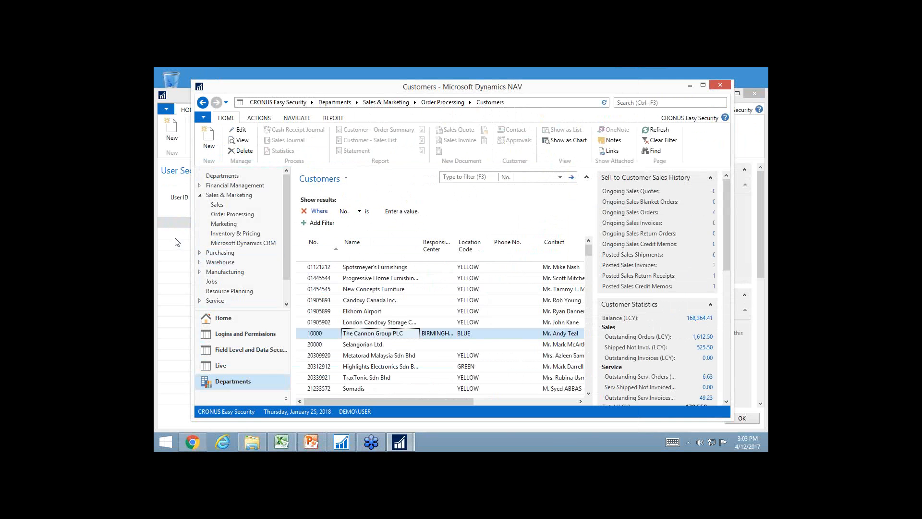
Add a second User Security Setup line for user DEMO\USER with source table 18
left_click(175, 234)
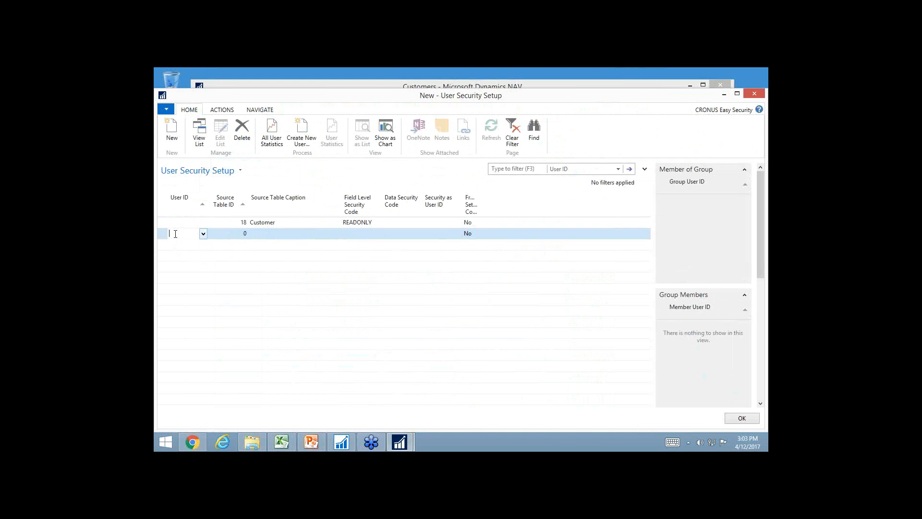
left_click(204, 234)
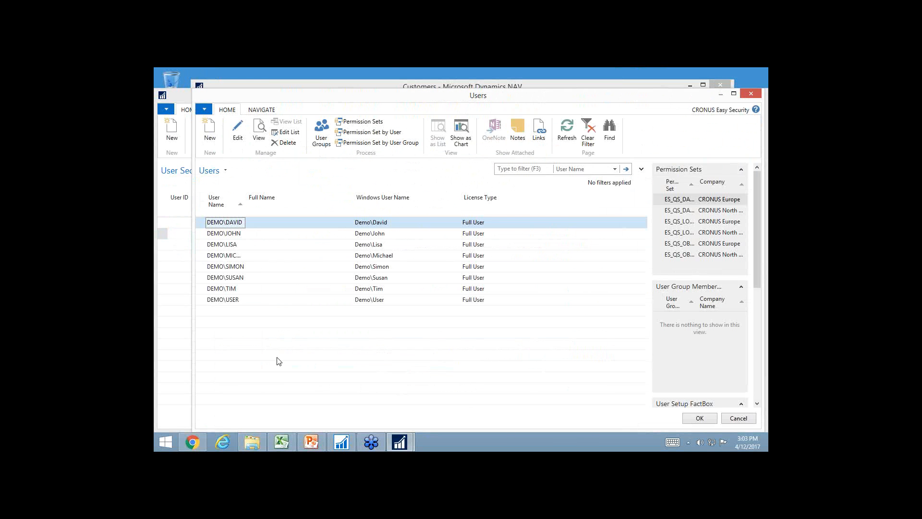
left_click(238, 300)
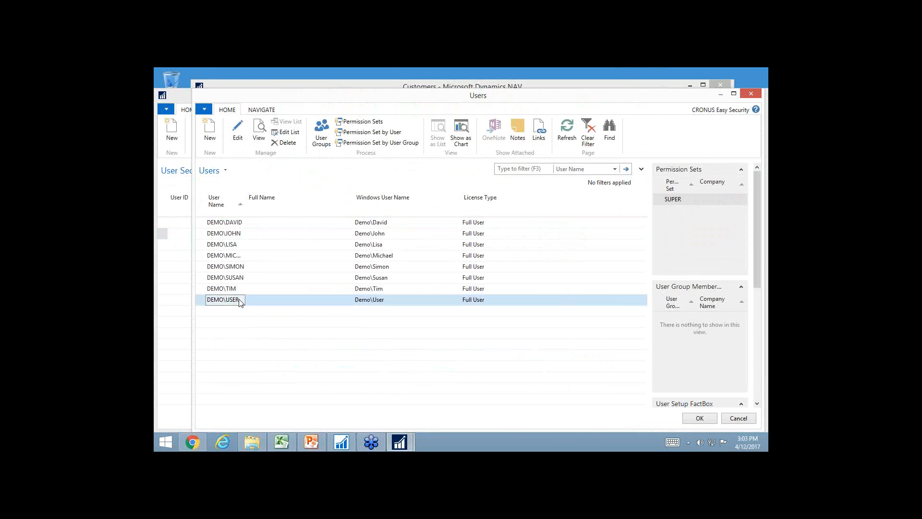
double_click(239, 301)
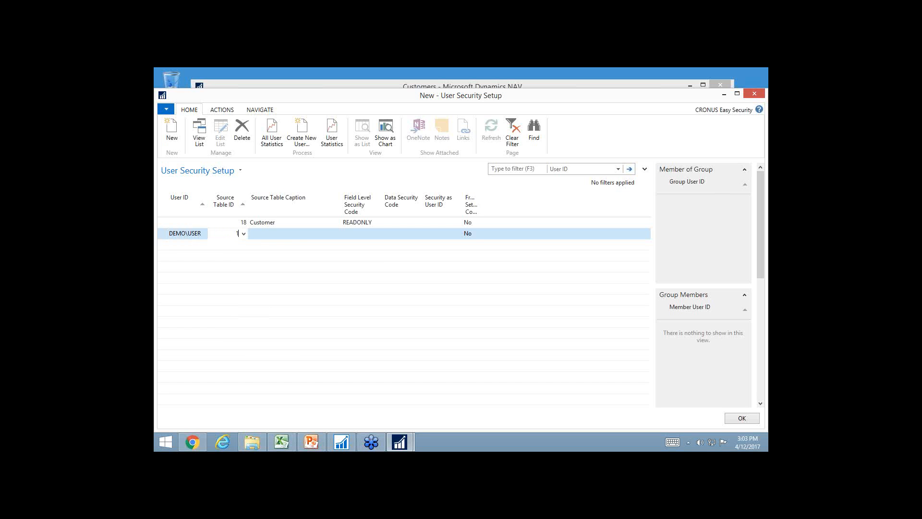
type("18")
key("Tab")
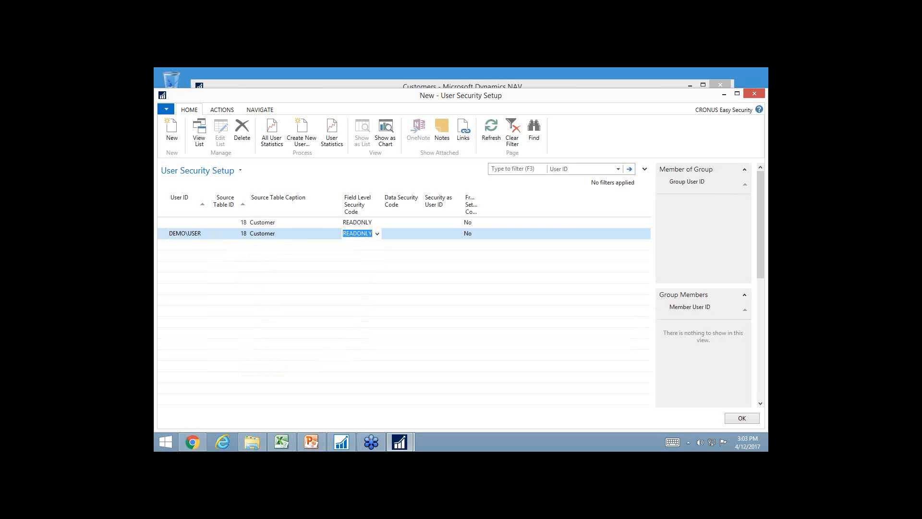
Clear the DEMO\USER line's field level security code and create a new code ADDRESS for table 18, copying permissions from the default
key("BackSpace")
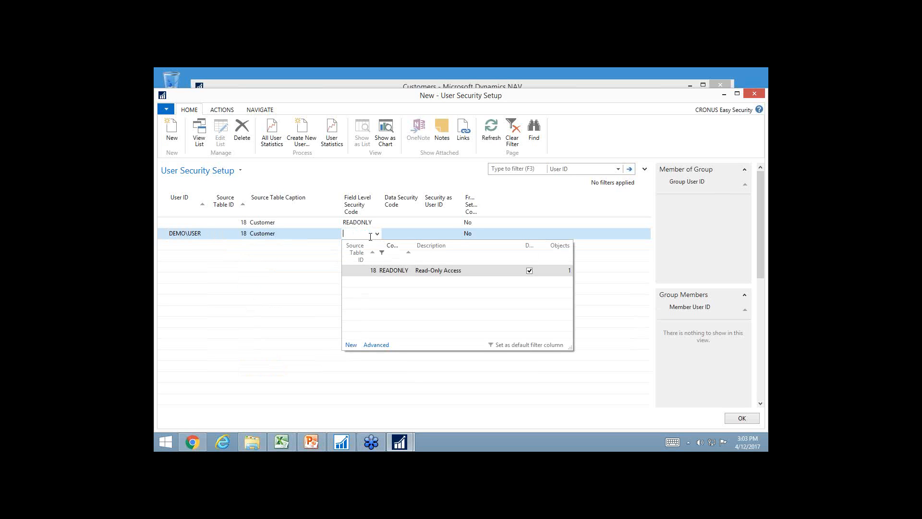
left_click(351, 344)
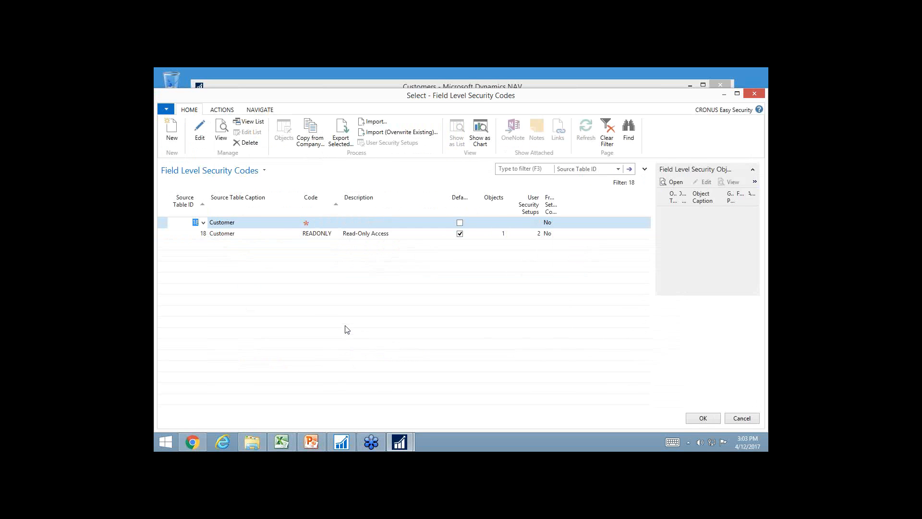
left_click(326, 225)
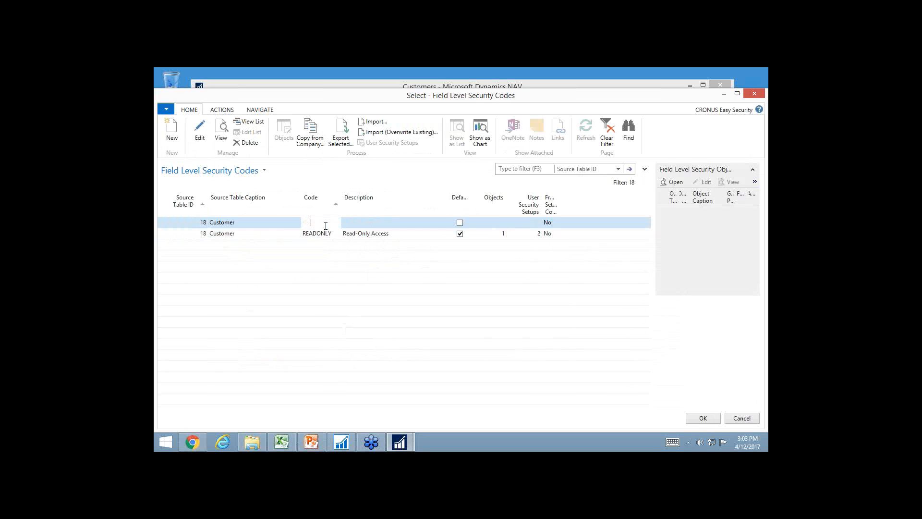
type("address")
key("Tab")
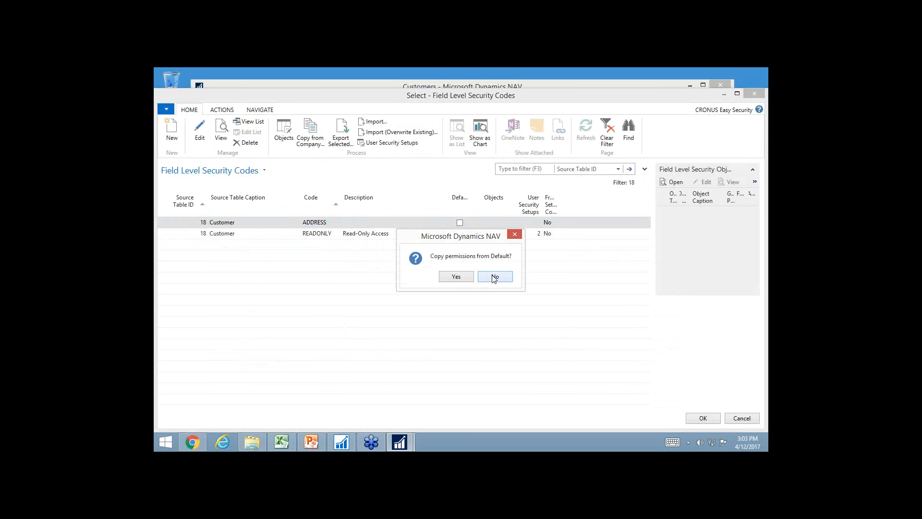
left_click(461, 278)
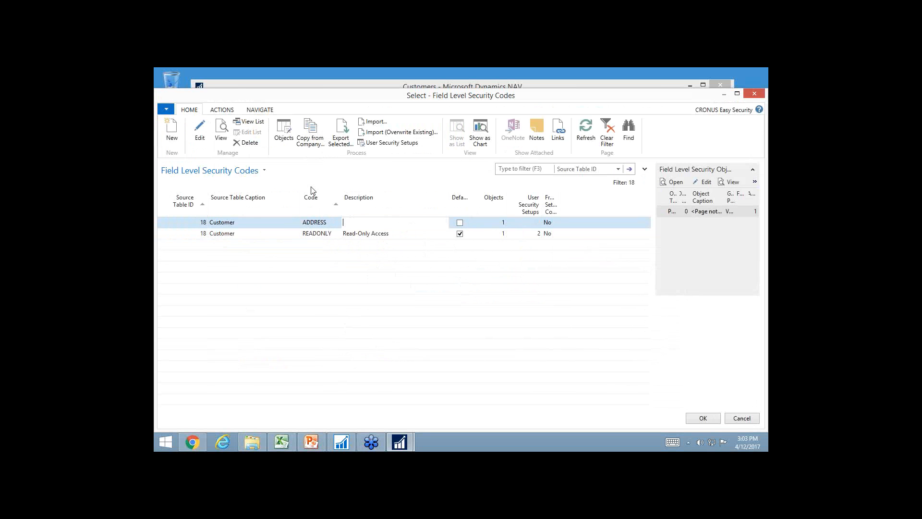
Open the ADDRESS code's objects and add page 21, Customer Card, with general permission Edit
left_click(281, 130)
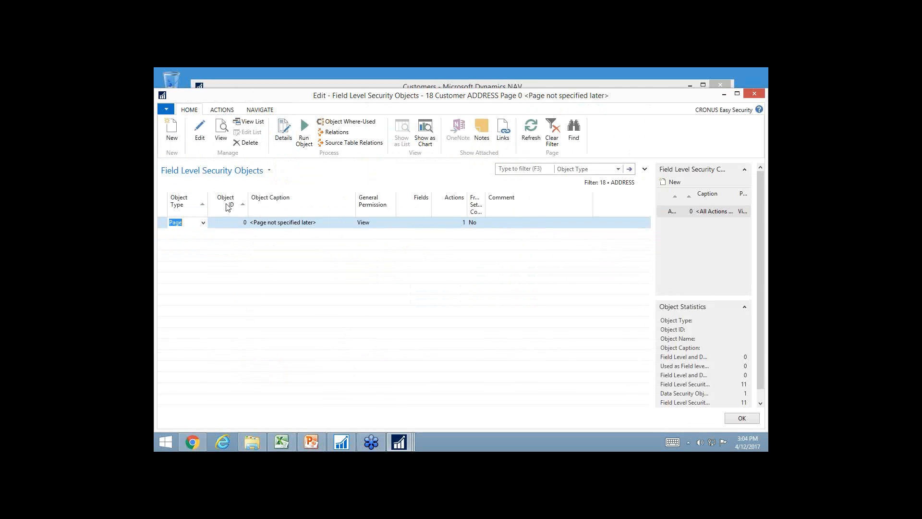
left_click(392, 224)
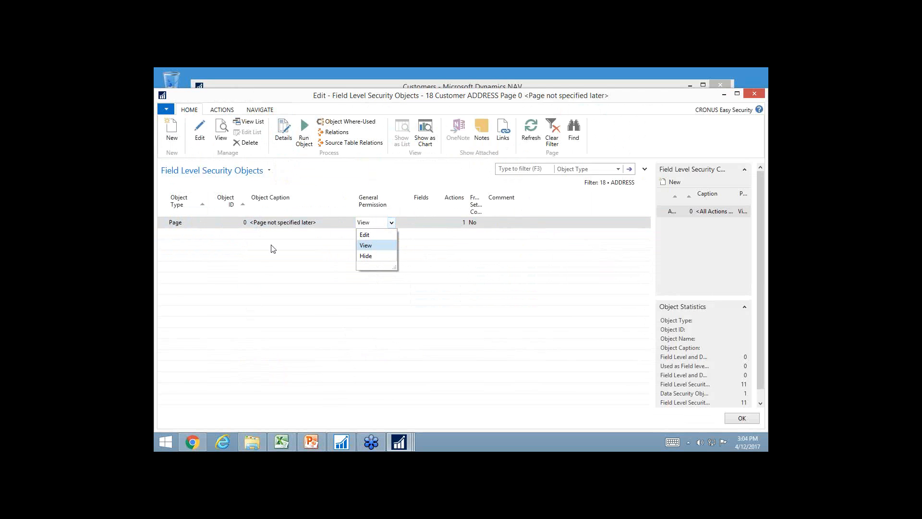
left_click(243, 235)
left_click(244, 235)
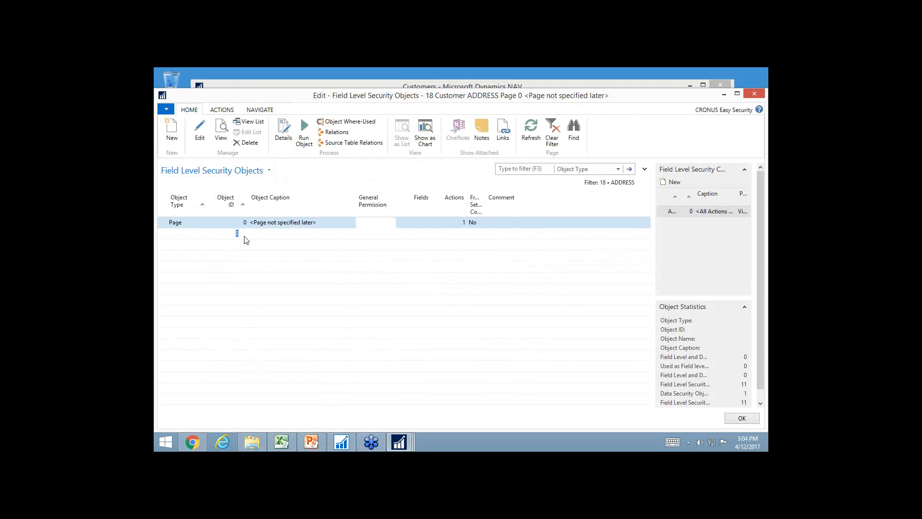
left_click(244, 235)
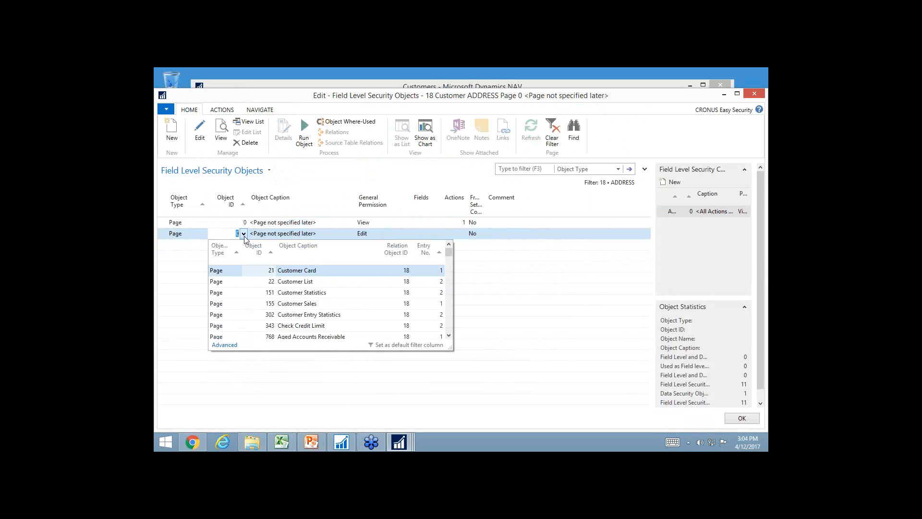
left_click(312, 271)
key("Tab")
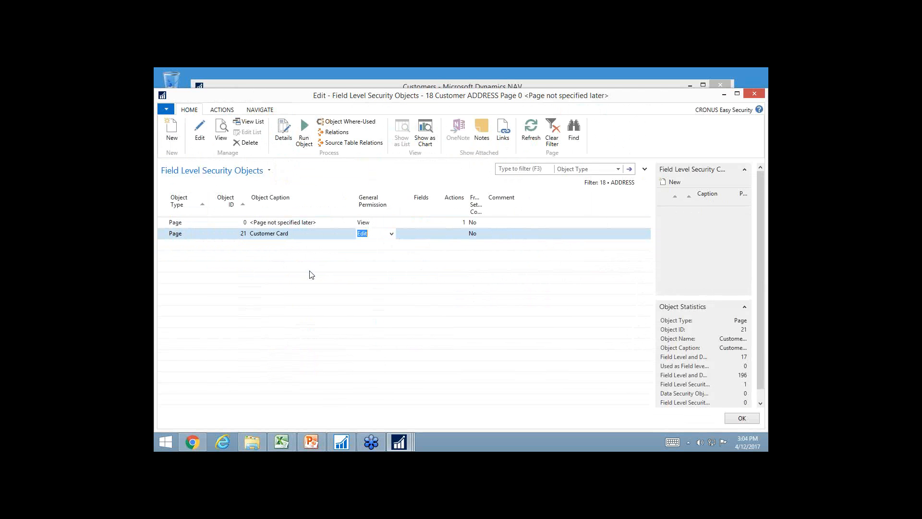
key("Tab")
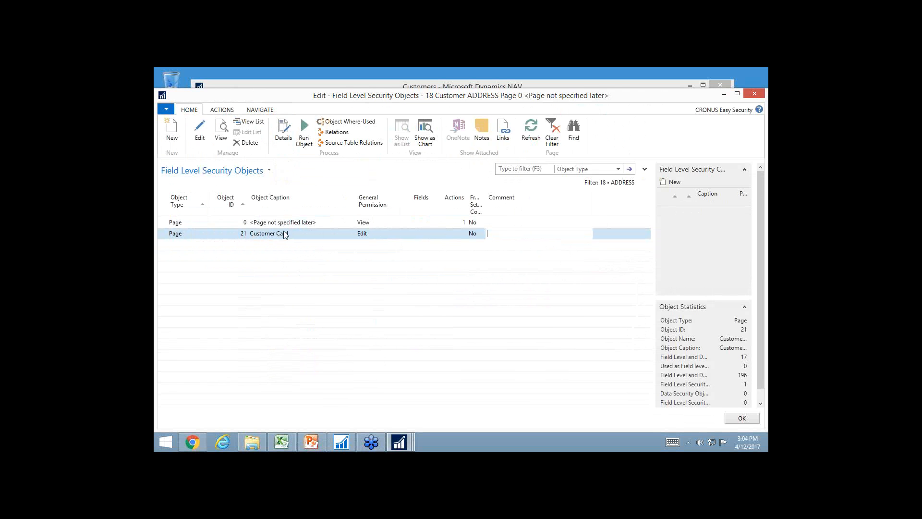
Open the Customer Card object's details and set the permission for all fields not specifically controlled to View
left_click(289, 130)
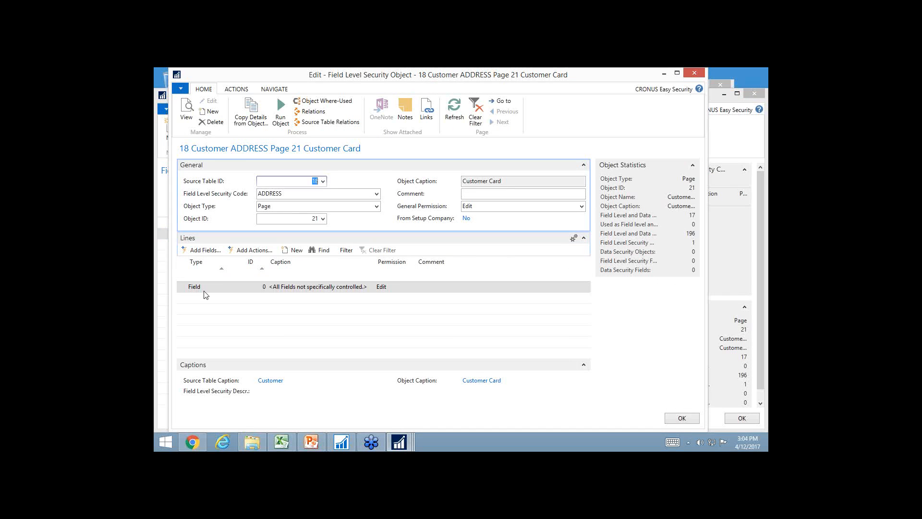
left_click(412, 289)
left_click(411, 287)
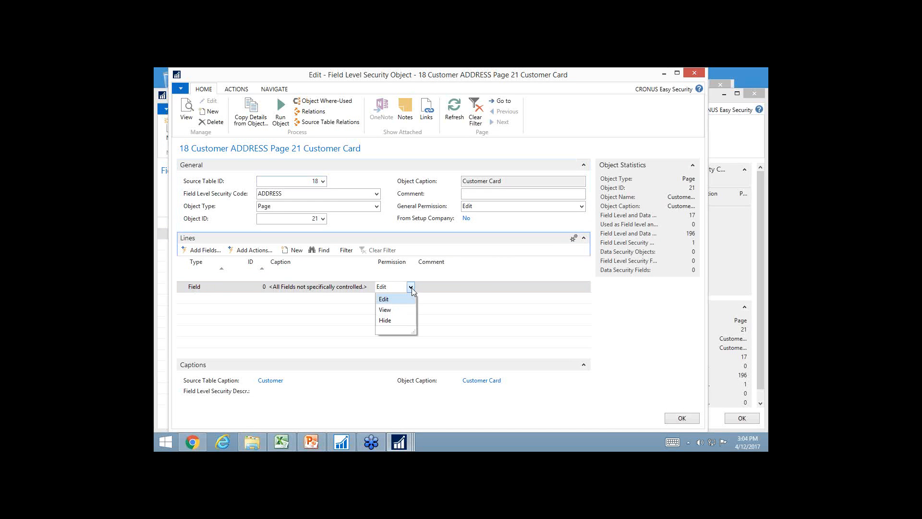
left_click(385, 310)
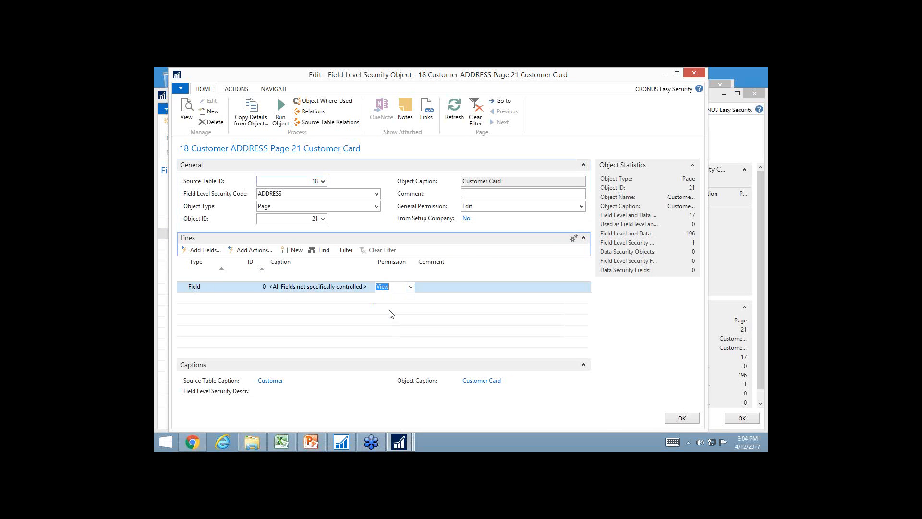
Add the fields Name, Name 2, Address, Address 2, City, Contact and Phone No. to the Customer Card lines with permission Edit
key("Down")
key("Up")
key("Left")
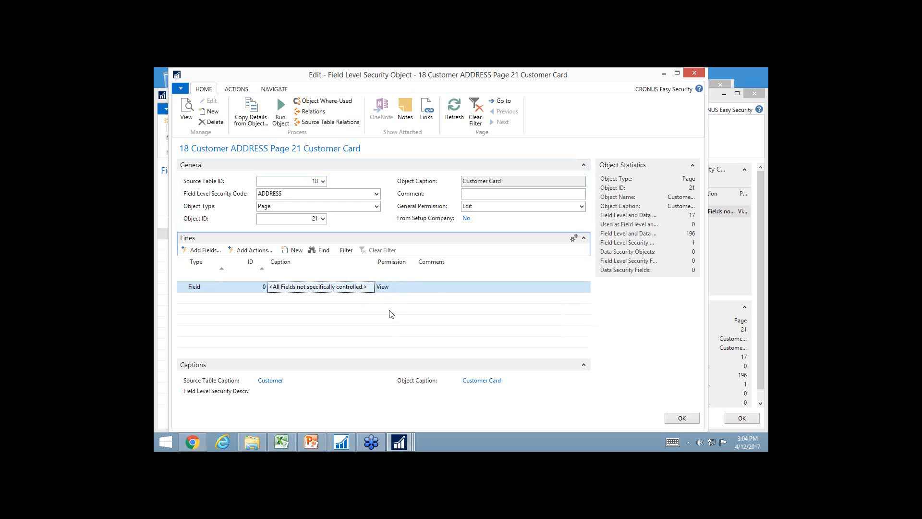
key("Left")
key("Left")
key("Down")
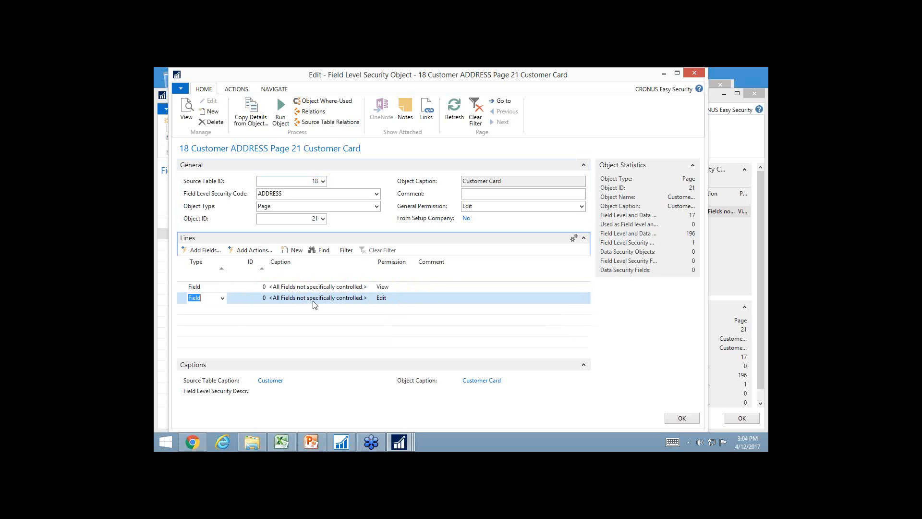
left_click(206, 251)
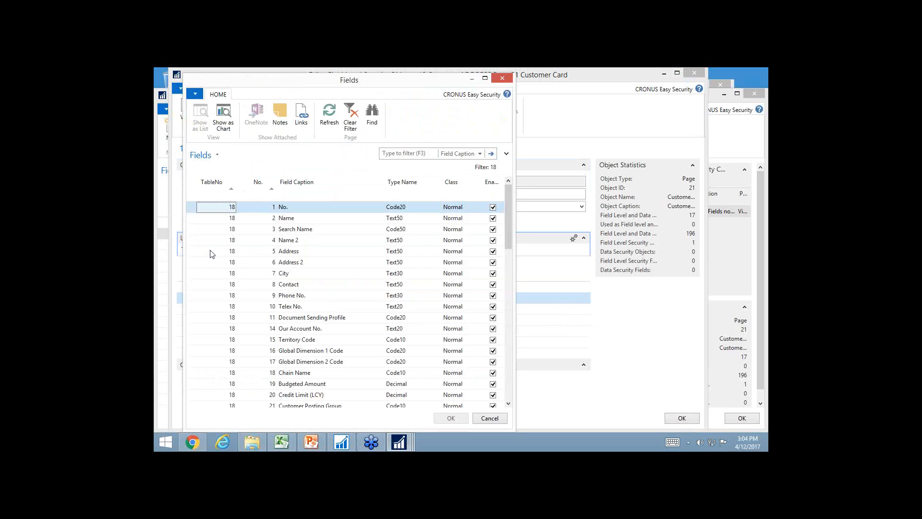
left_click(296, 220)
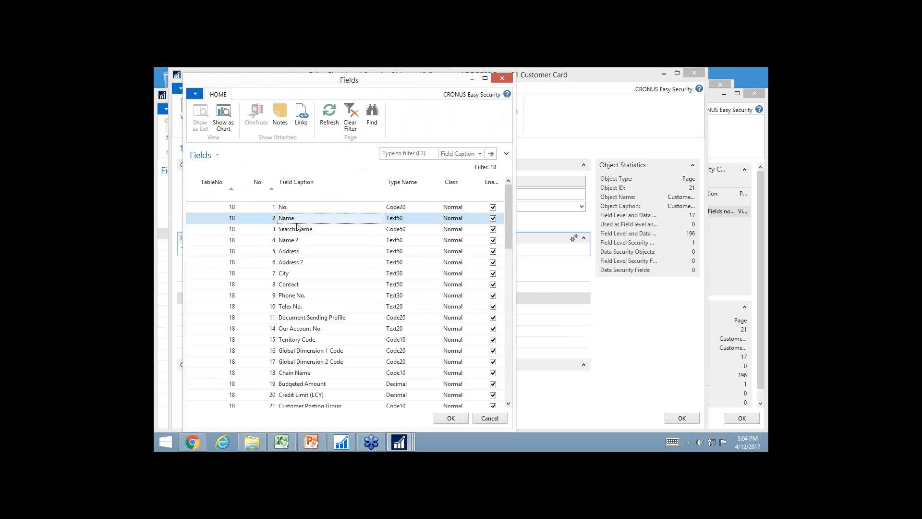
left_click(295, 241, "ctrl")
left_click(297, 251, "ctrl")
left_click(299, 262, "ctrl")
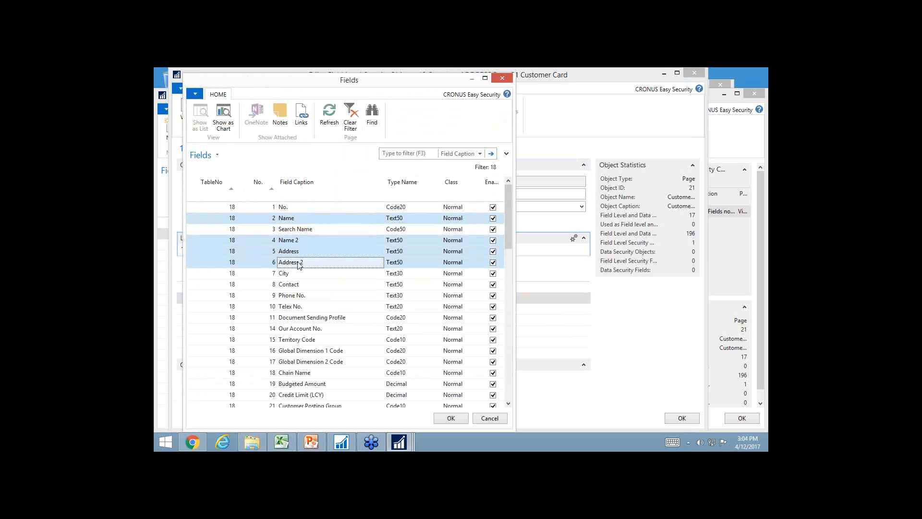
left_click(297, 275, "ctrl")
left_click(296, 285, "ctrl")
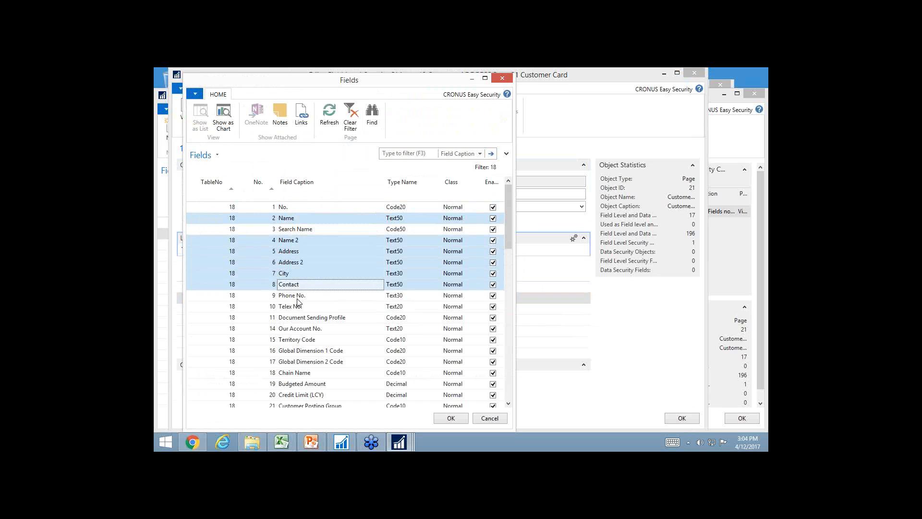
left_click(298, 299, "ctrl")
left_click(451, 418)
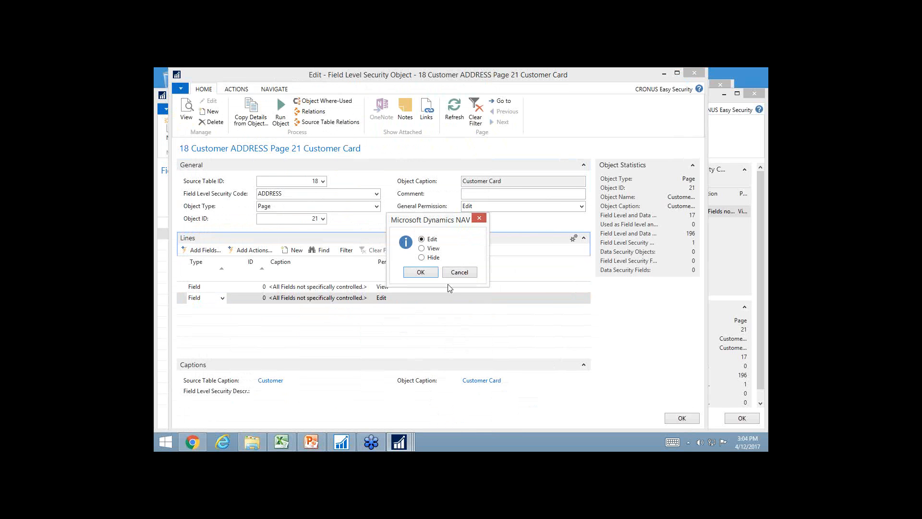
left_click(426, 273)
left_click(429, 267)
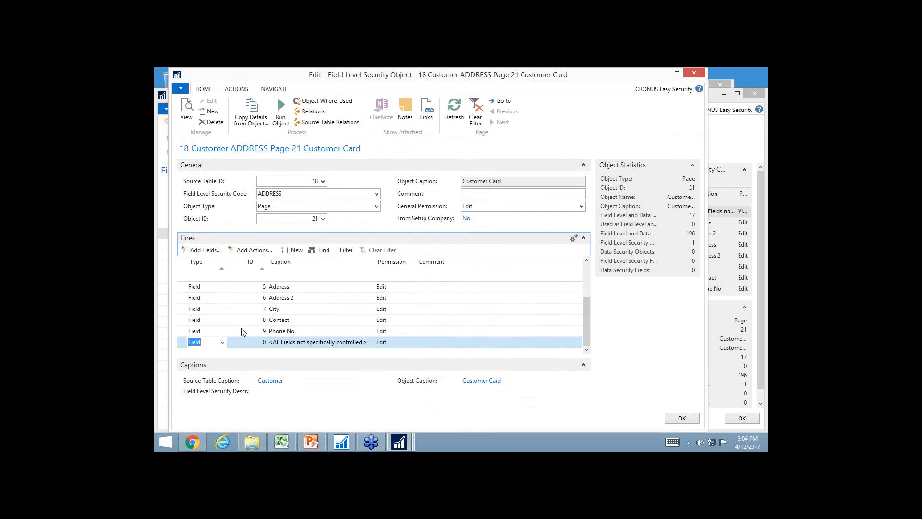
Filter the field captions by "bal" and add all the matching fields to the Customer Card lines with permission Hide
left_click(201, 250)
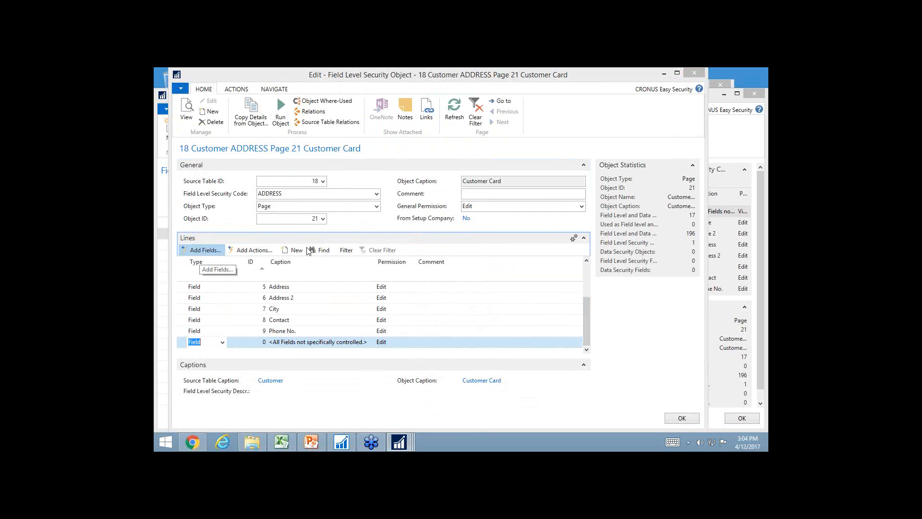
left_click(402, 153)
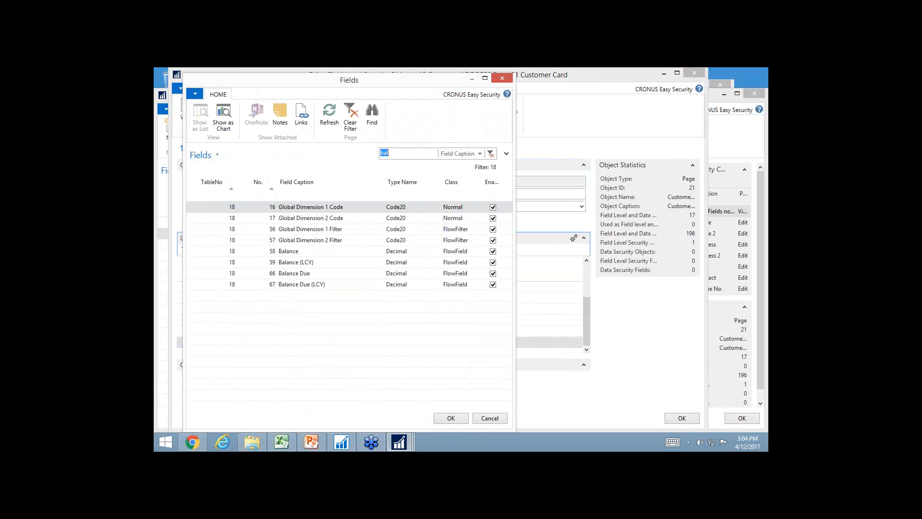
left_click(195, 196)
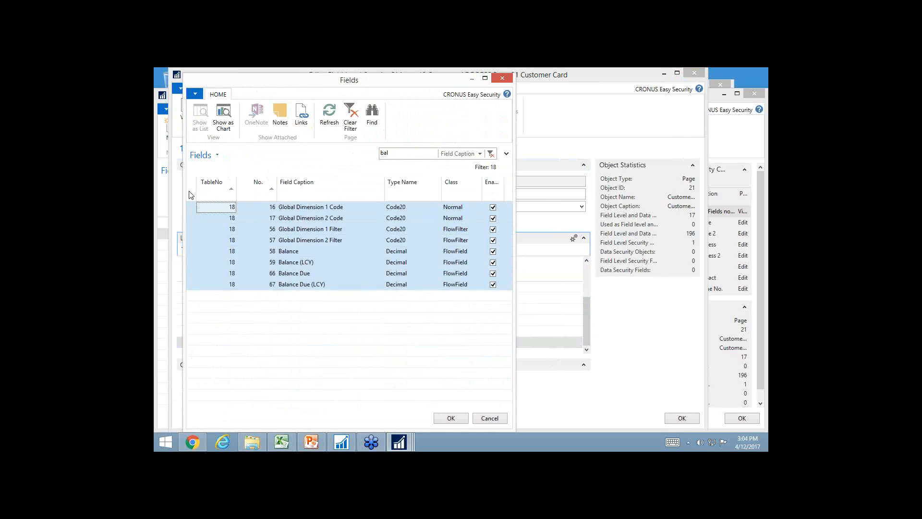
left_click(458, 418)
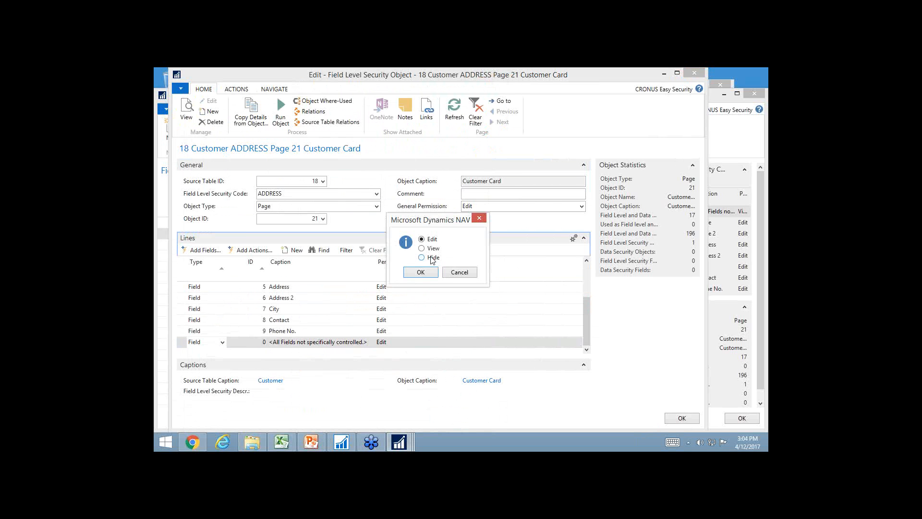
left_click(427, 272)
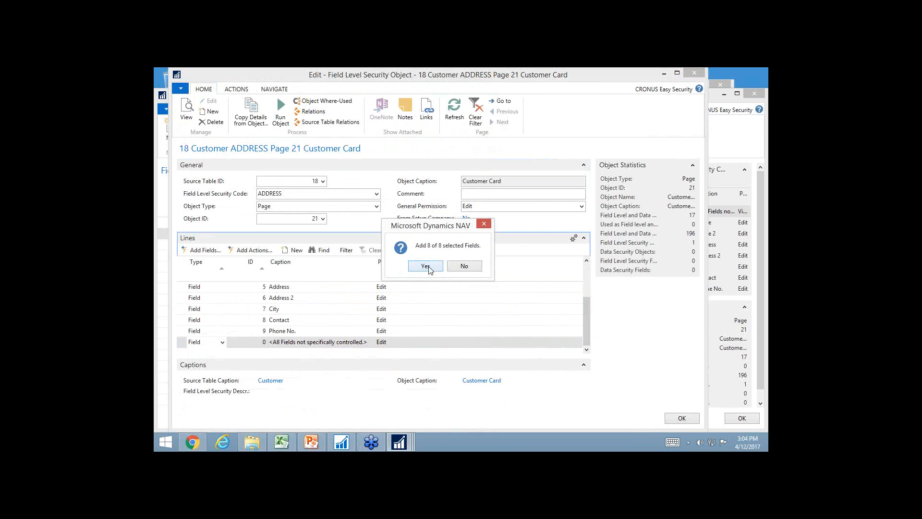
left_click(426, 266)
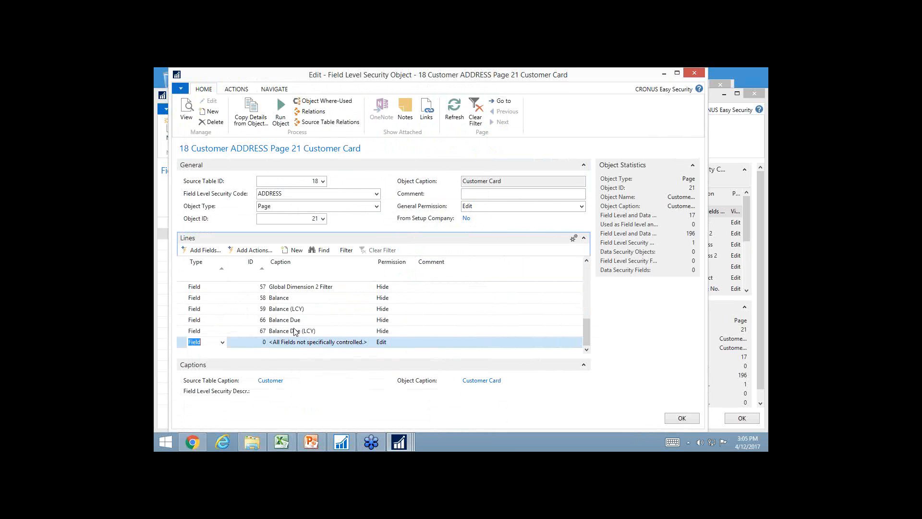
Add an Action line covering all actions not specifically controlled and set its permission to Hide
scroll(307, 317, "up", 2)
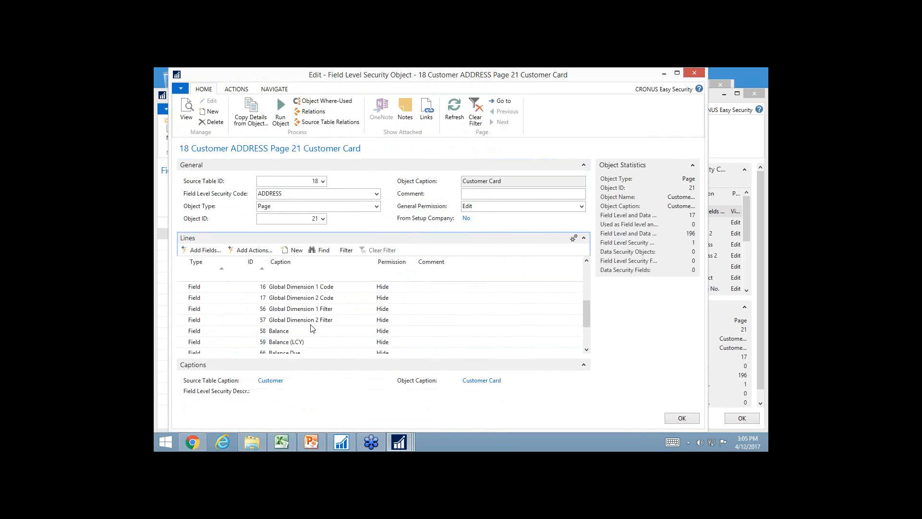
scroll(313, 328, "down", 1)
scroll(286, 321, "down", 1)
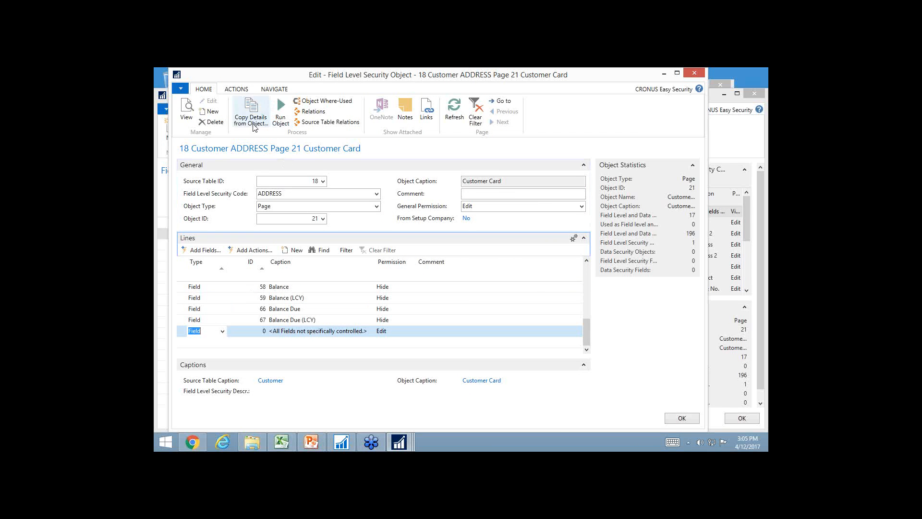
left_click(222, 332)
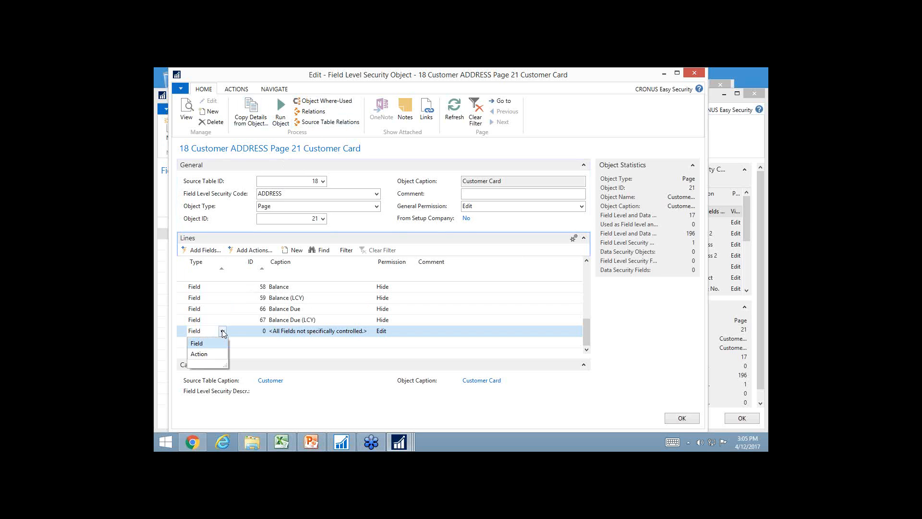
left_click(202, 354)
left_click(404, 334)
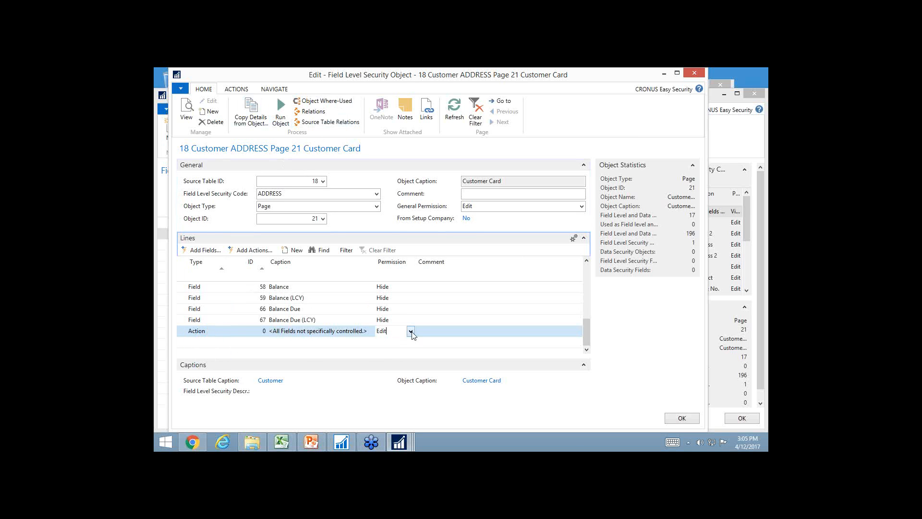
left_click(411, 331)
left_click(385, 365)
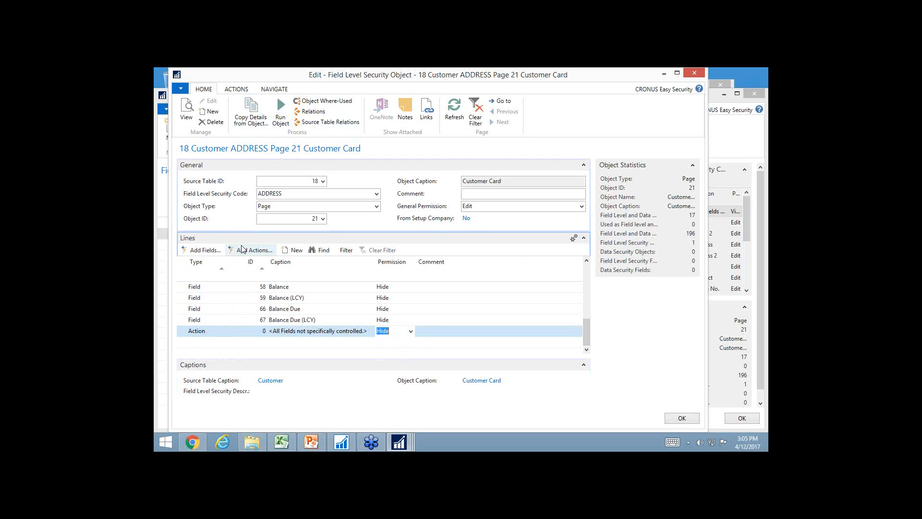
Add the Statistics, Ledger Entries and Ship-to Addresses actions to the Customer Card lines with permission Edit
left_click(253, 252)
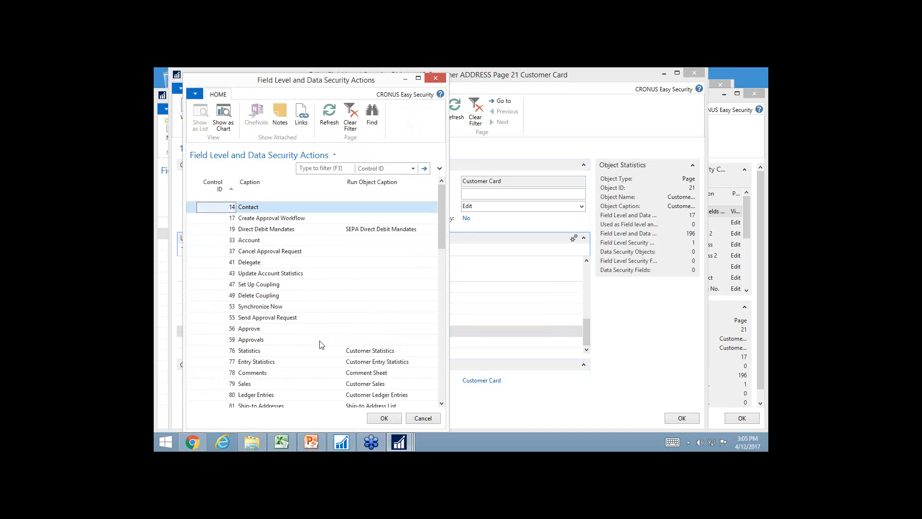
scroll(303, 360, "down", 2)
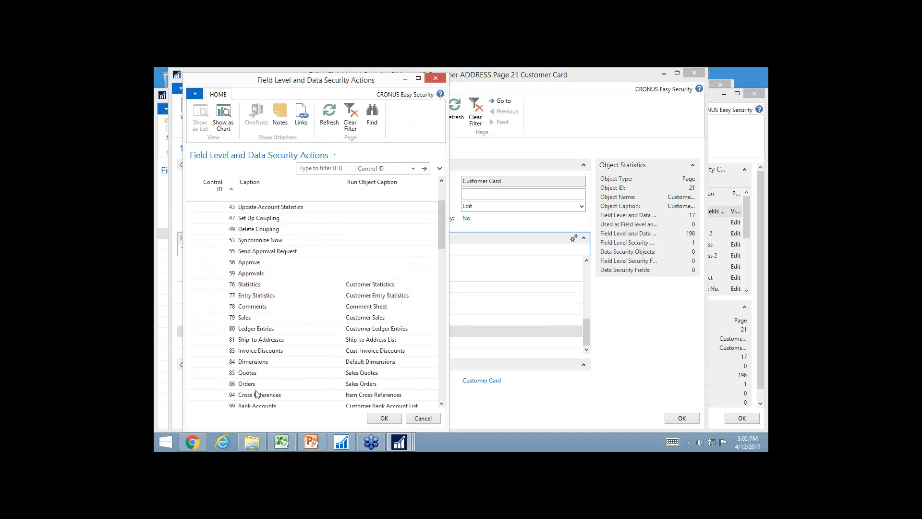
left_click(259, 340)
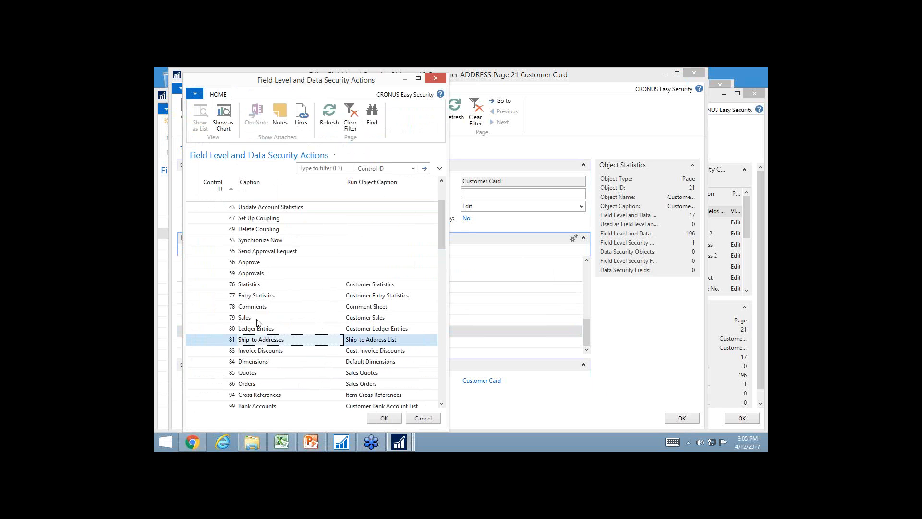
left_click(251, 329, "shift")
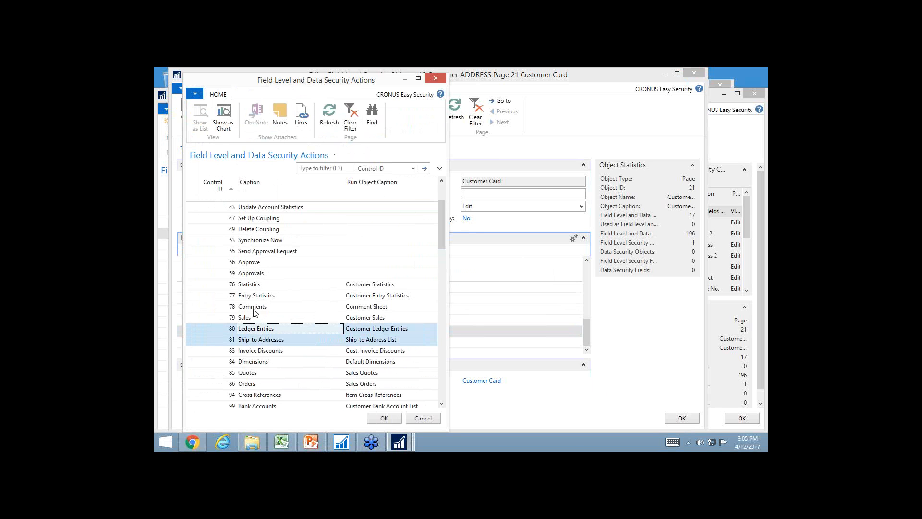
left_click(250, 286, "ctrl")
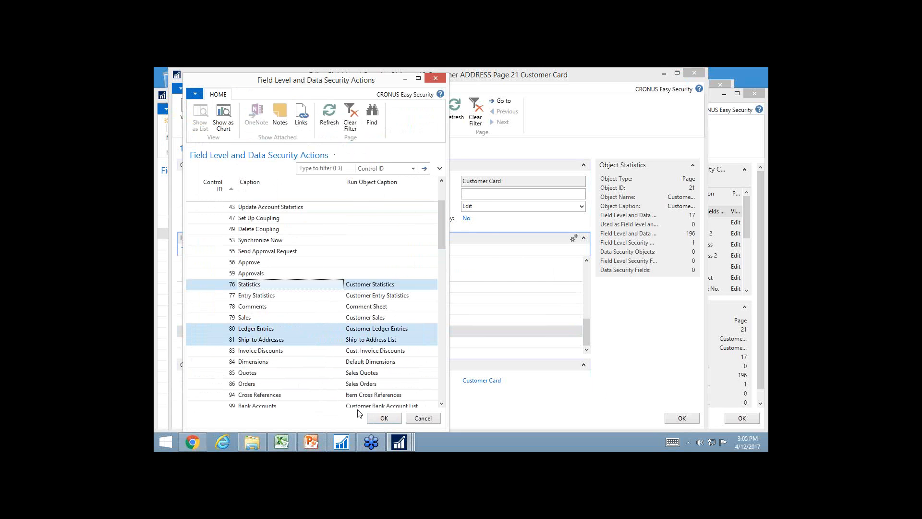
left_click(384, 419)
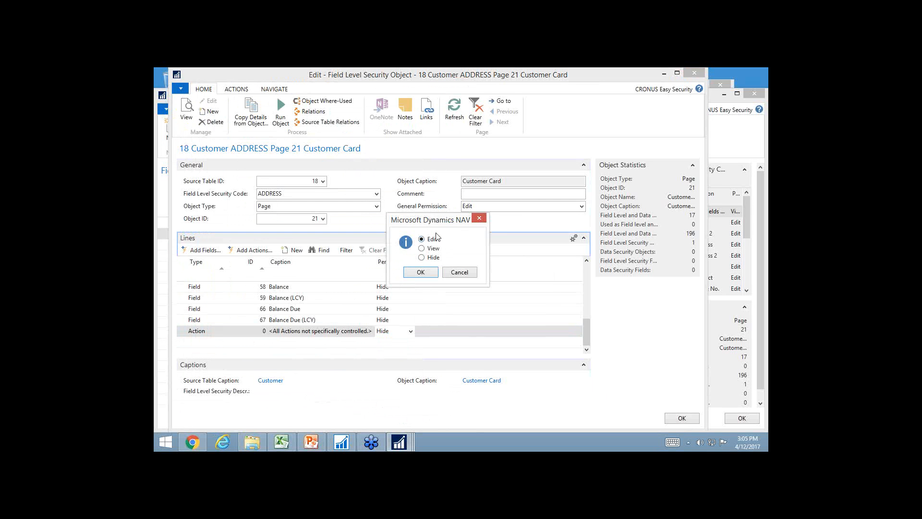
left_click(427, 273)
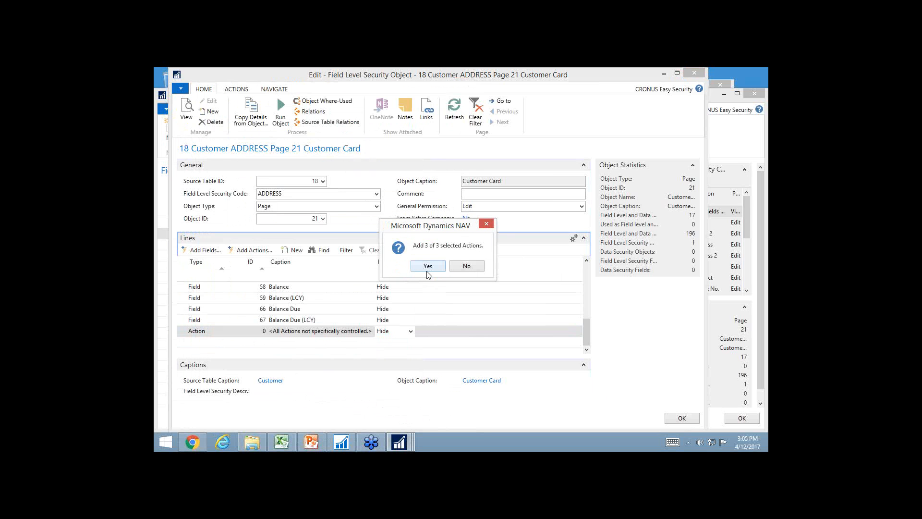
left_click(428, 267)
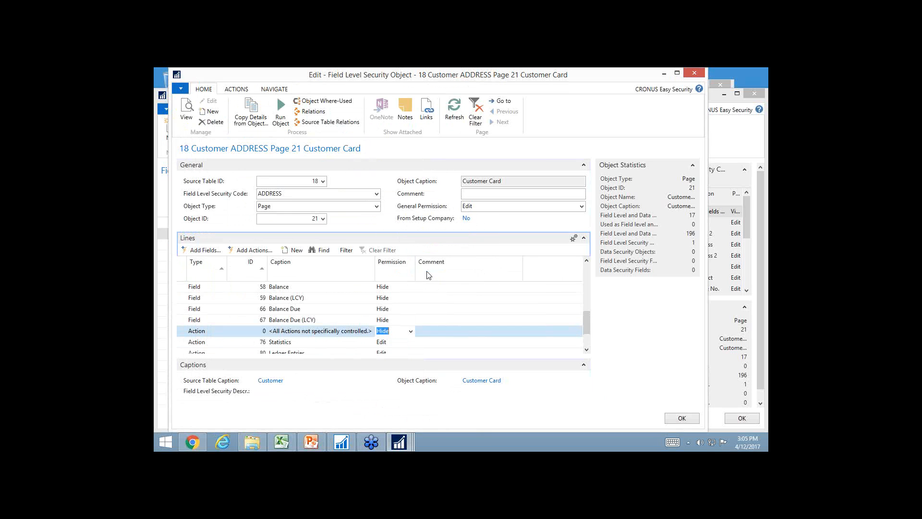
Set the permission of the Ledger Entries action line to View
key("Down")
key("Down")
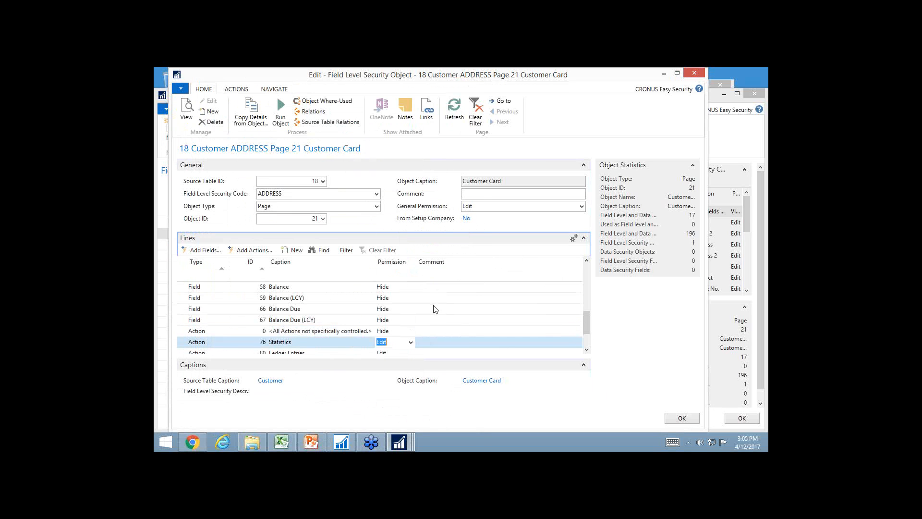
type("v")
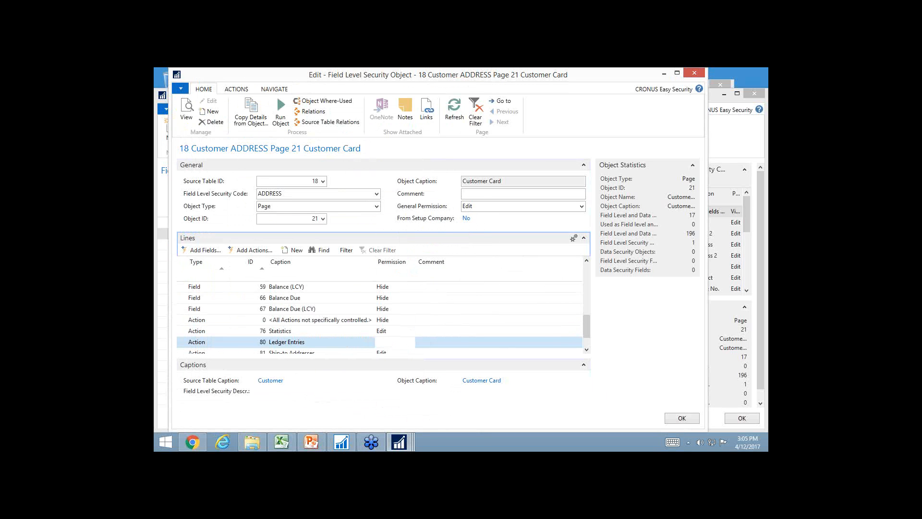
key("Up")
key("Up")
key("Down")
key("Down")
key("Down")
key("Up")
key("Up")
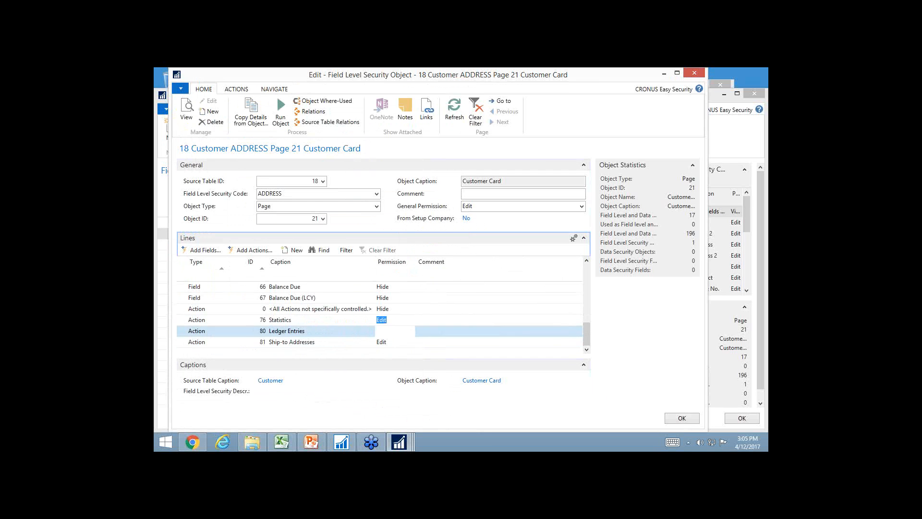
key("shift+Tab")
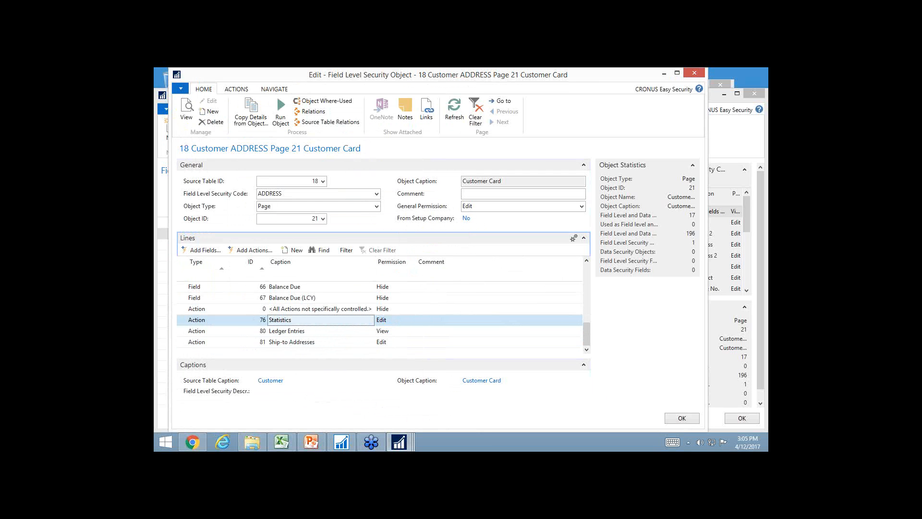
Close the ADDRESS code's object setup and assign the ADDRESS code to the DEMO\USER line in User Security Setup
key("Escape")
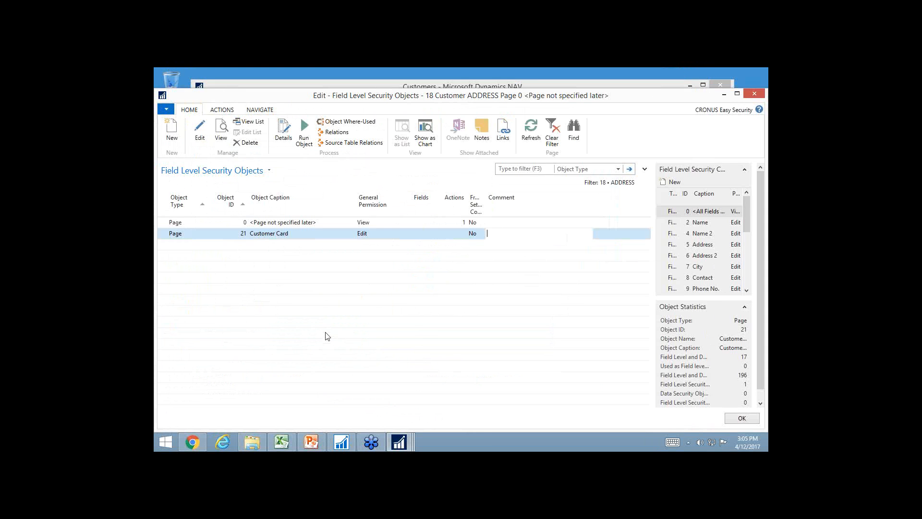
key("Escape")
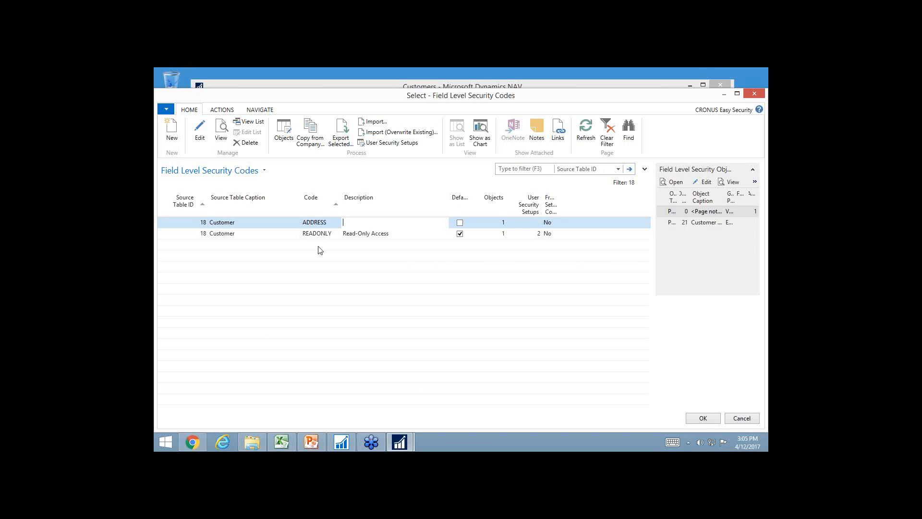
left_click(702, 418)
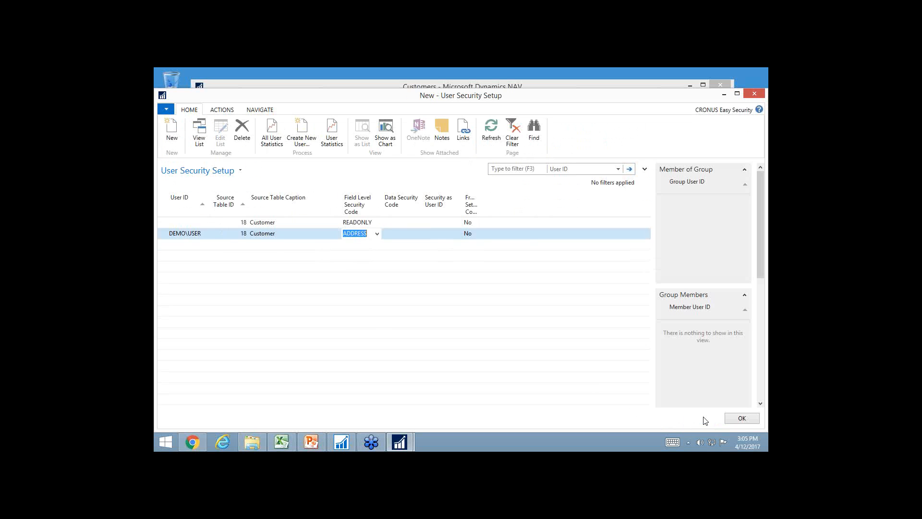
key("Up")
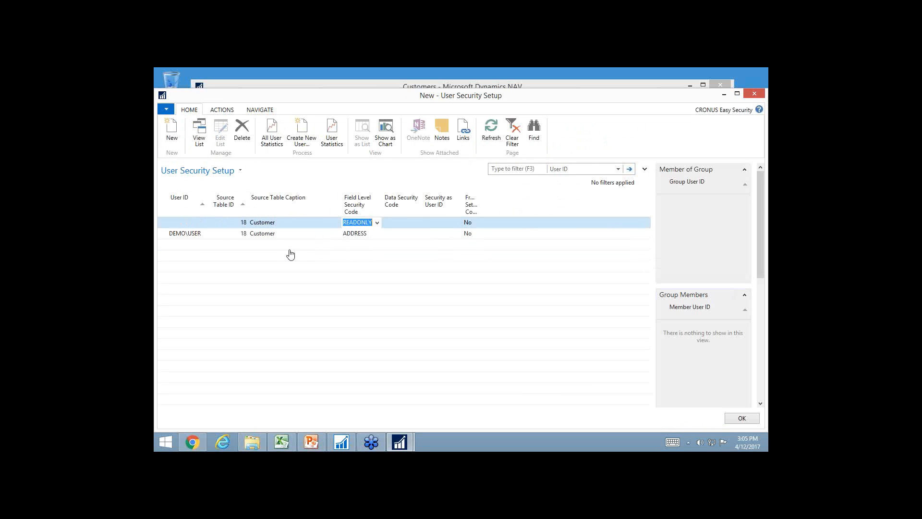
Close User Security Setup and examine The Cannon Group PLC's Customer Card for its available actions and editable address, contact and invoicing fields
key("Escape")
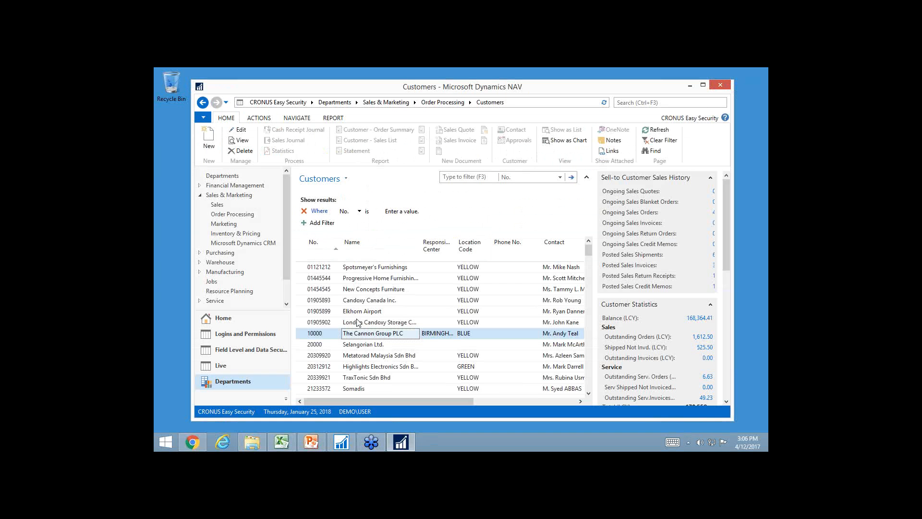
left_click(335, 334)
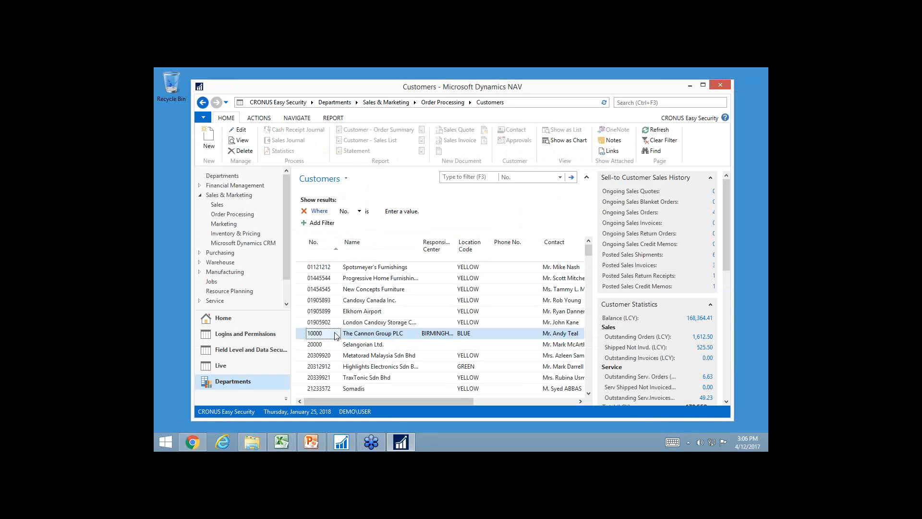
double_click(335, 335)
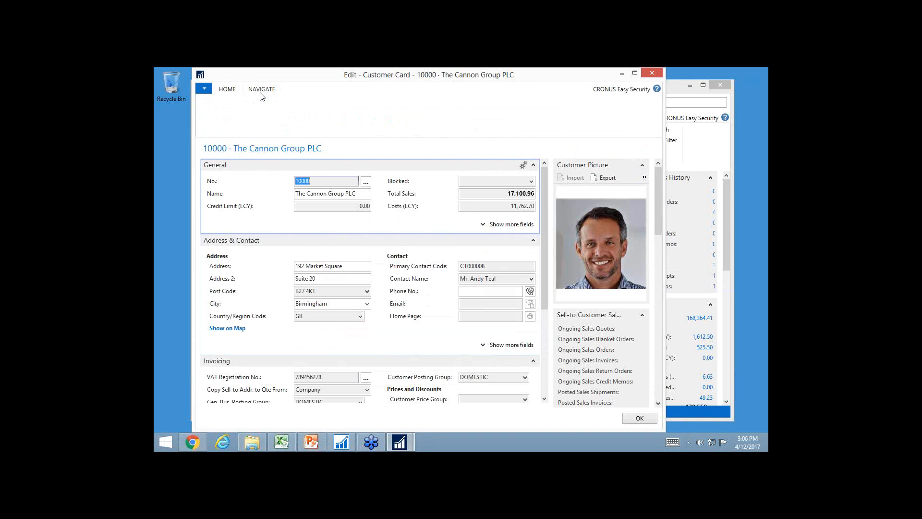
left_click(261, 89)
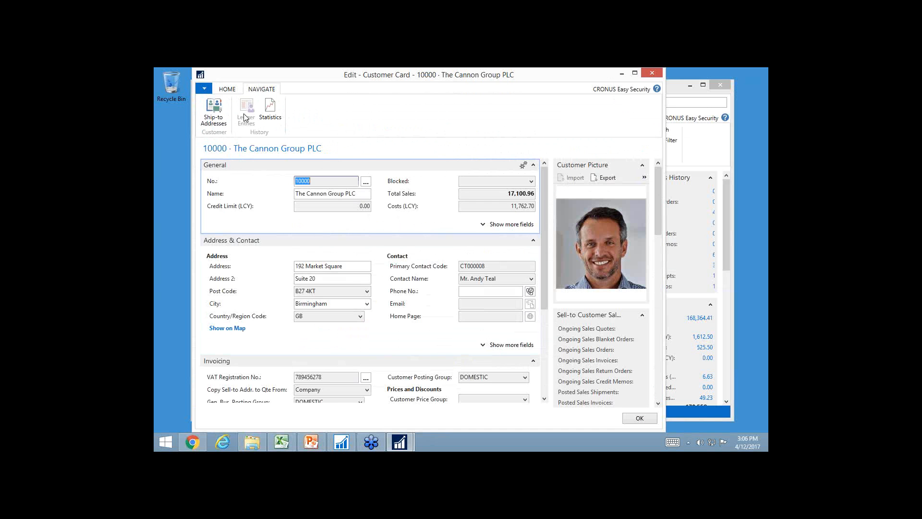
left_click(226, 91)
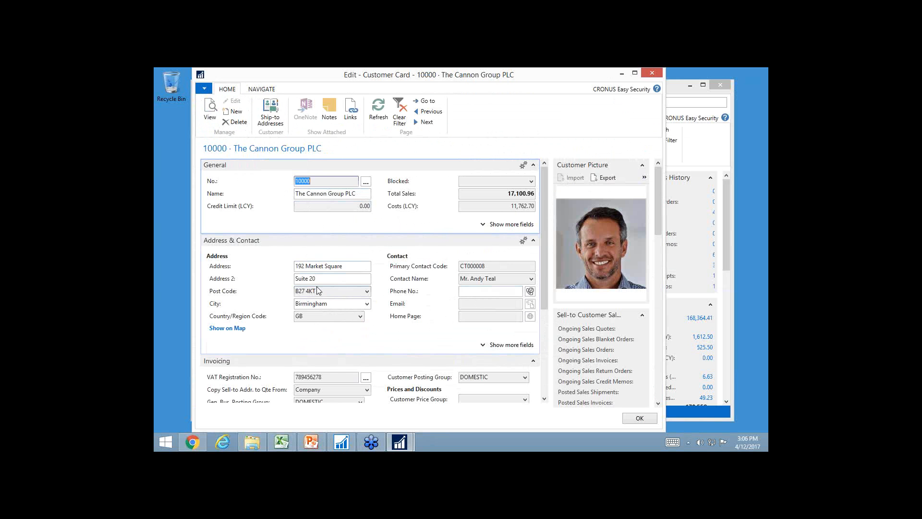
scroll(418, 385, "down", 3)
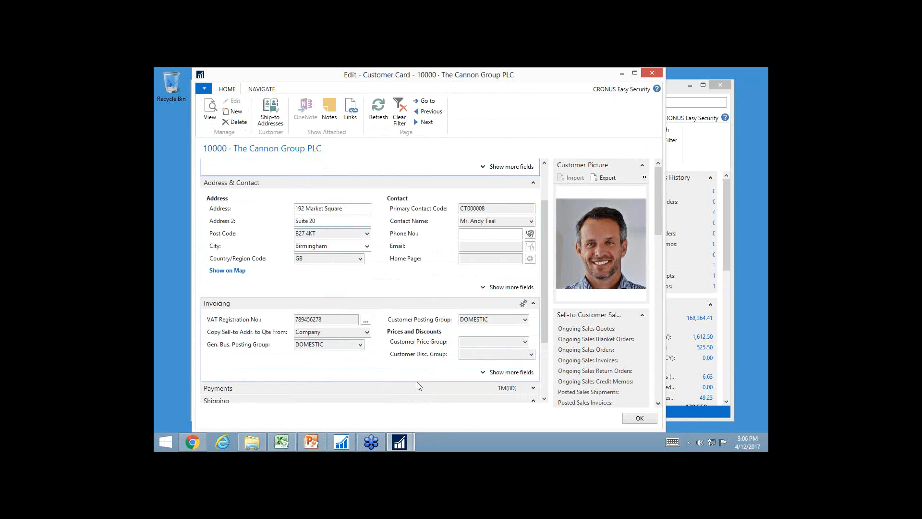
scroll(298, 263, "up", 3)
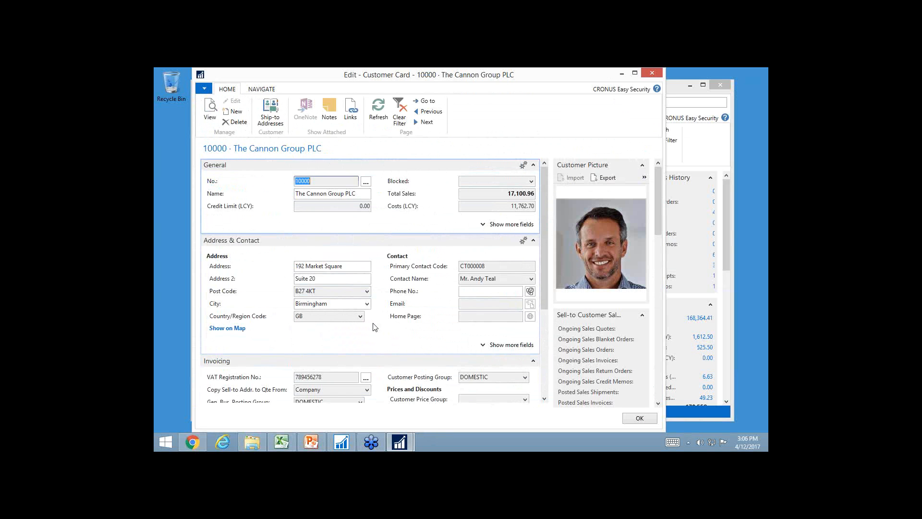
key("Escape")
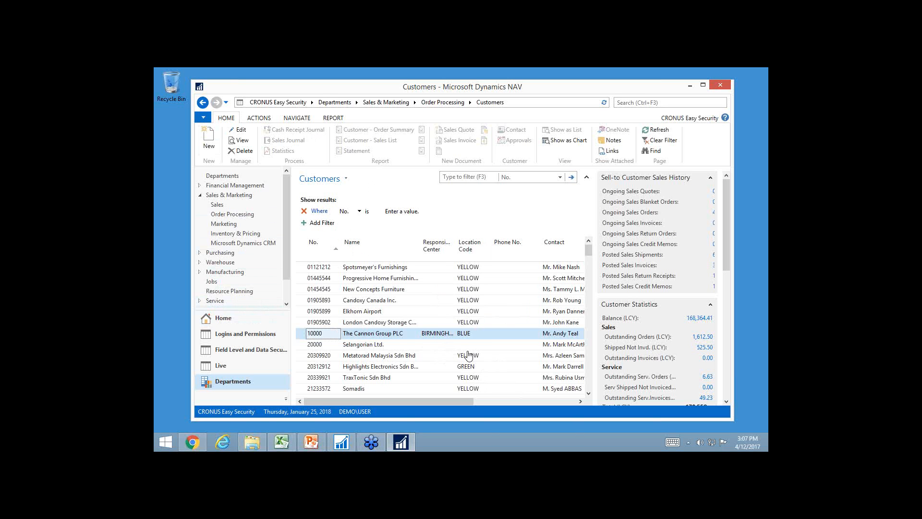
Create a new data security code named LOCATION for source table 18 (Customer)
scroll(469, 355, "down", 3)
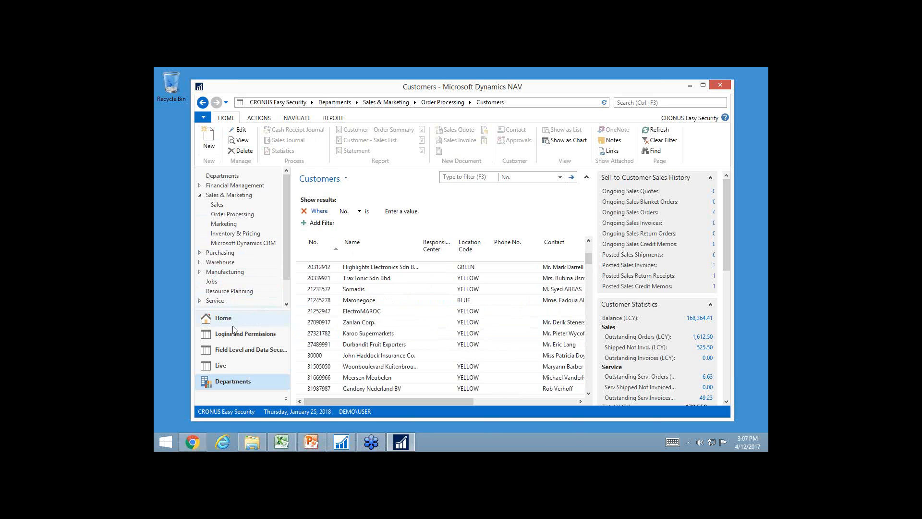
left_click(220, 319)
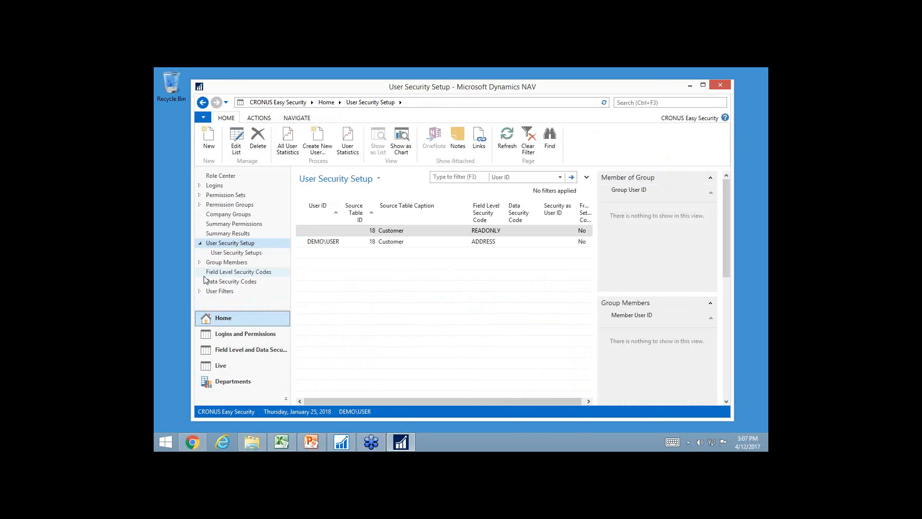
left_click(212, 283)
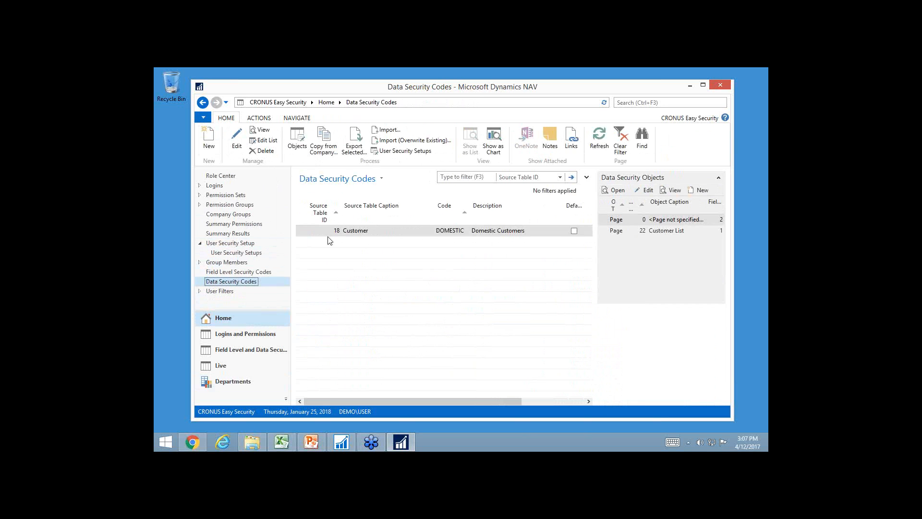
left_click(209, 145)
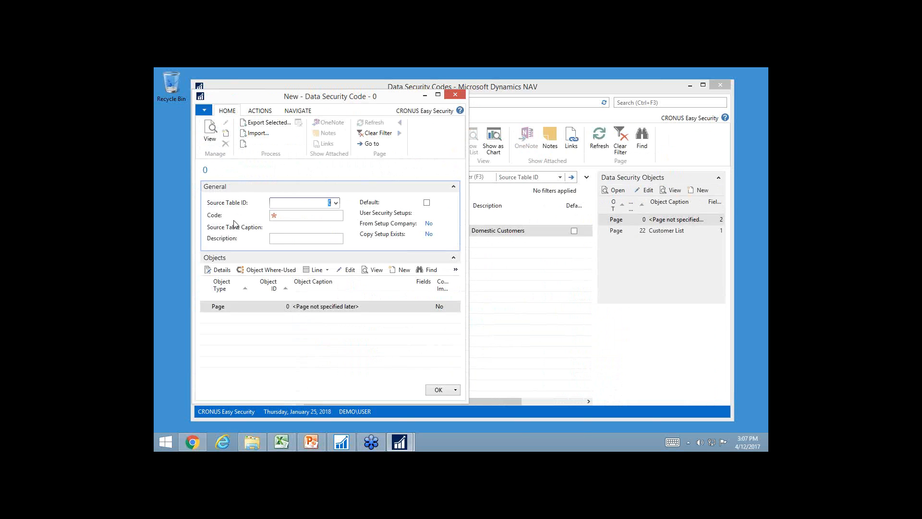
type("18")
key("Tab")
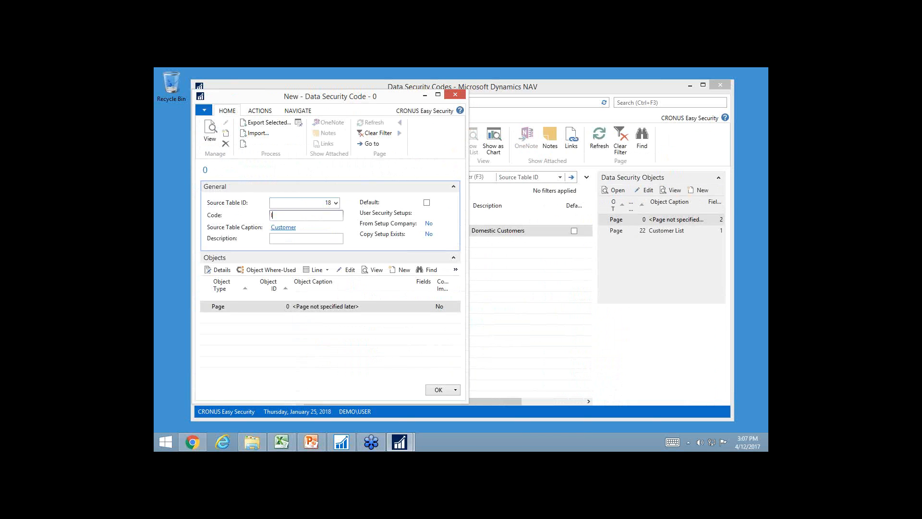
key("Tab")
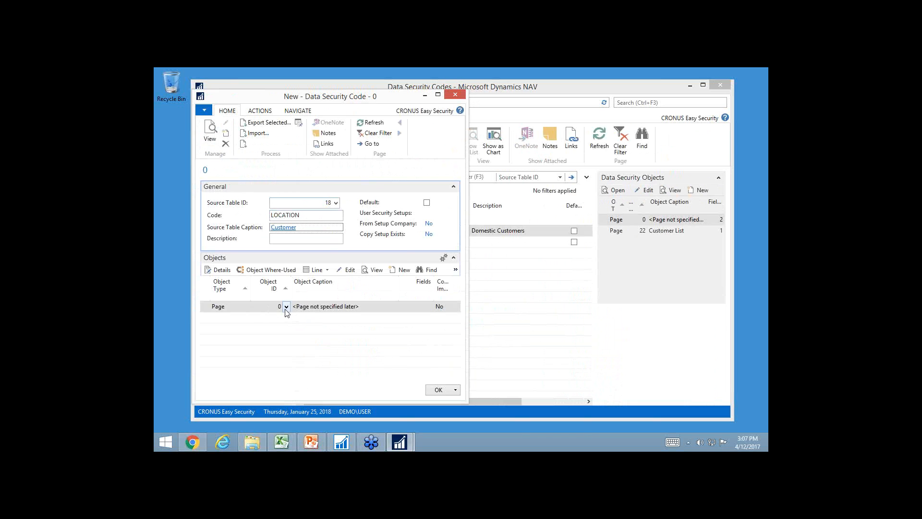
Open the details of the LOCATION code's page object and add the Location Code field to its lines
left_click(222, 272)
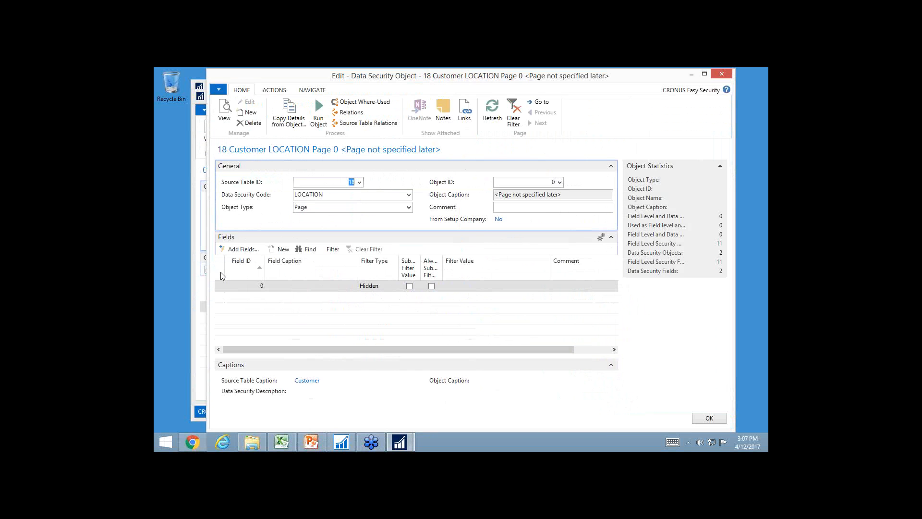
left_click(262, 290)
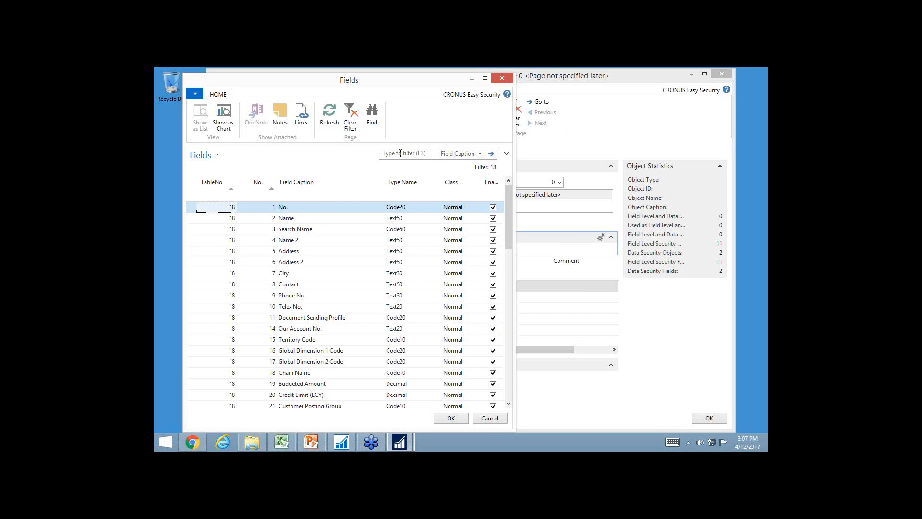
left_click(400, 154)
type("loca")
key("Return")
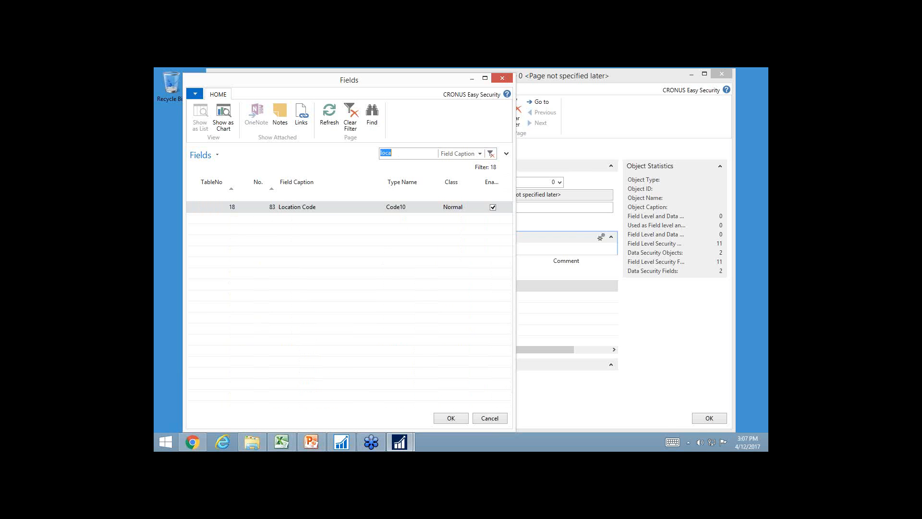
double_click(299, 208)
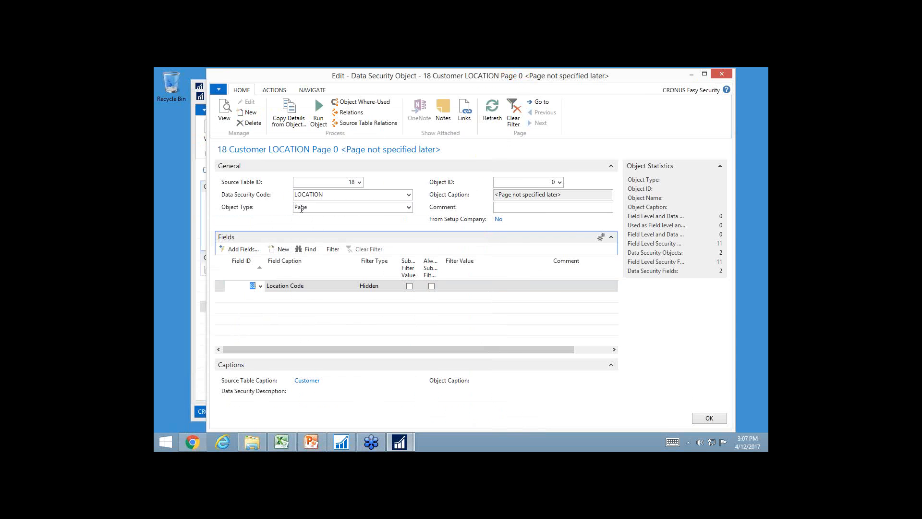
Set the filter value of the Location Code line to ''|BLUE
left_click(462, 286)
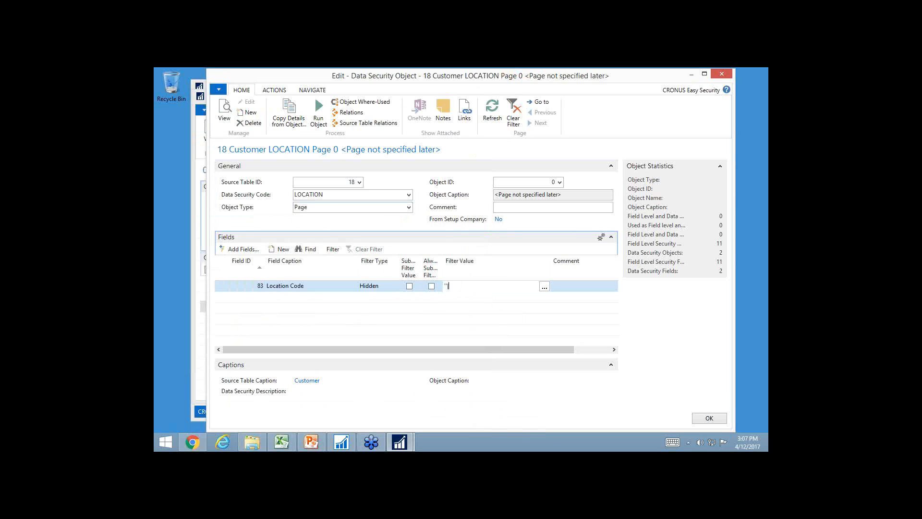
key("Tab")
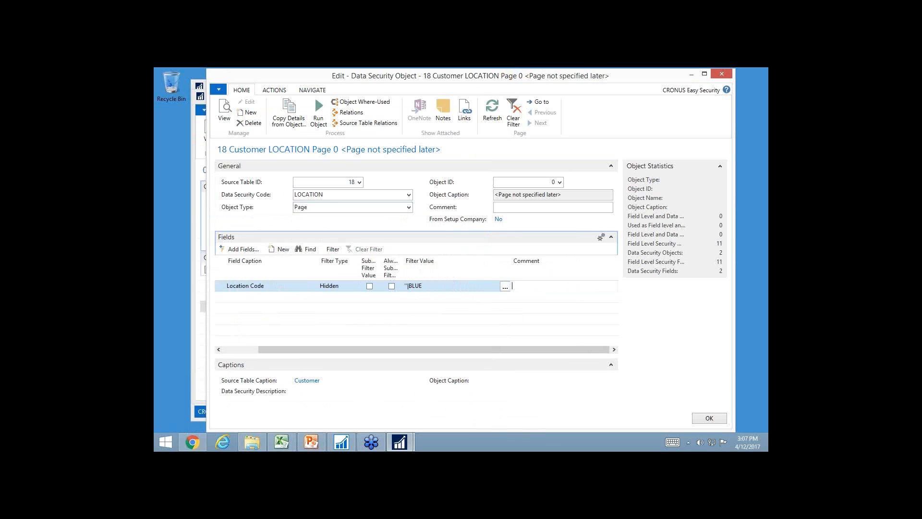
key("shift+Tab")
key("shift+Tab")
key("shift+Tab")
key("shift+Tab")
key("shift+Tab")
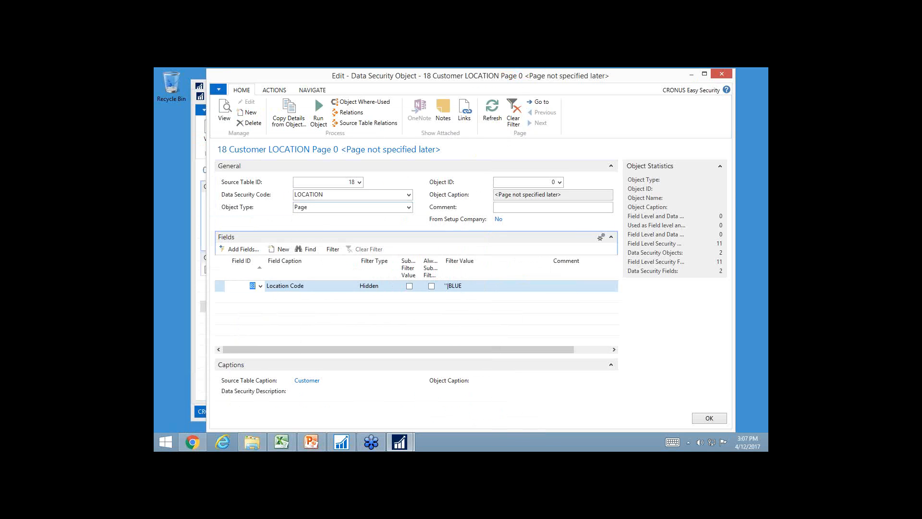
Add a second field line for the customer's Blocked field
key("Down")
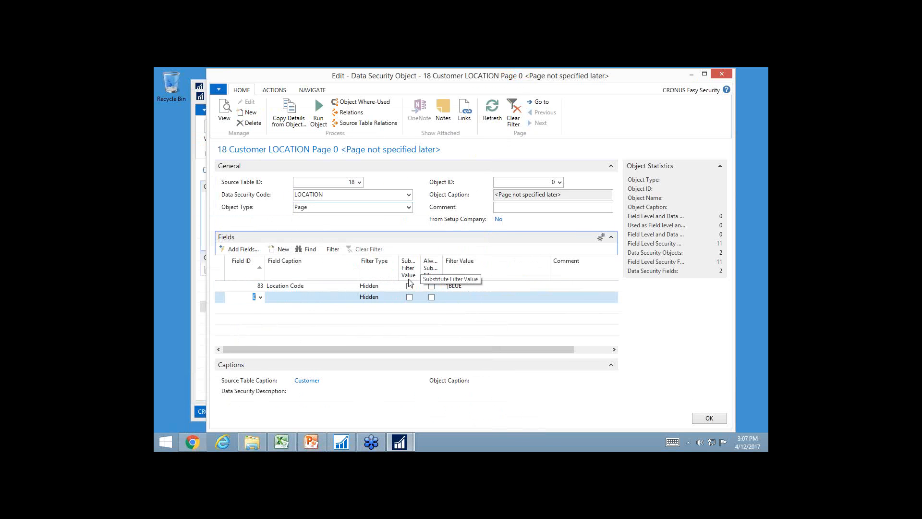
left_click(260, 297)
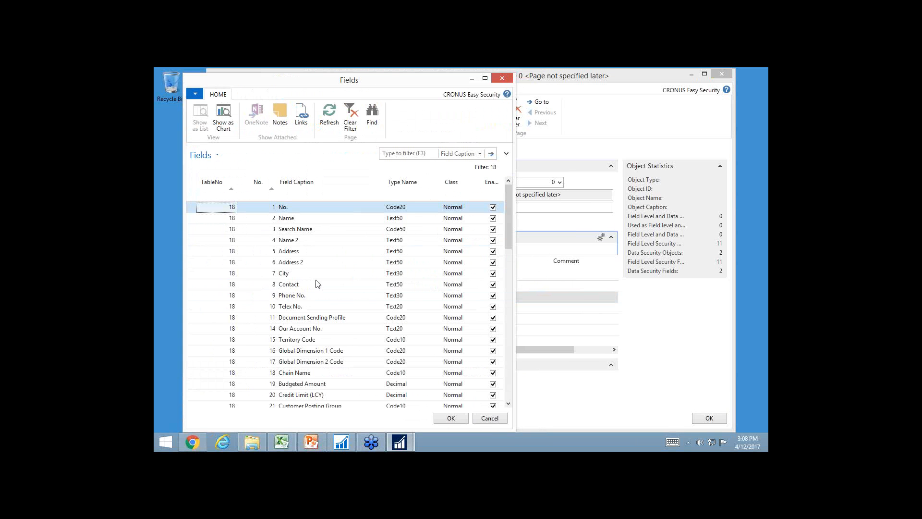
left_click(423, 153)
type("bloc")
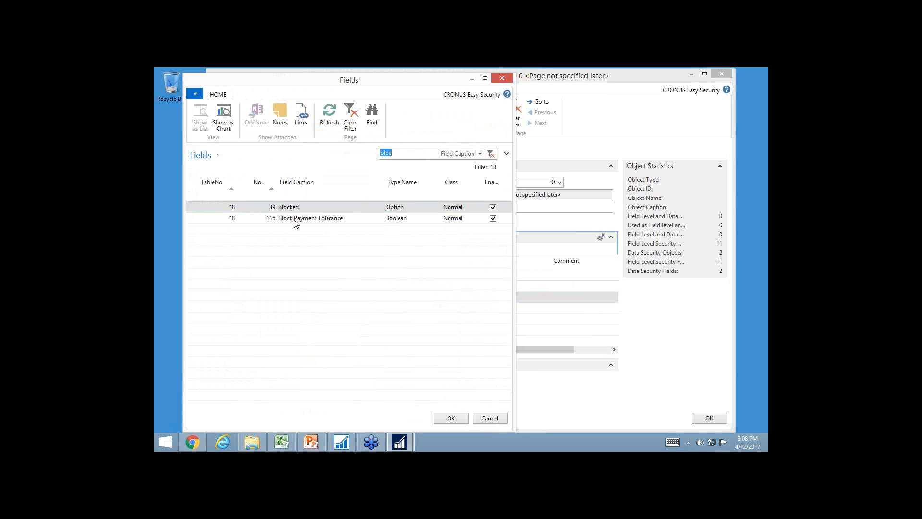
left_click(293, 209)
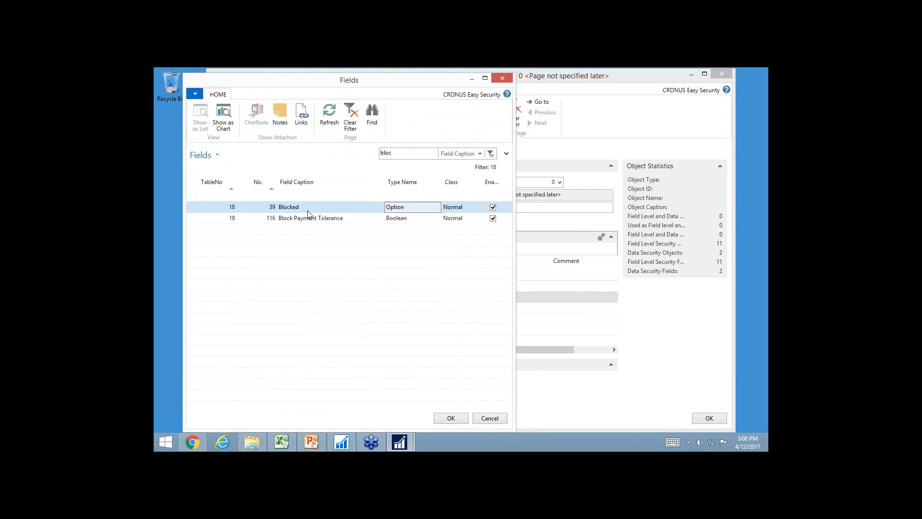
left_click(450, 418)
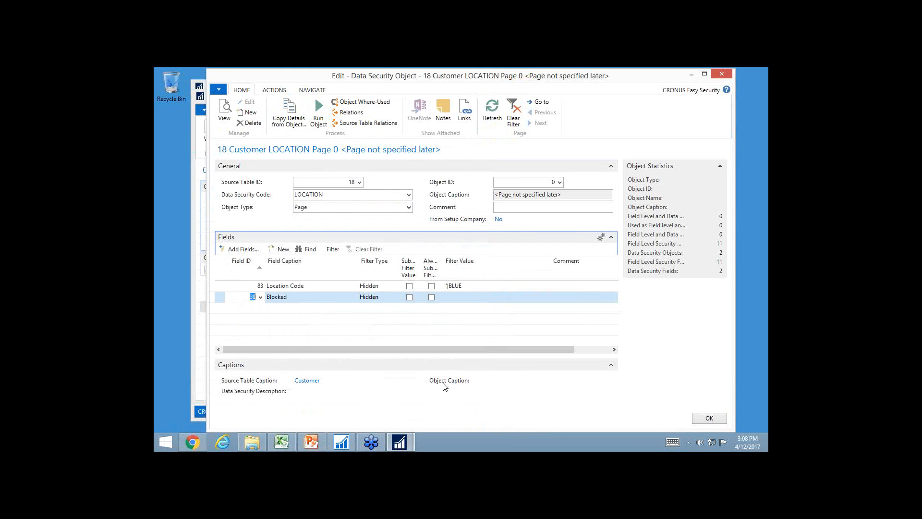
Enable both filter substitution options on the Blocked line, set its filter type to Editable and filter value to 0, and close the LOCATION setup
left_click(410, 297)
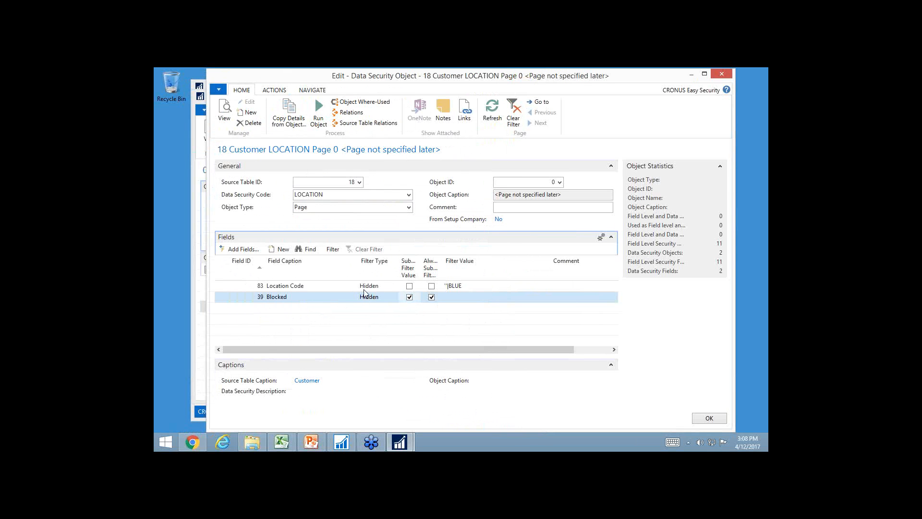
left_click(387, 297)
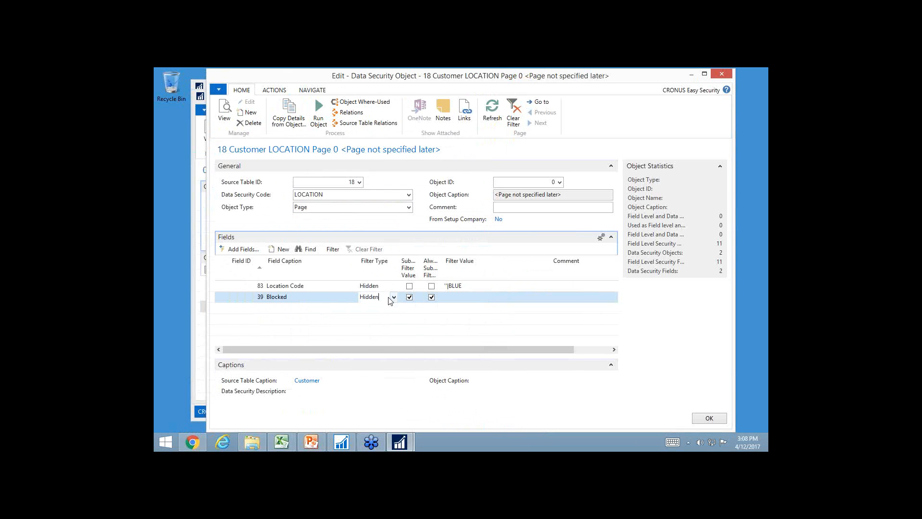
left_click(394, 297)
left_click(377, 321)
left_click(466, 298)
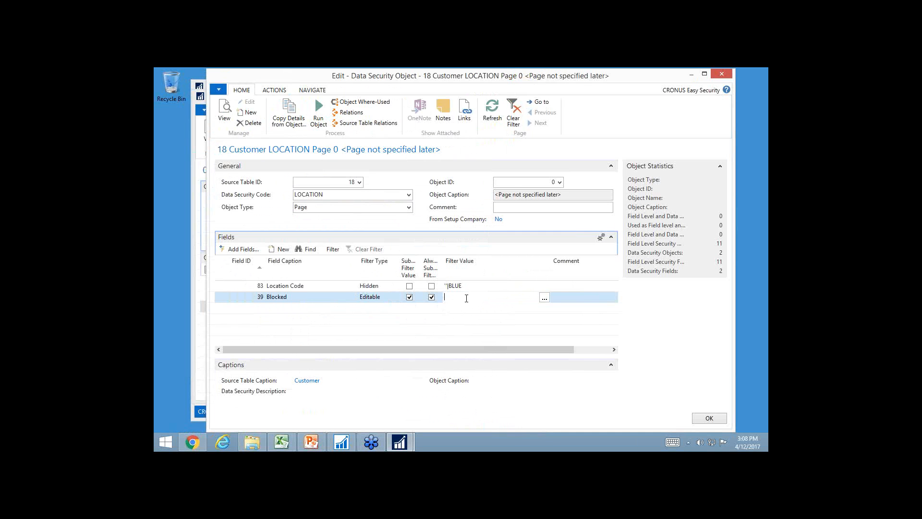
type("0")
key("Up")
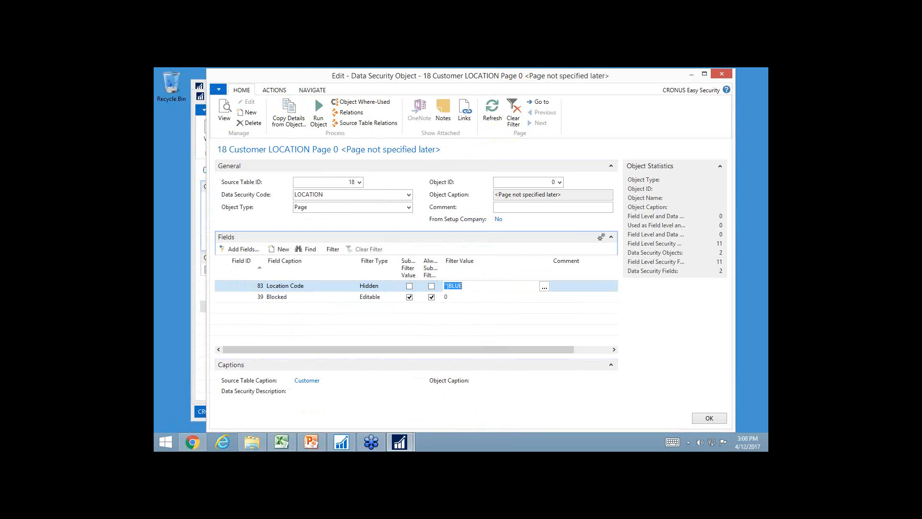
key("Down")
key("Escape")
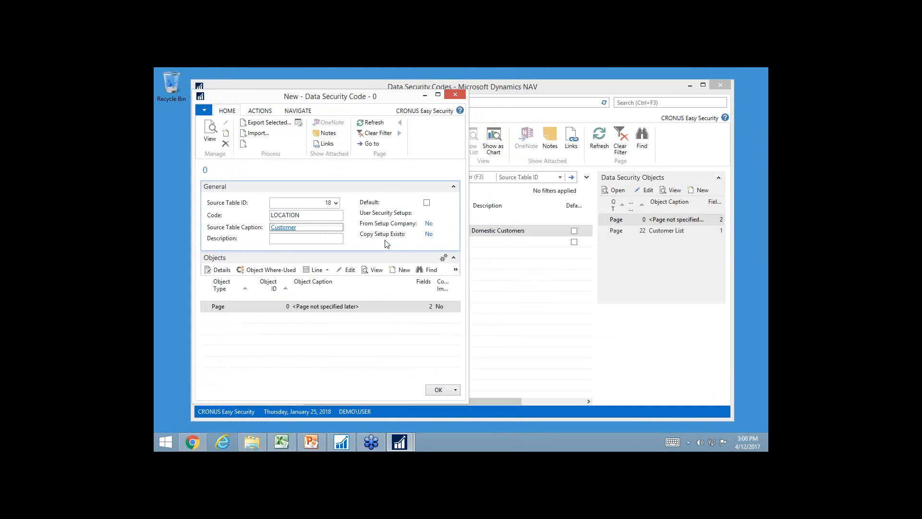
key("Escape")
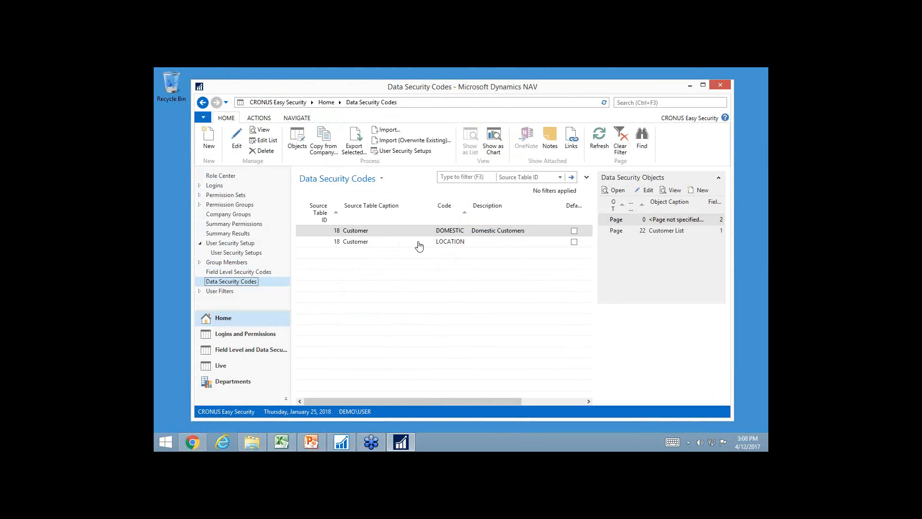
Assign the LOCATION data security code to both Customer lines in User Security Setup and close the edit list
left_click(218, 245)
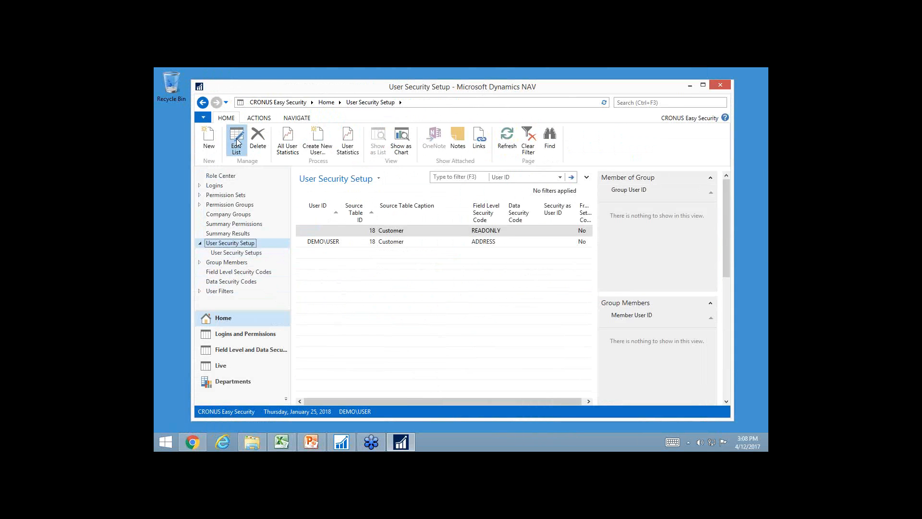
left_click(236, 142)
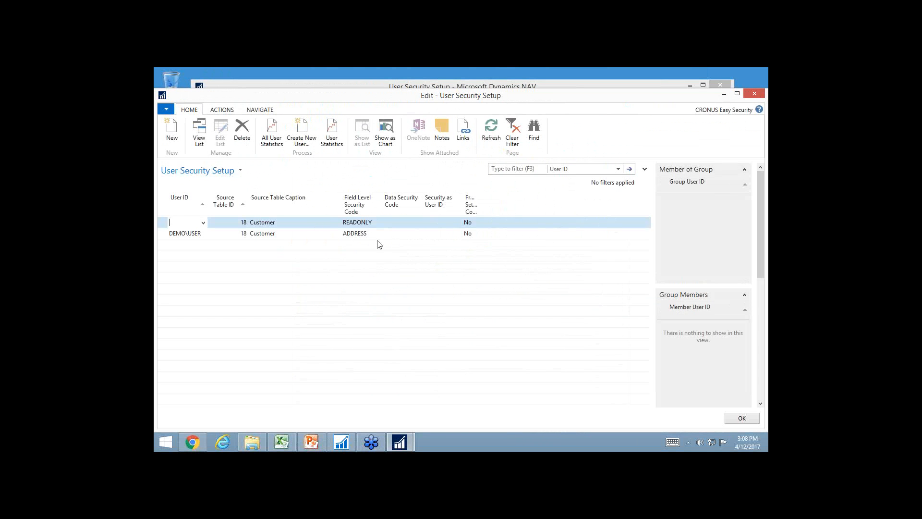
left_click(401, 222)
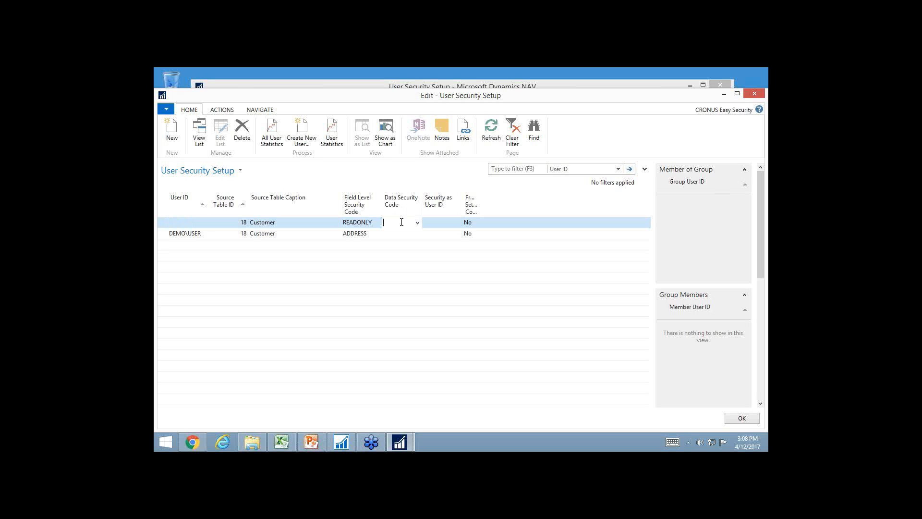
type("LOCATION")
key("Down")
type("lOCATION")
key("Up")
key("Left")
key("Left")
key("Left")
key("Left")
key("Down")
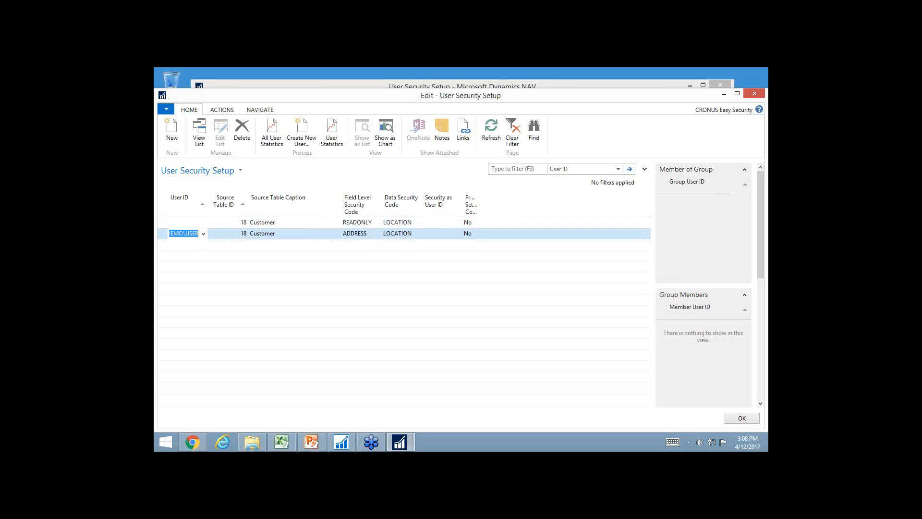
key("Escape")
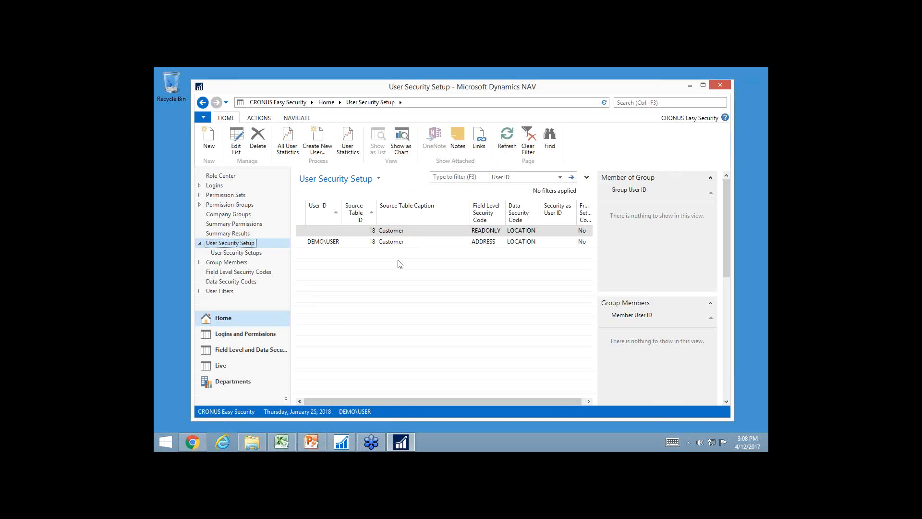
Open the Customers list under Sales & Marketing order processing and examine its location codes and the Blocked filter's options
left_click(222, 384)
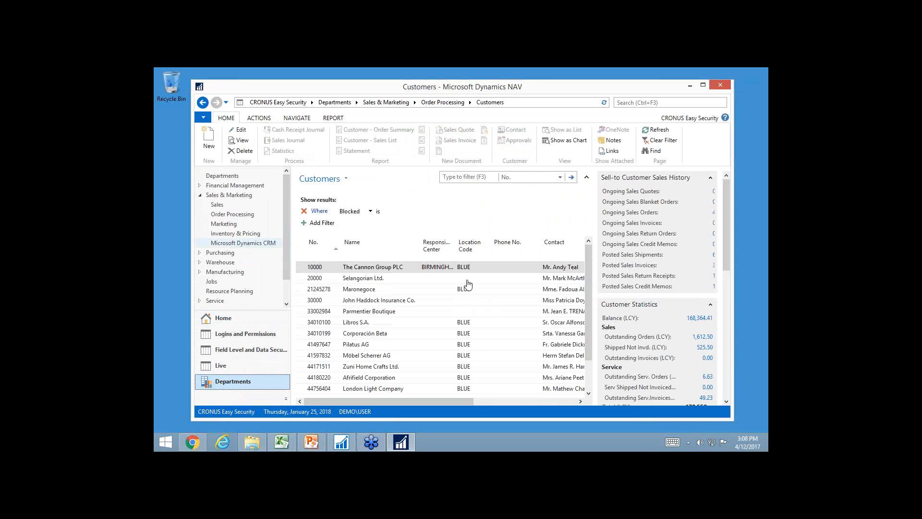
scroll(472, 372, "down", 1)
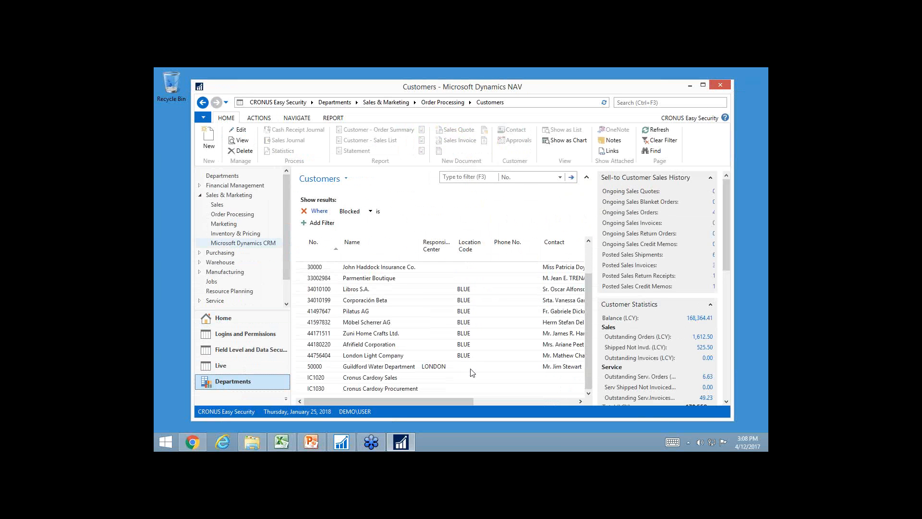
left_click(408, 213)
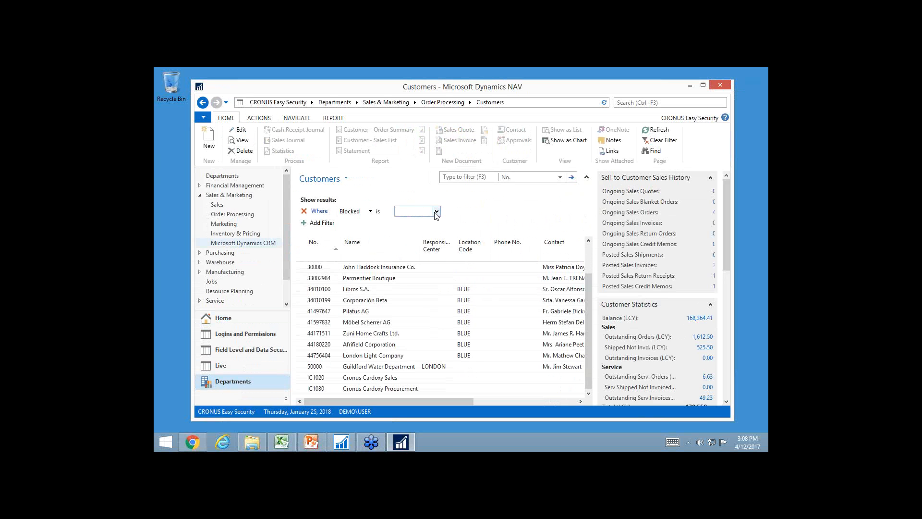
left_click(436, 212)
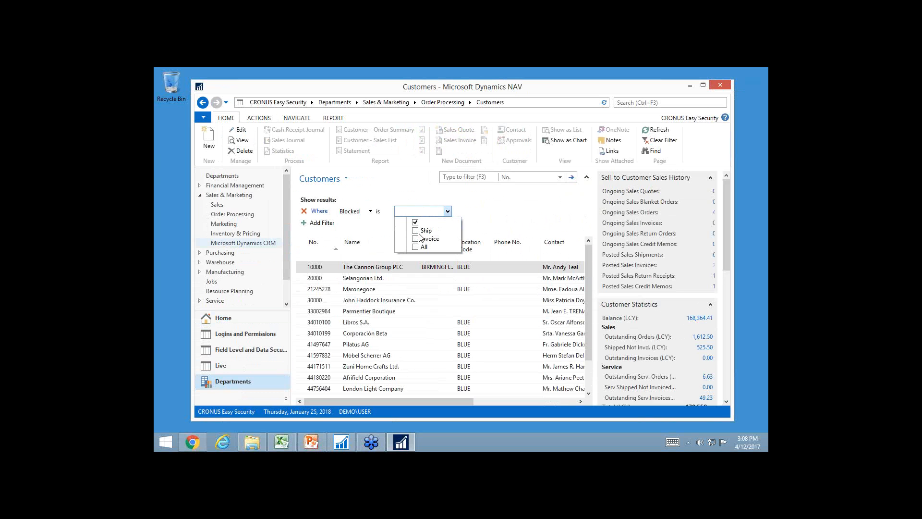
Remove the Blocked filter from the Customers list and clear all of the list's filters
left_click(305, 212)
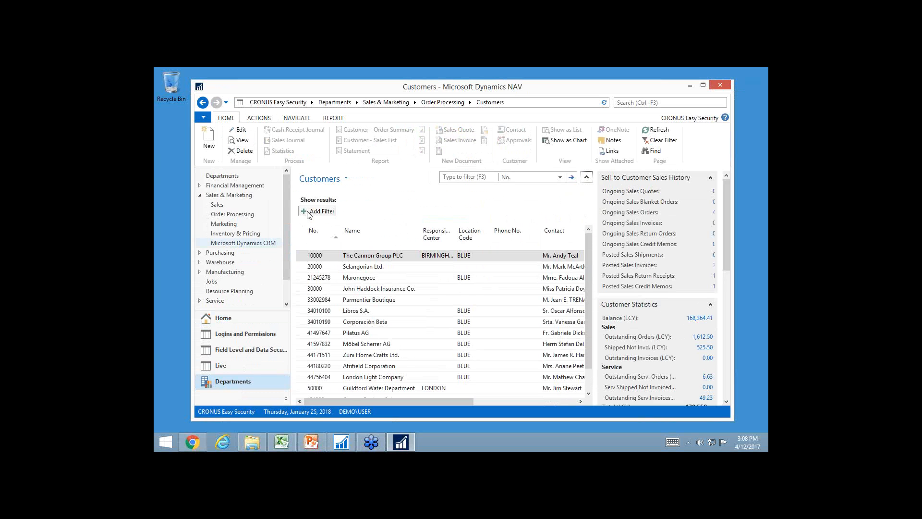
left_click(347, 179)
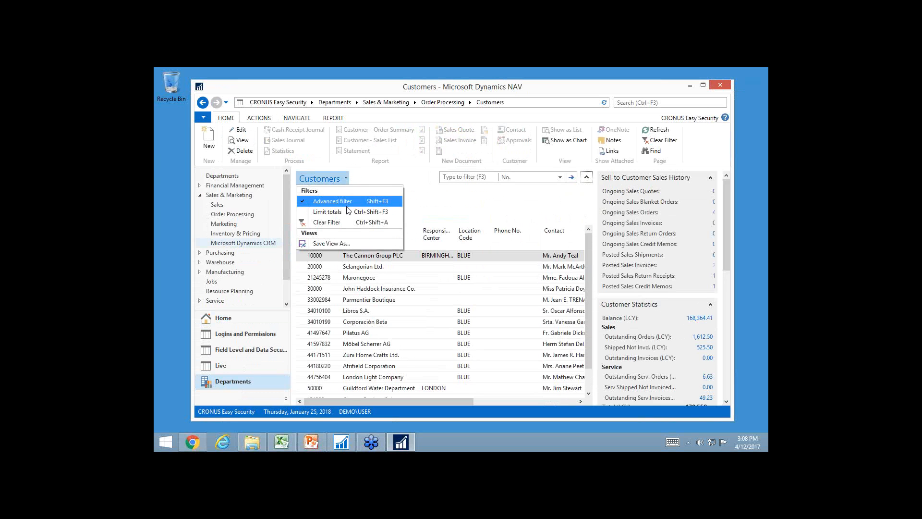
left_click(340, 222)
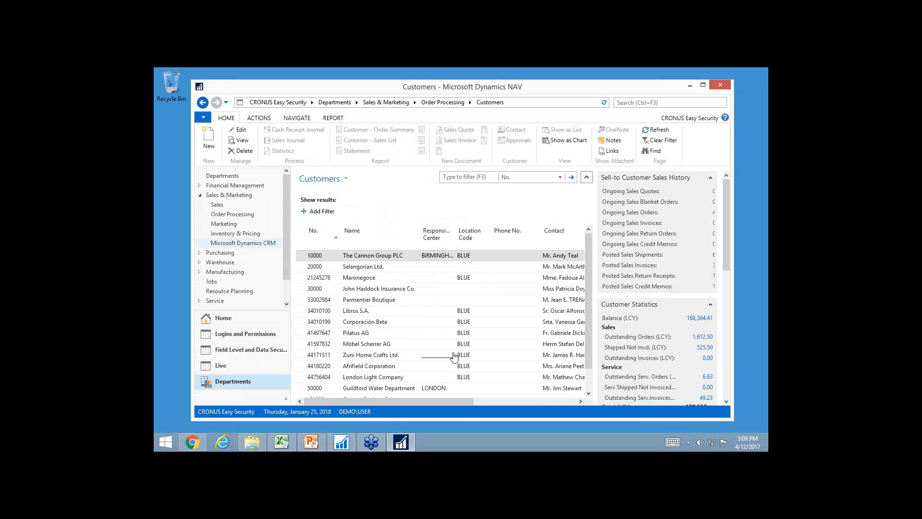
Create a User Filters line with a blank User ID and BLUE as its Location Code
left_click(225, 322)
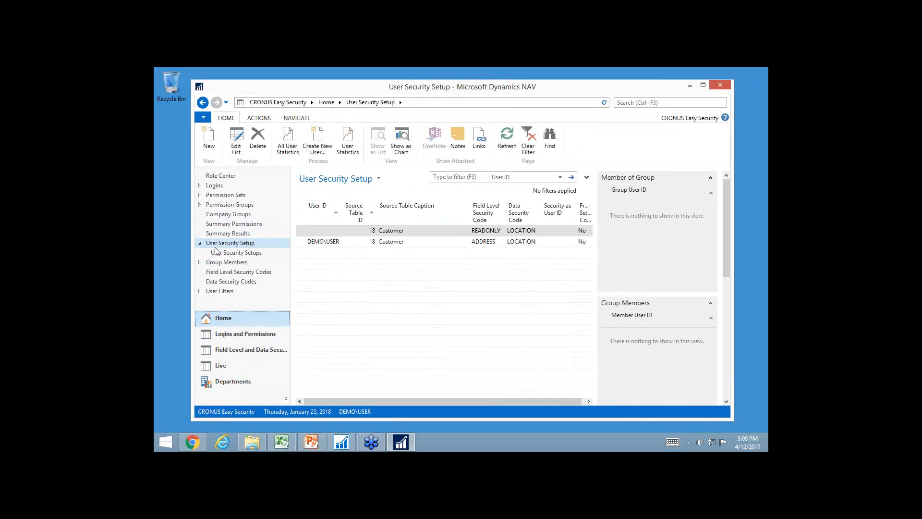
left_click(217, 292)
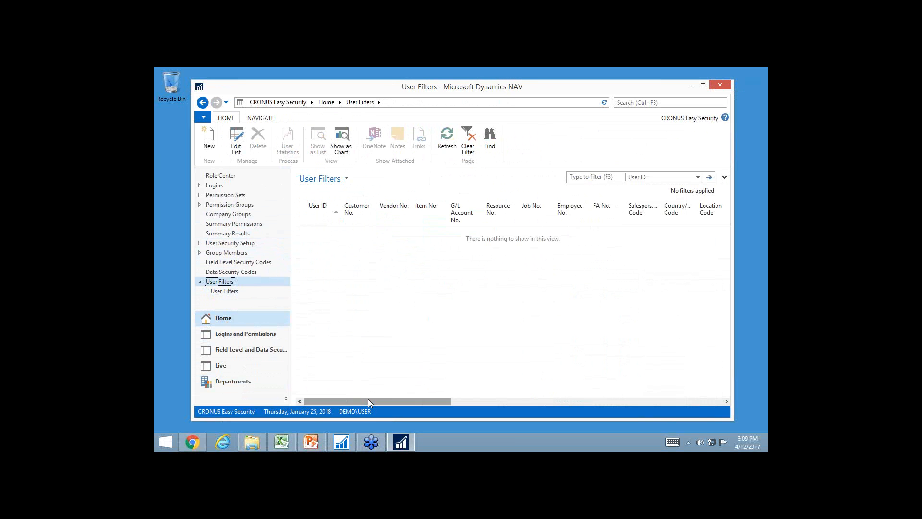
left_click_drag(368, 399, 319, 399)
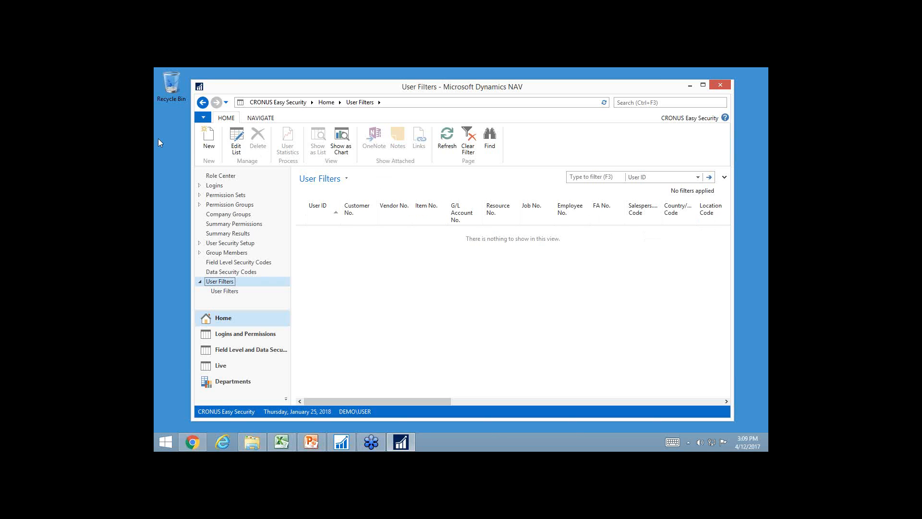
left_click(208, 143)
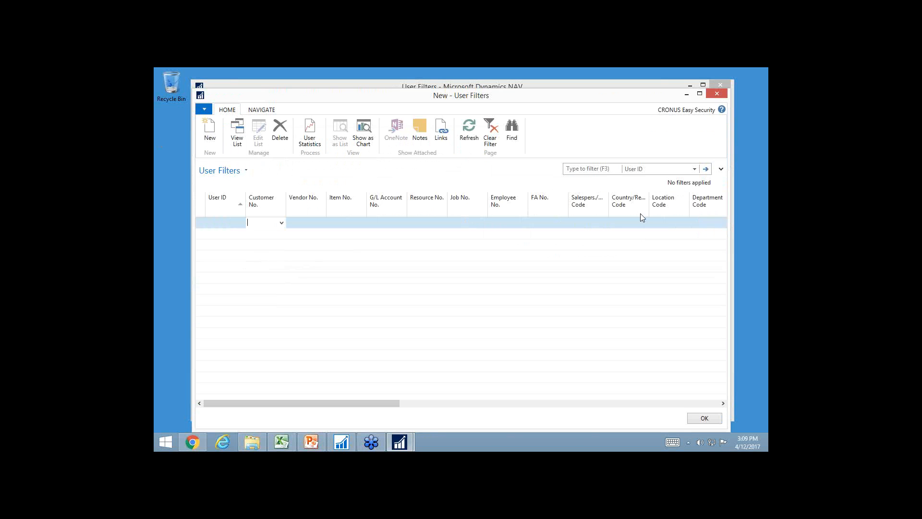
left_click(666, 222)
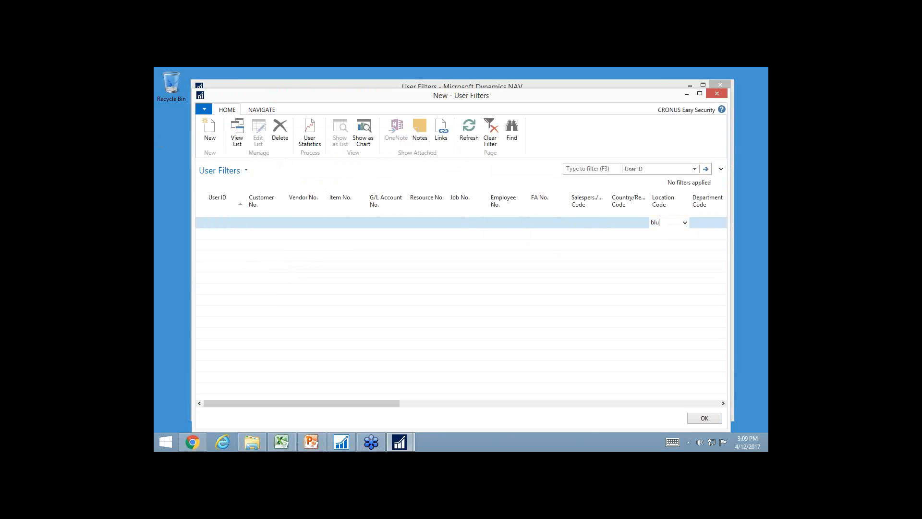
key("Tab")
key("shift+Tab")
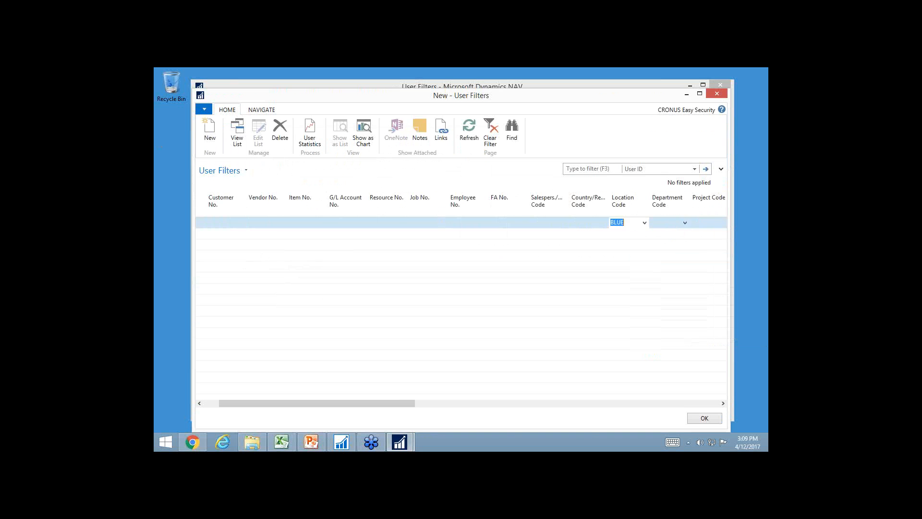
Add a second User Filters line for the user DEMO\USER
key("Home")
key("Down")
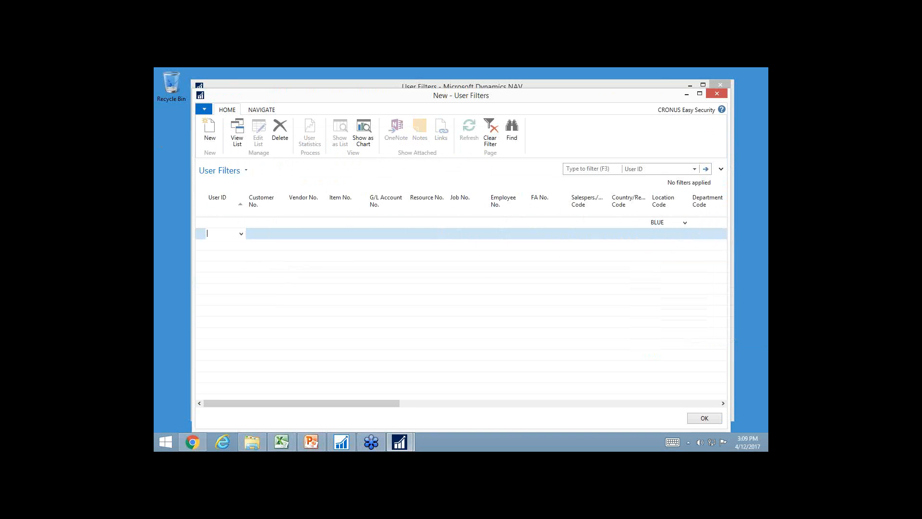
key("F4")
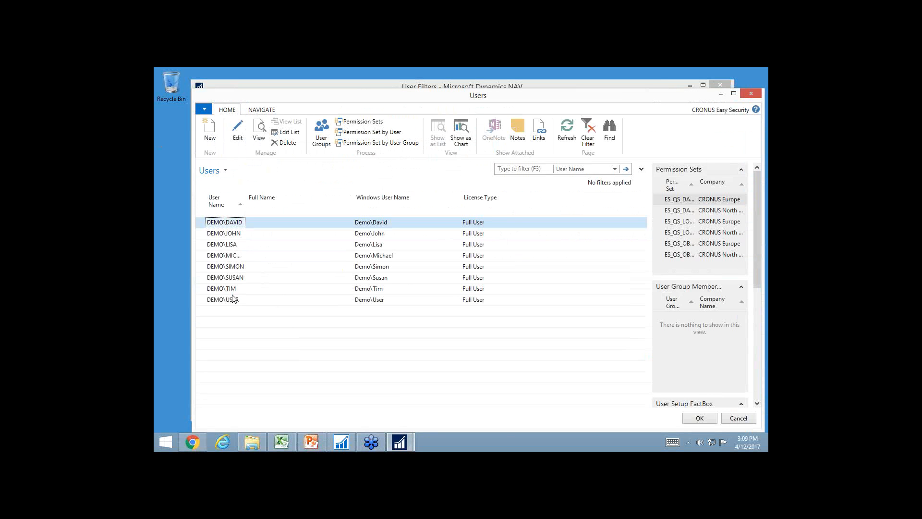
left_click(232, 299)
double_click(229, 300)
key("Tab")
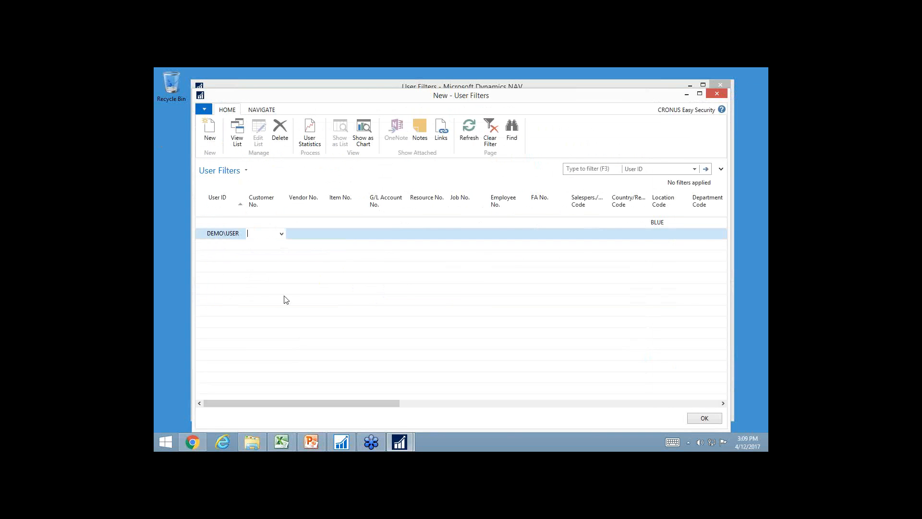
Set the Location Code filter of the DEMO\USER line to RED|YELLOW and close the User Filters editor
left_click(670, 233)
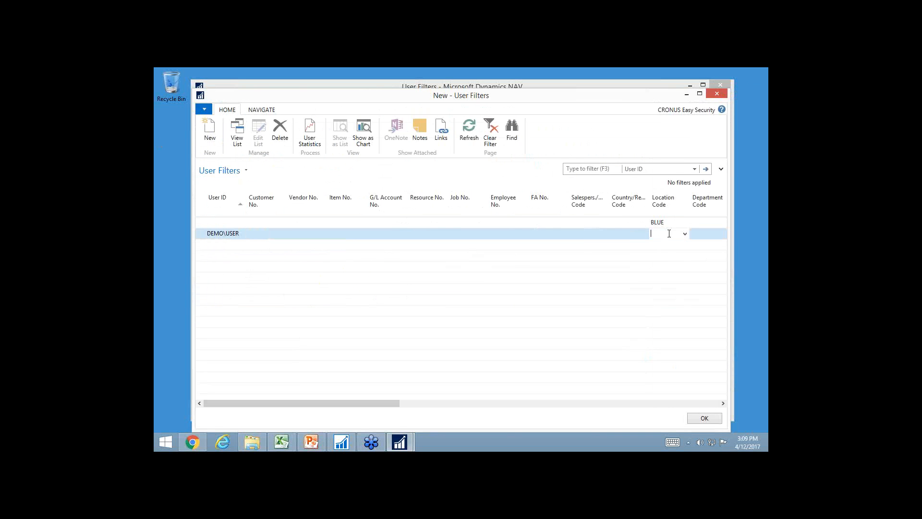
type("RED|")
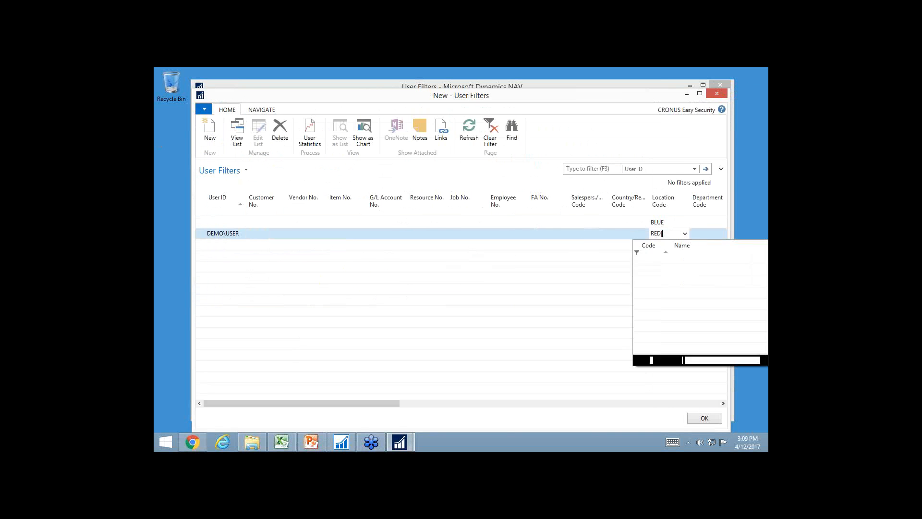
type("YELLOW")
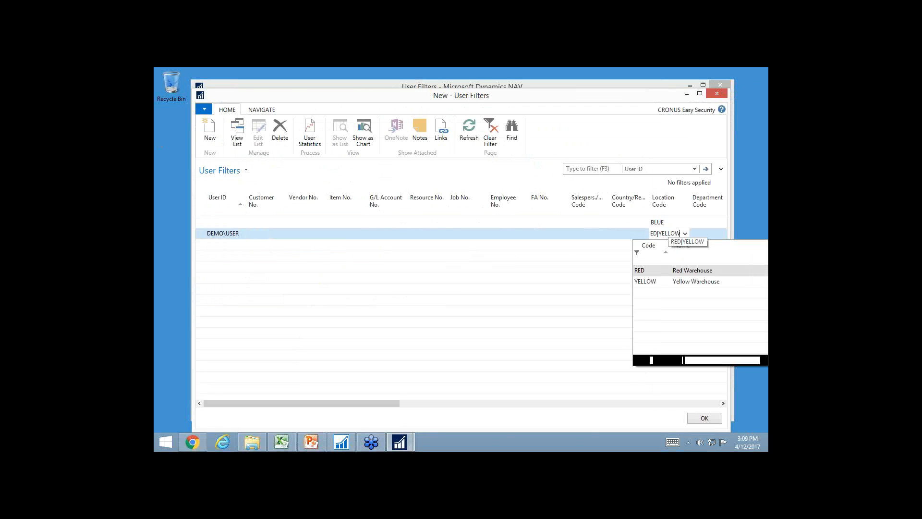
key("Tab")
key("shift+Tab")
key("shift+Tab")
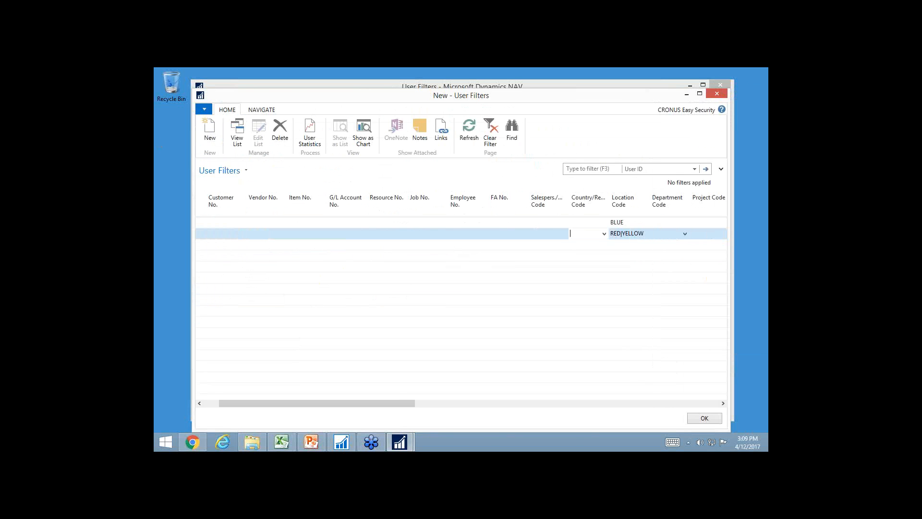
key("shift+Tab")
key("shift+Tab")
key("shift+Tab")
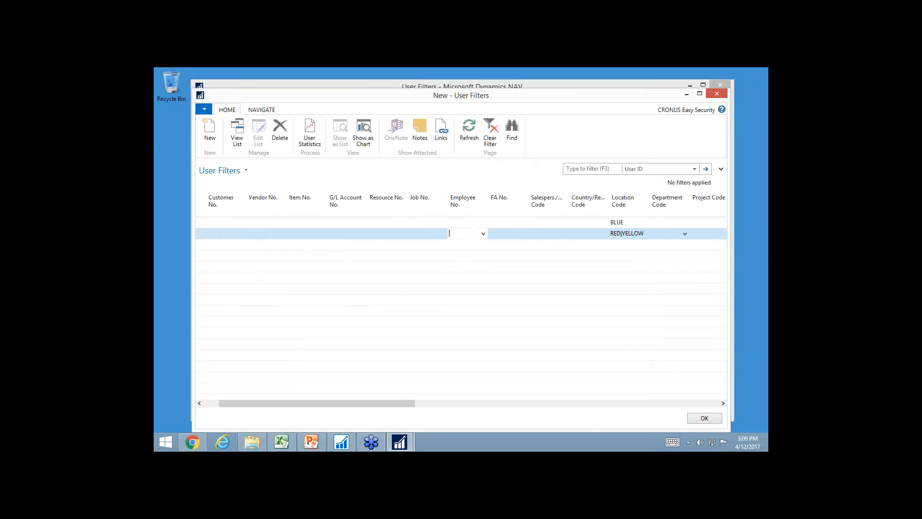
key("Tab")
key("Tab")
key("Tab")
key("Tab")
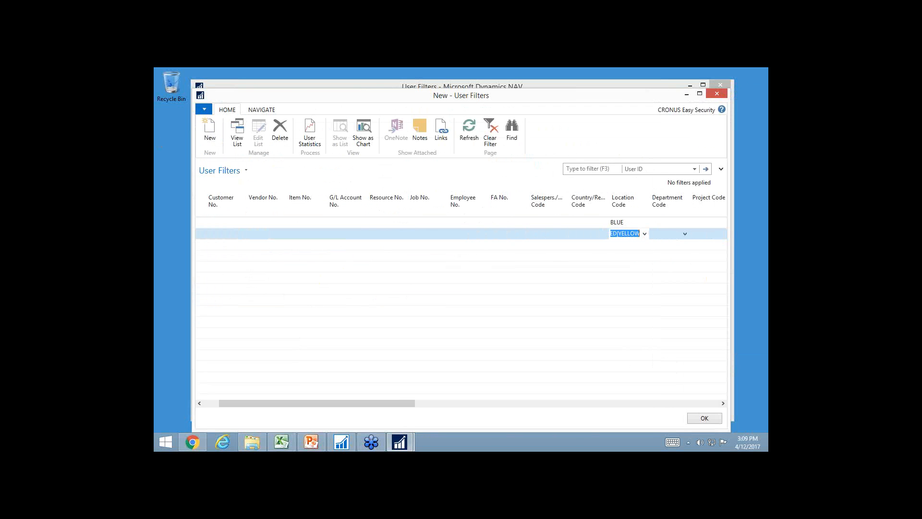
key("shift+Tab")
key("shift+Tab")
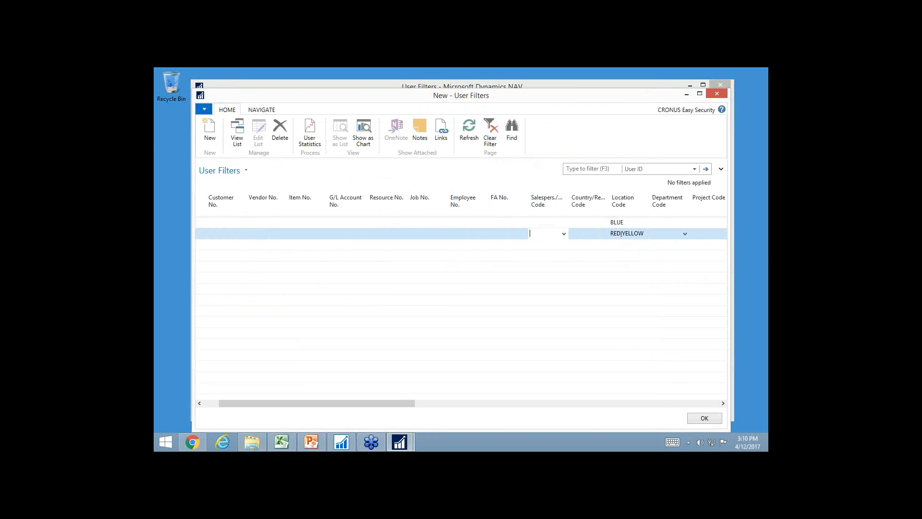
key("shift+Tab")
key("shift+Tab")
key("shift+Tab")
key("shift+Tab")
key("shift+Tab")
key("shift+Tab")
key("shift+Tab")
key("shift+Tab")
key("shift+Tab")
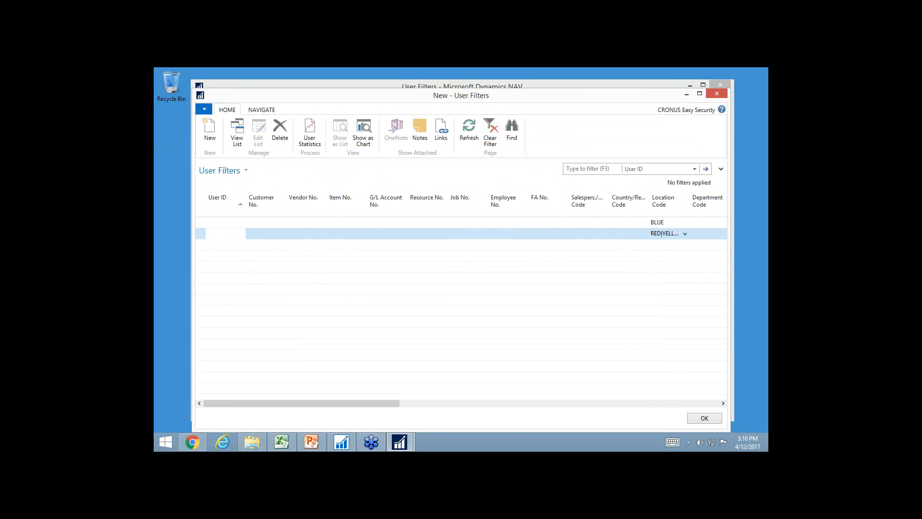
key("Up")
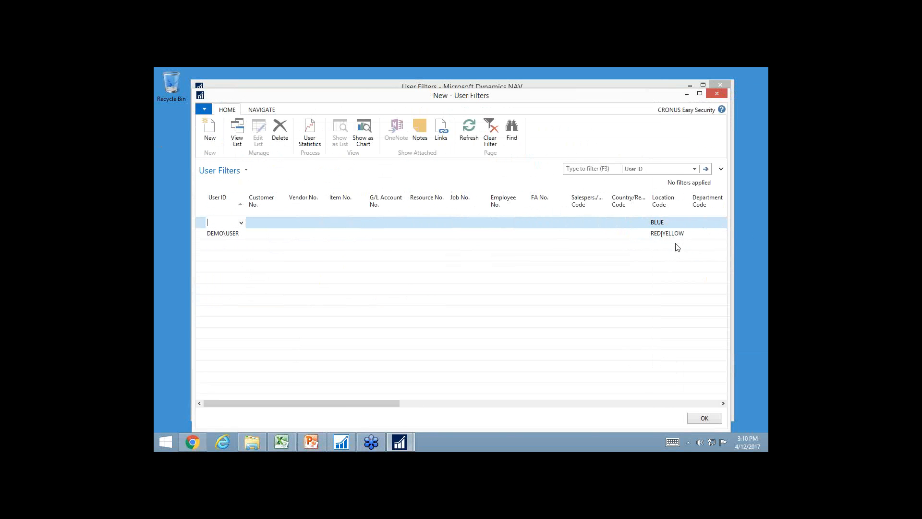
key("Escape")
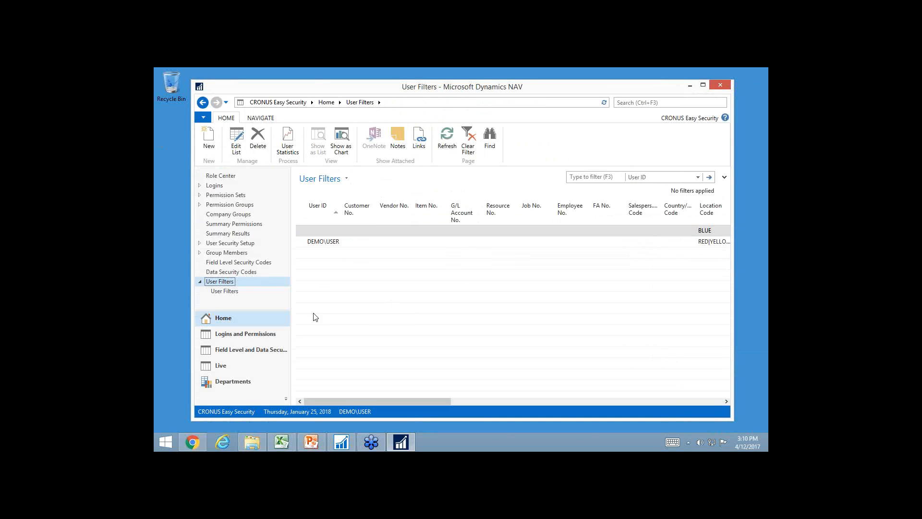
Open the LOCATION data security code's objects and show the details of its page object
left_click(223, 272)
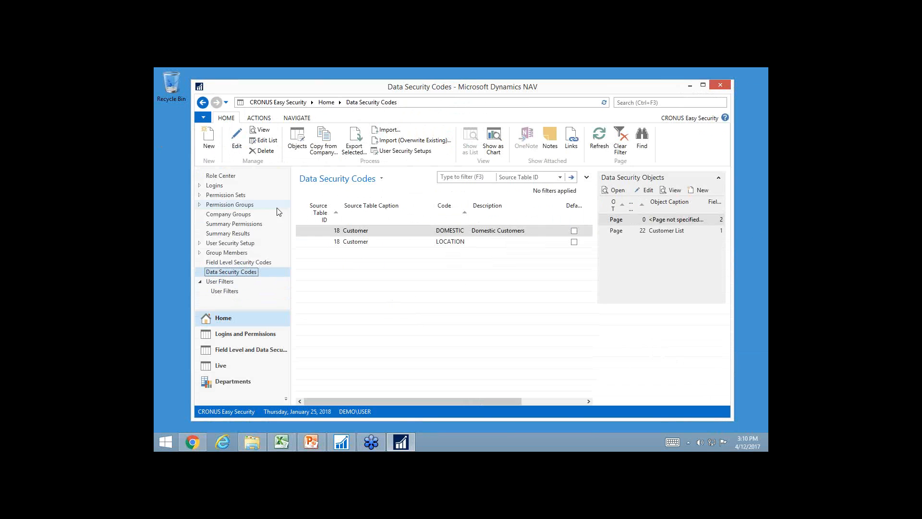
left_click(379, 243)
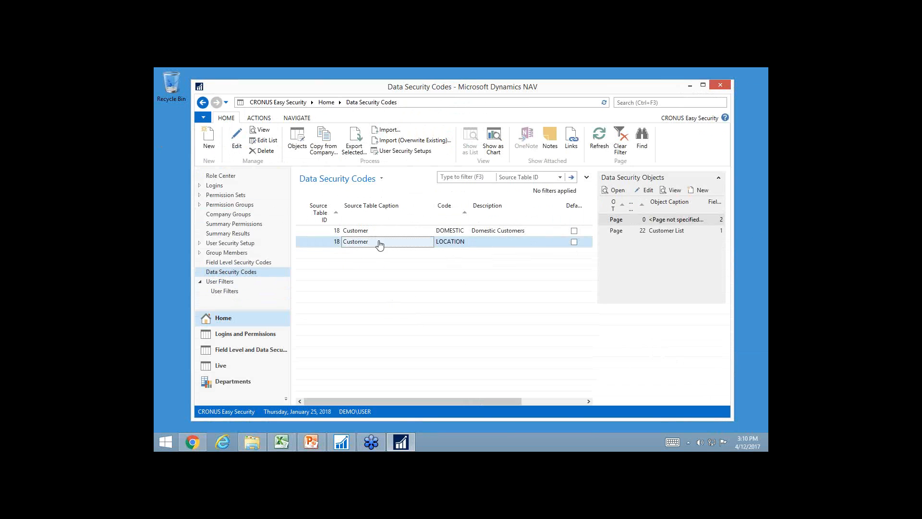
left_click(299, 140)
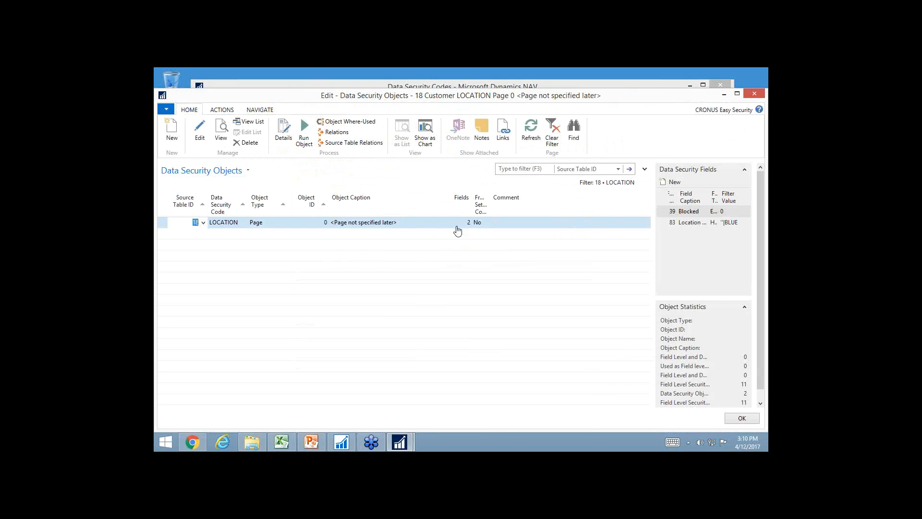
left_click(285, 136)
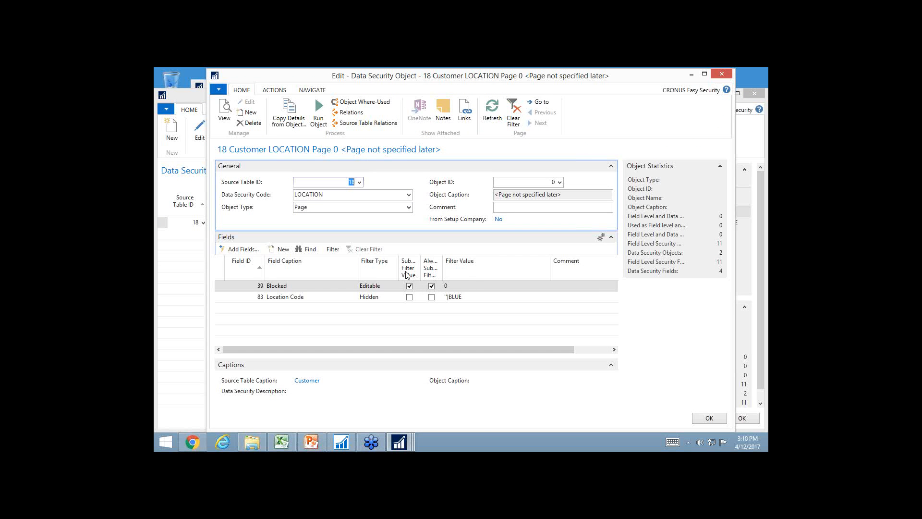
Enable filter value substitution for Location Code instead of Blocked, set Location Code's filter value to ''|%UF_LOCAT% using the dynamic filter, and close the data security objects
left_click(409, 296)
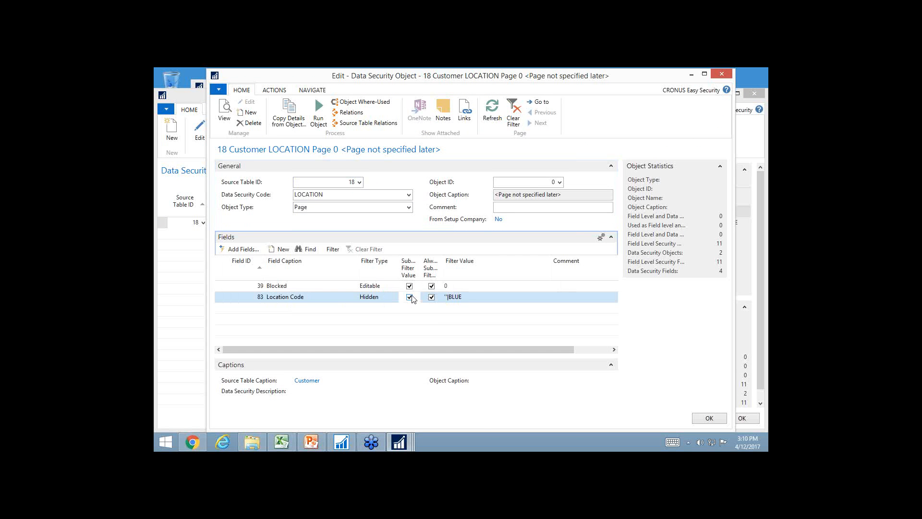
left_click(409, 286)
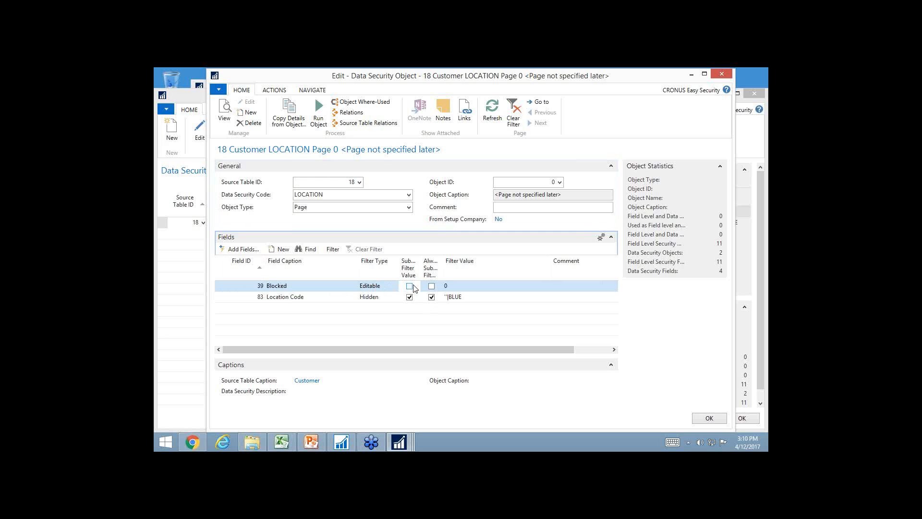
left_click(471, 298)
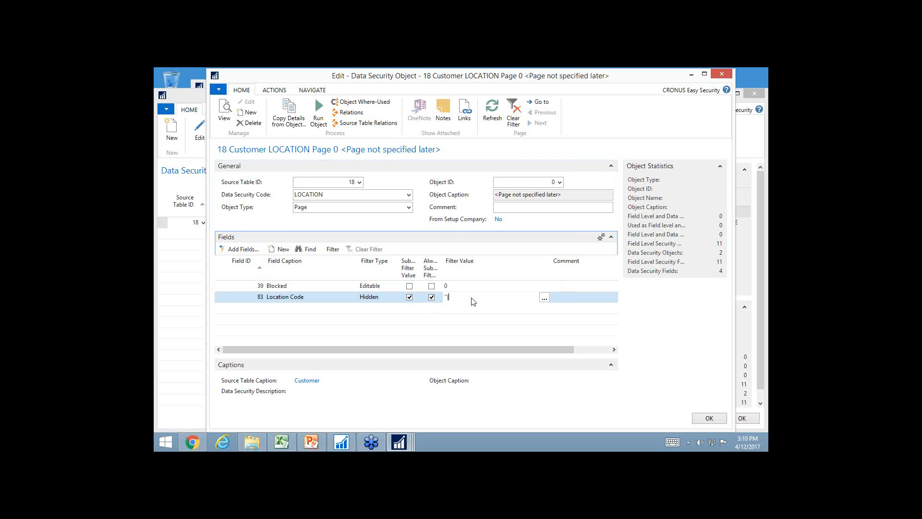
left_click(544, 300)
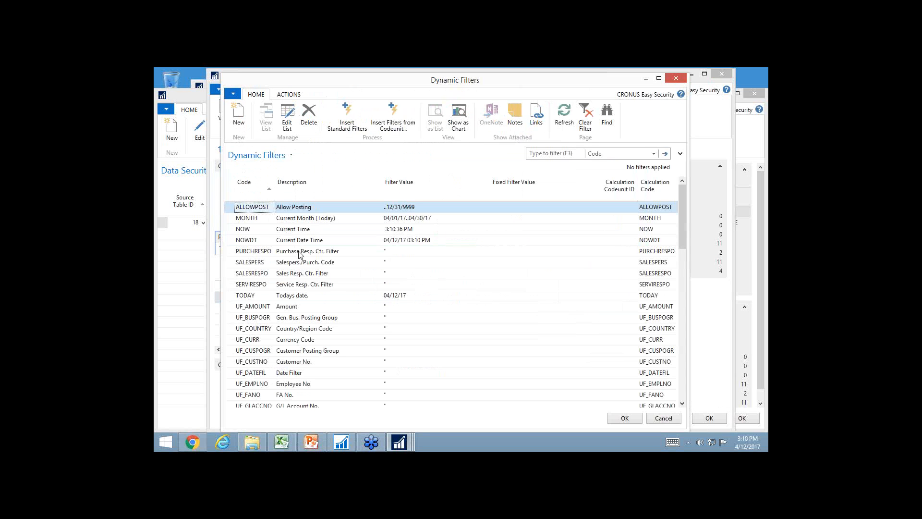
scroll(283, 293, "down", 3)
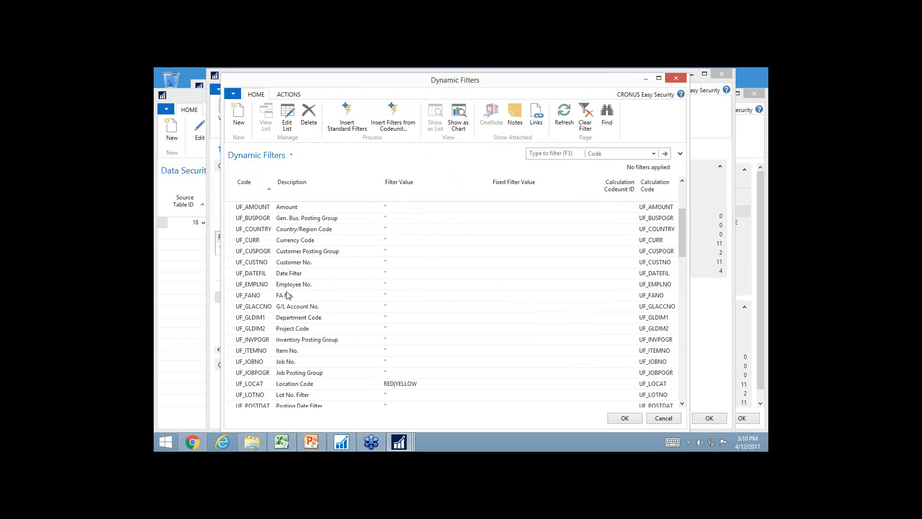
scroll(274, 364, "down", 2)
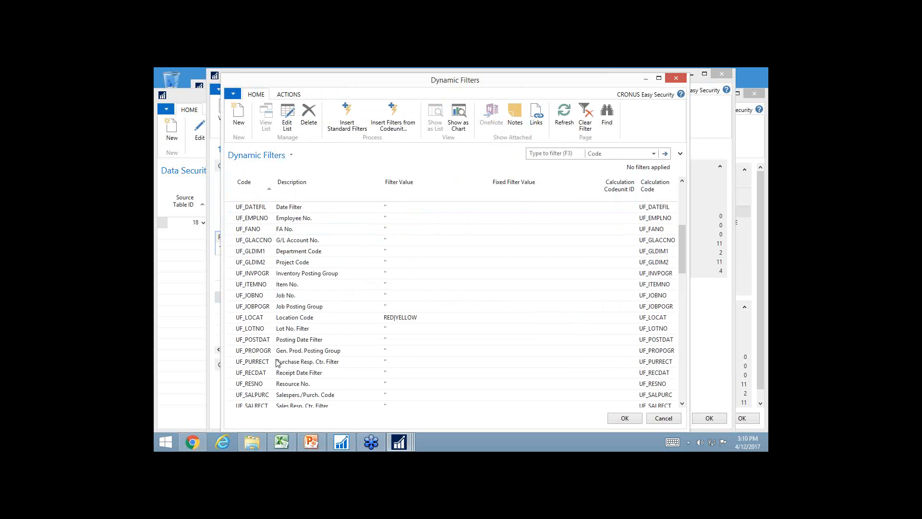
left_click(305, 319)
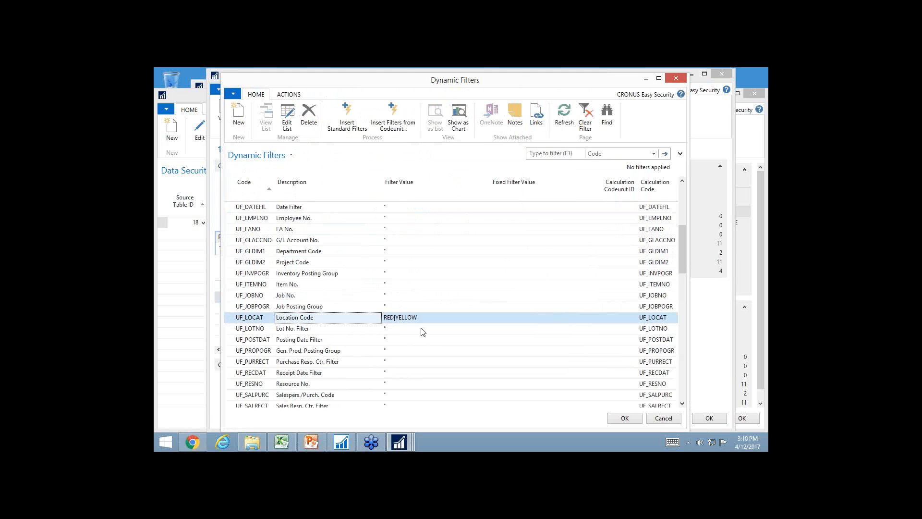
key("Return")
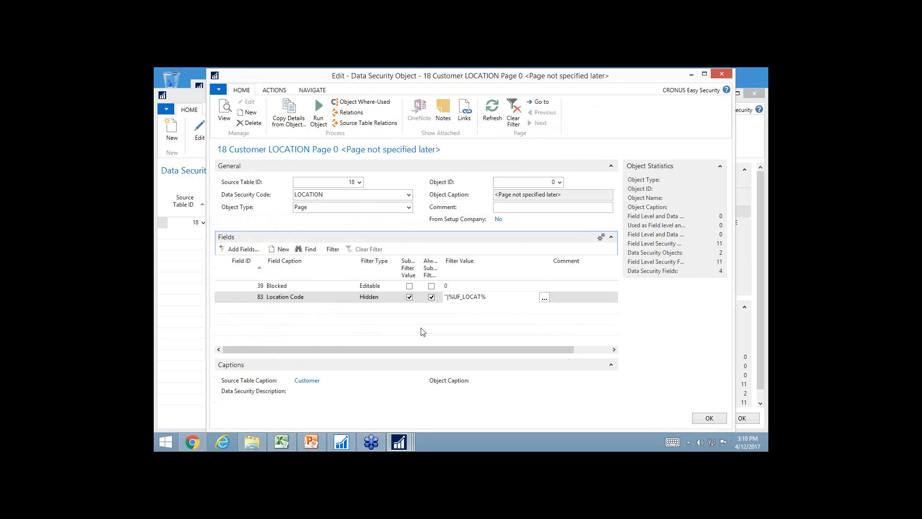
key("Up")
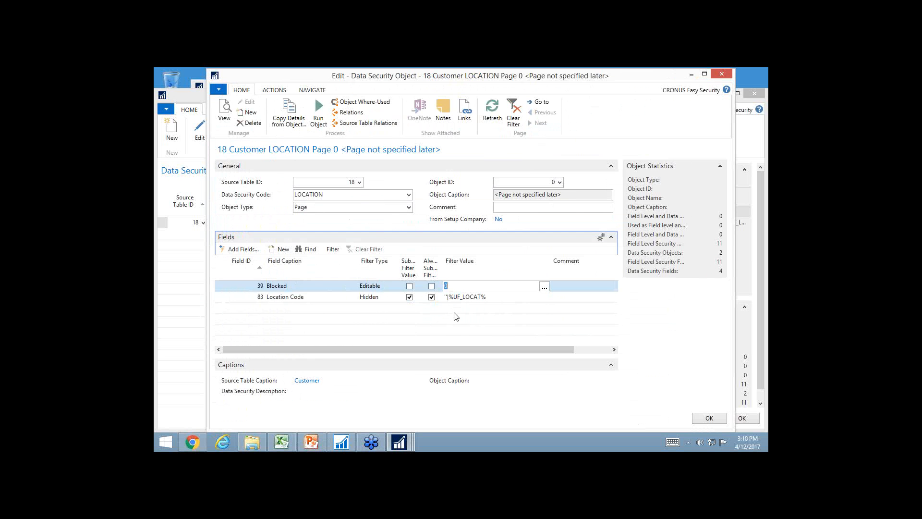
key("Escape")
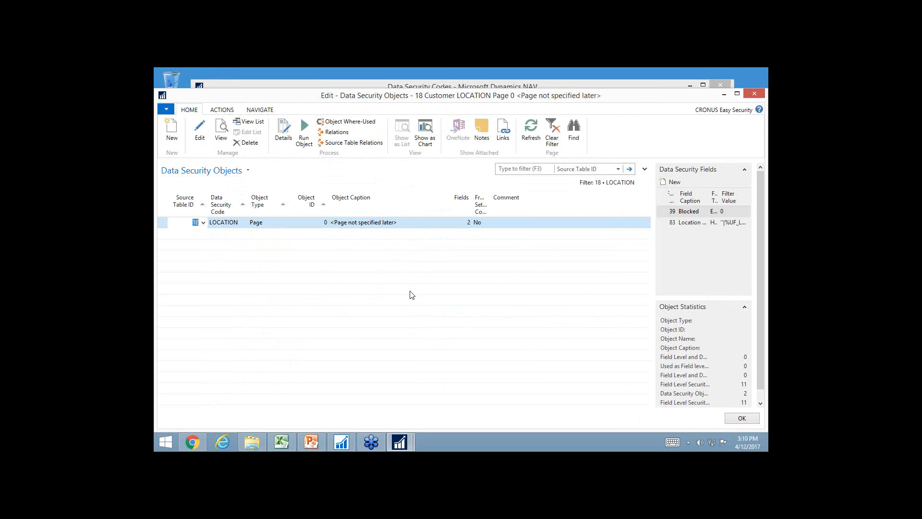
key("Escape")
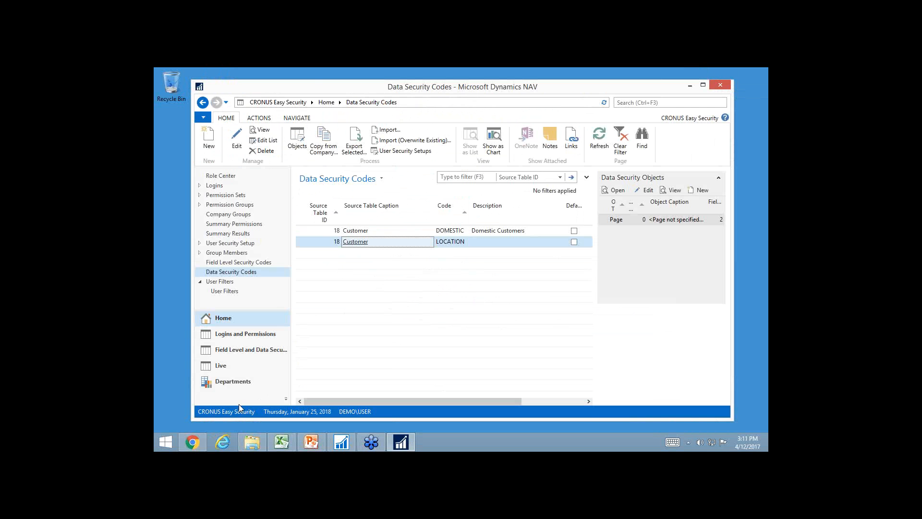
Return to the Customers list, check the customers' Location Codes, and clear the Blocked filter
left_click(227, 382)
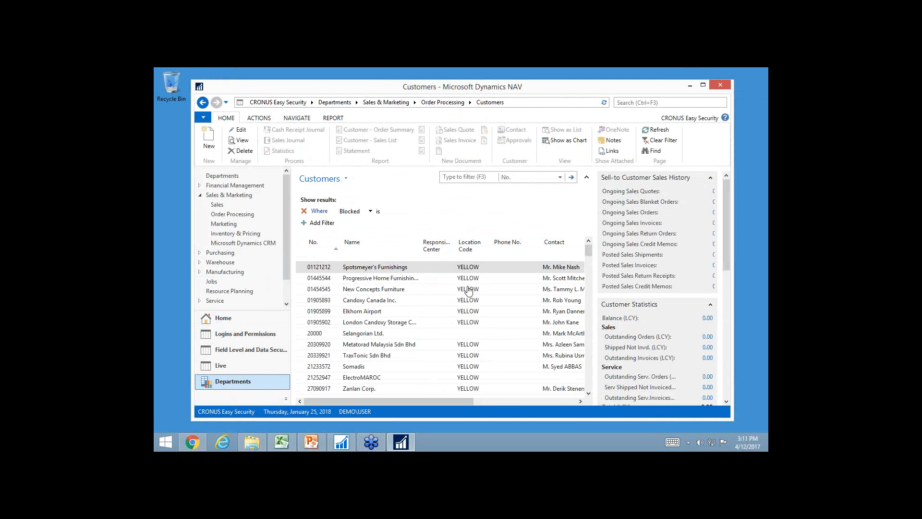
scroll(473, 358, "down", 7)
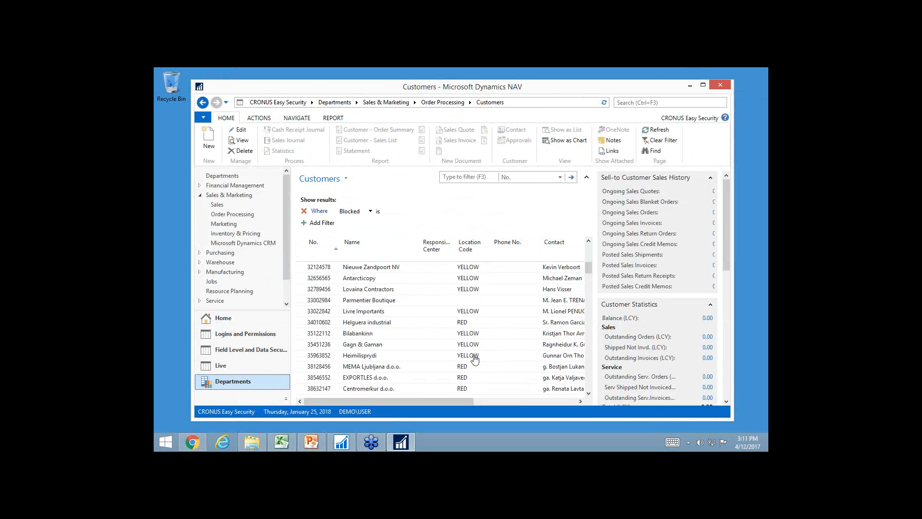
left_click(346, 178)
left_click(336, 225)
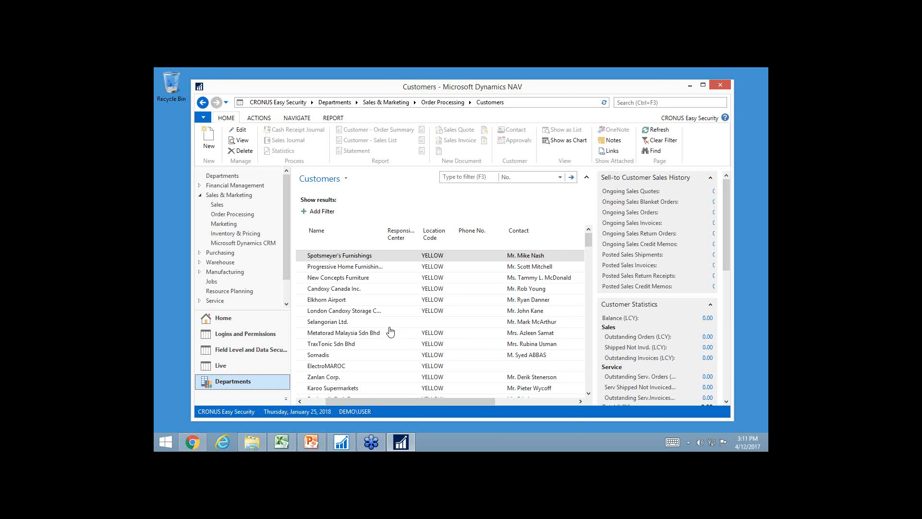
left_click_drag(385, 401, 341, 404)
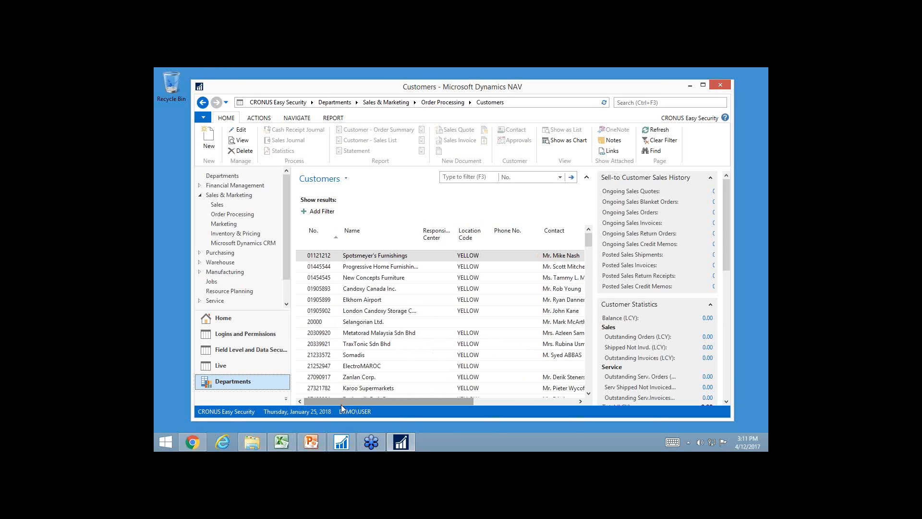
Minimize Dynamics NAV, switch to the PowerPoint presentation, and run the slide show from the Demonstration slide on to the following slide
left_click(690, 85)
left_click(313, 446)
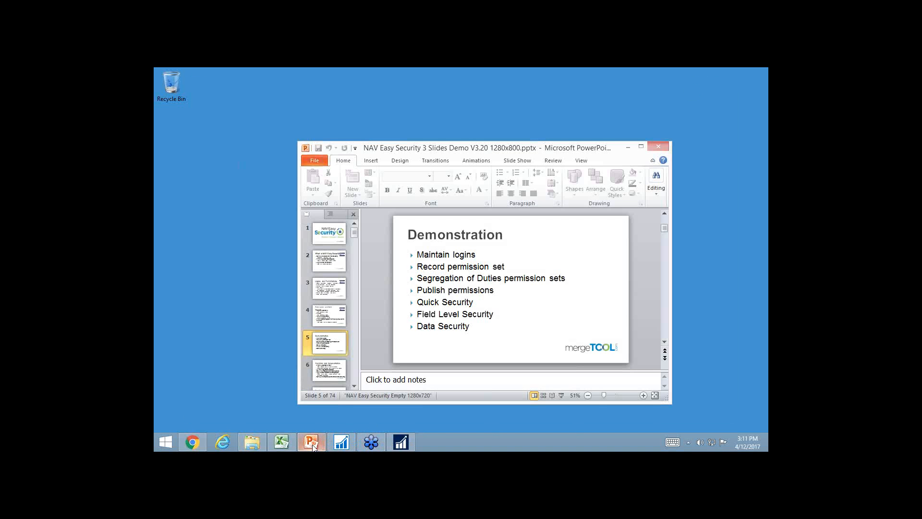
key("shift+F5")
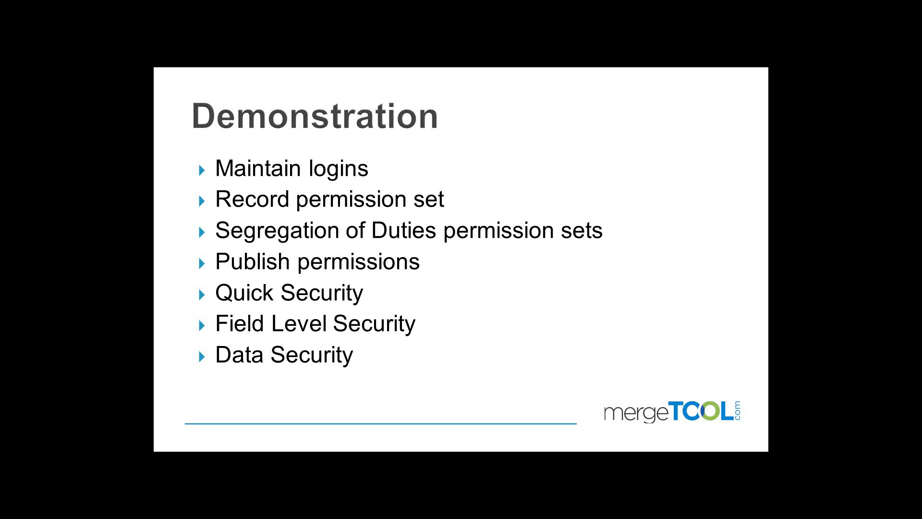
key("Right")
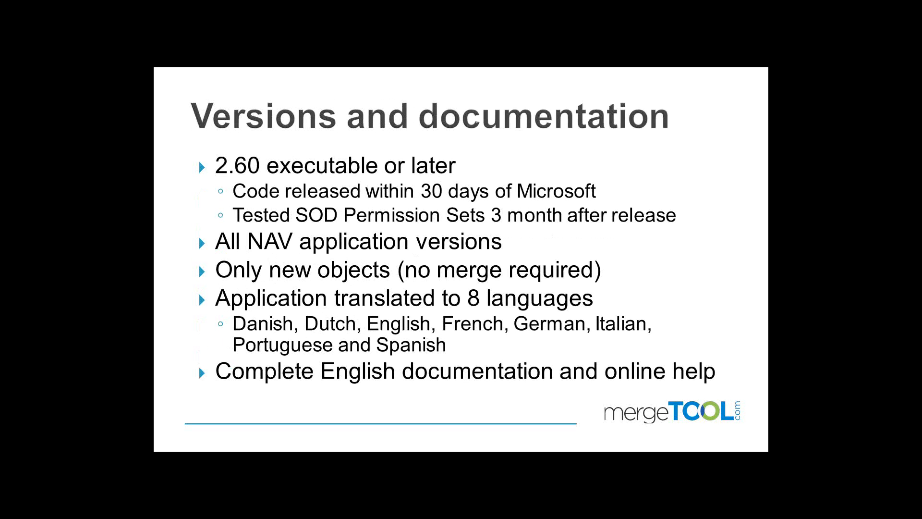